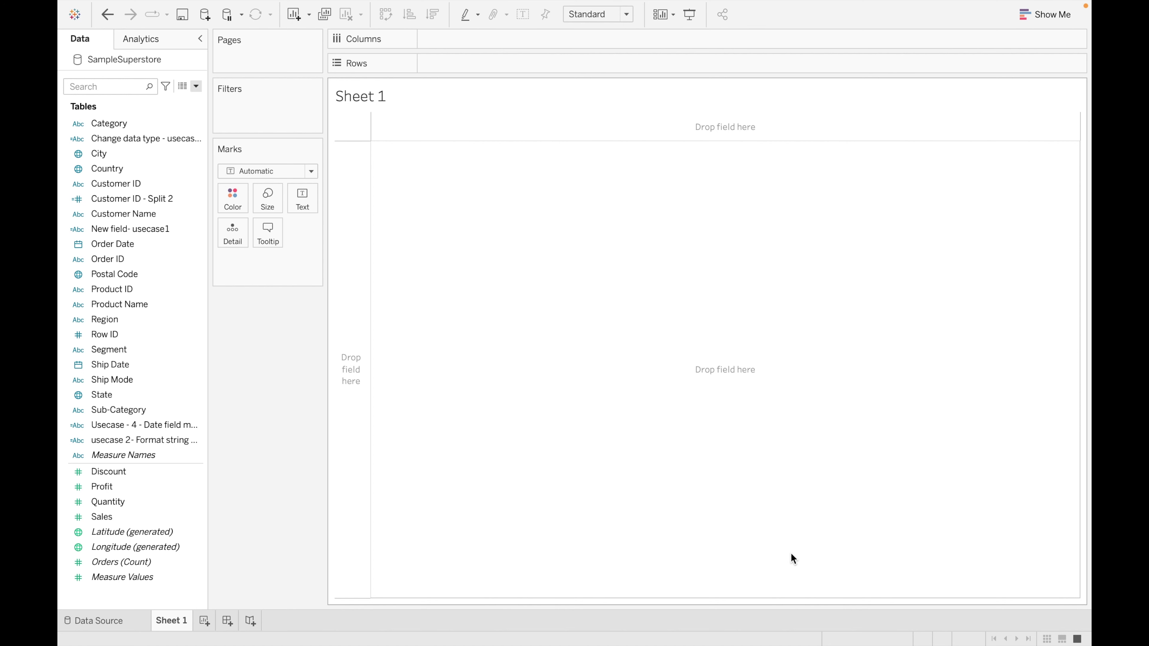
Build a text table showing the sum of Sales for each Sub-Category.
left_click(172, 410)
double_click(172, 410)
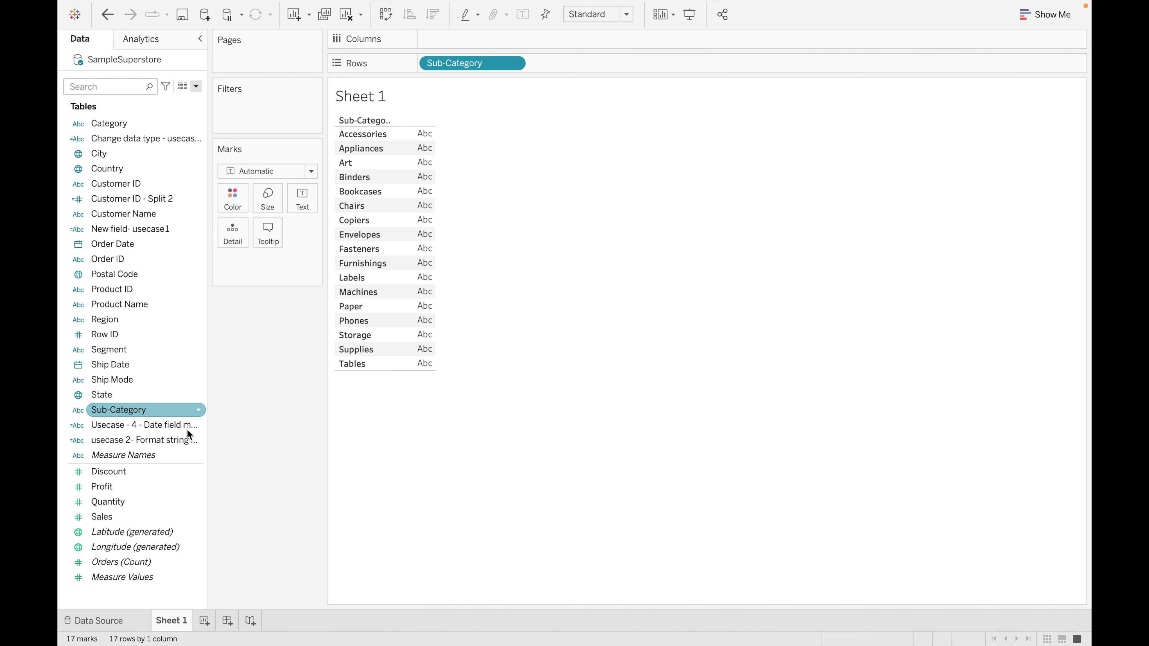
left_click(130, 522)
double_click(130, 523)
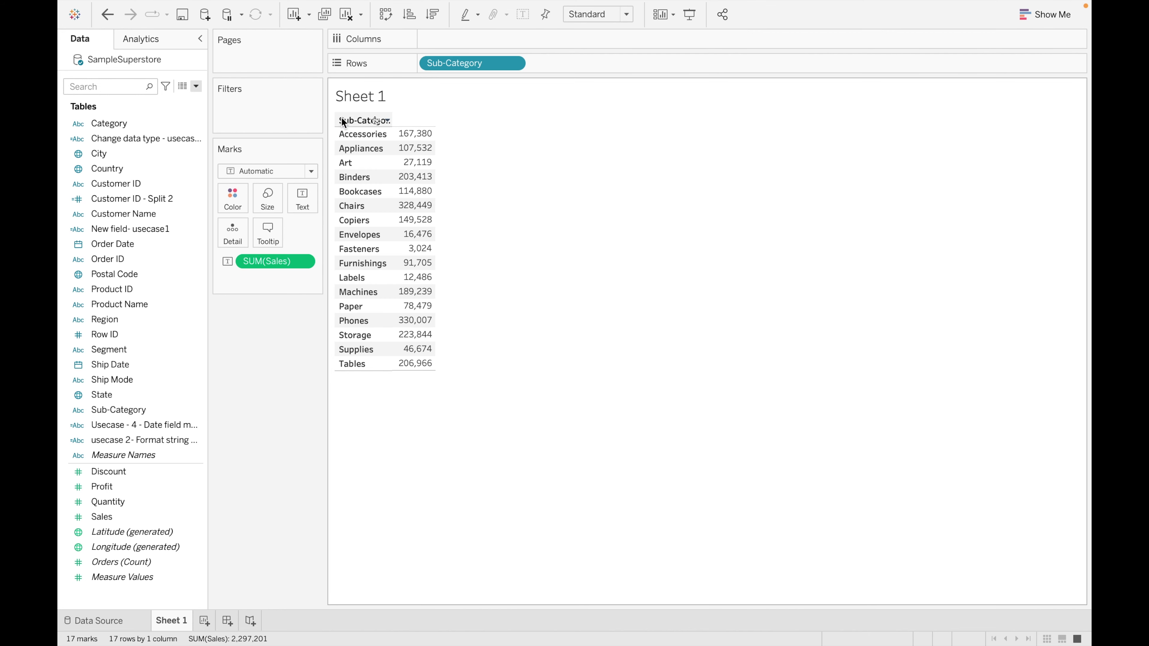
Convert the table to a horizontal bar chart and swap rows and columns so the bars stand vertically.
left_click(1049, 18)
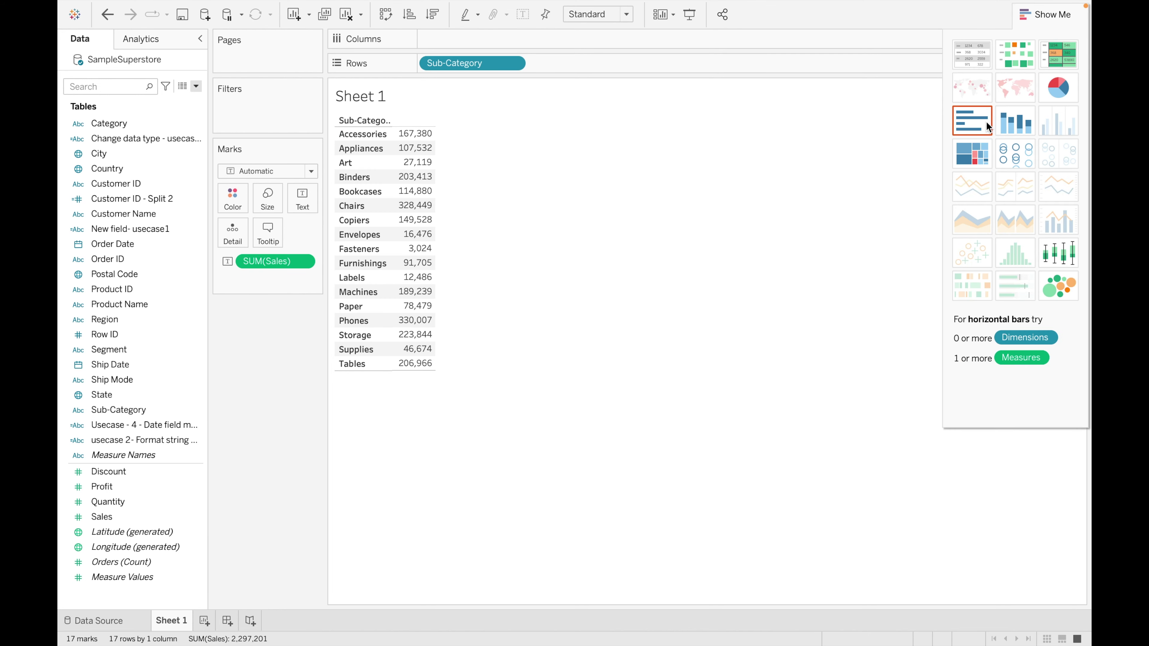
left_click(970, 122)
left_click(388, 13)
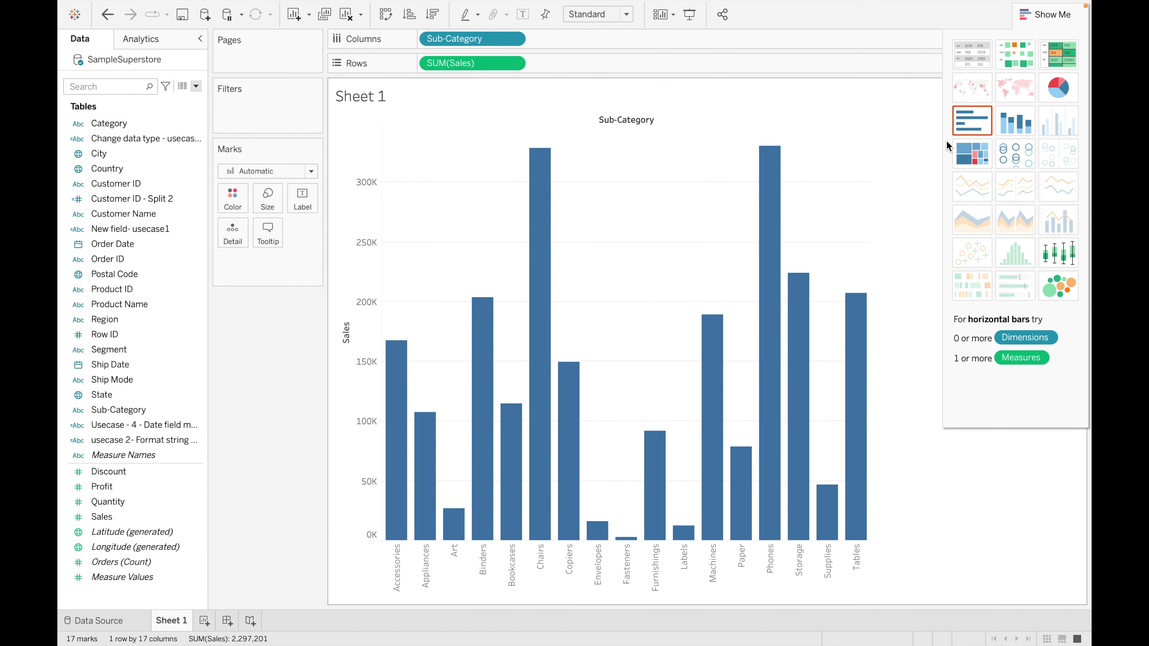
left_click(1045, 23)
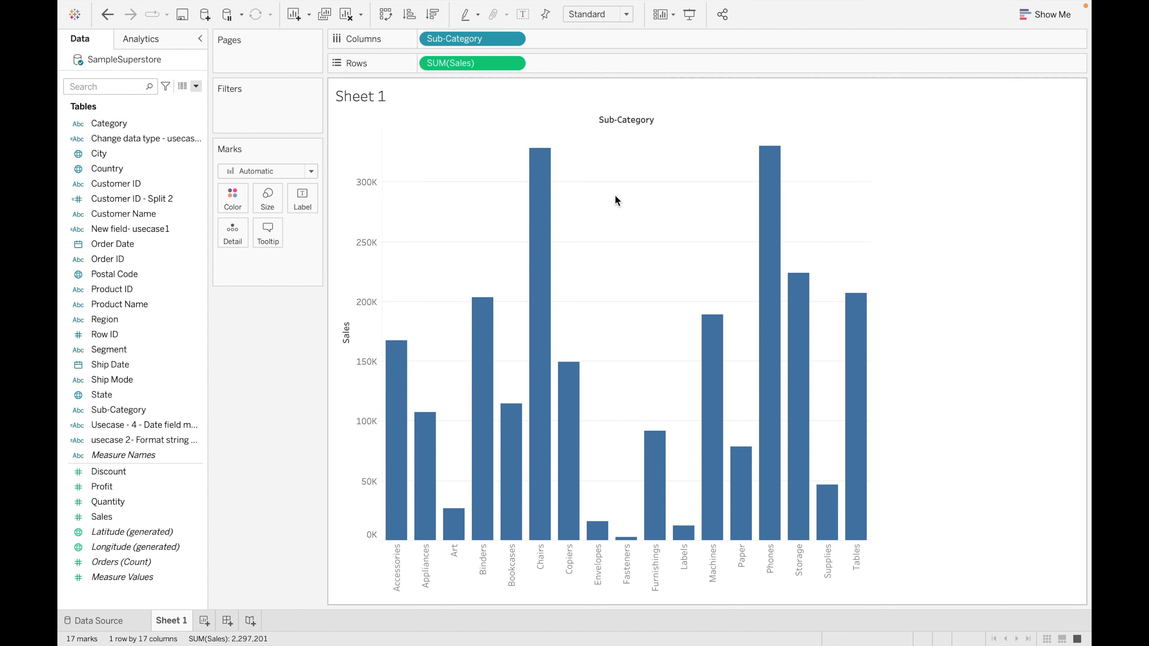
Apply the Running Total quick table calculation to the Sales measure on Rows.
left_click(515, 65)
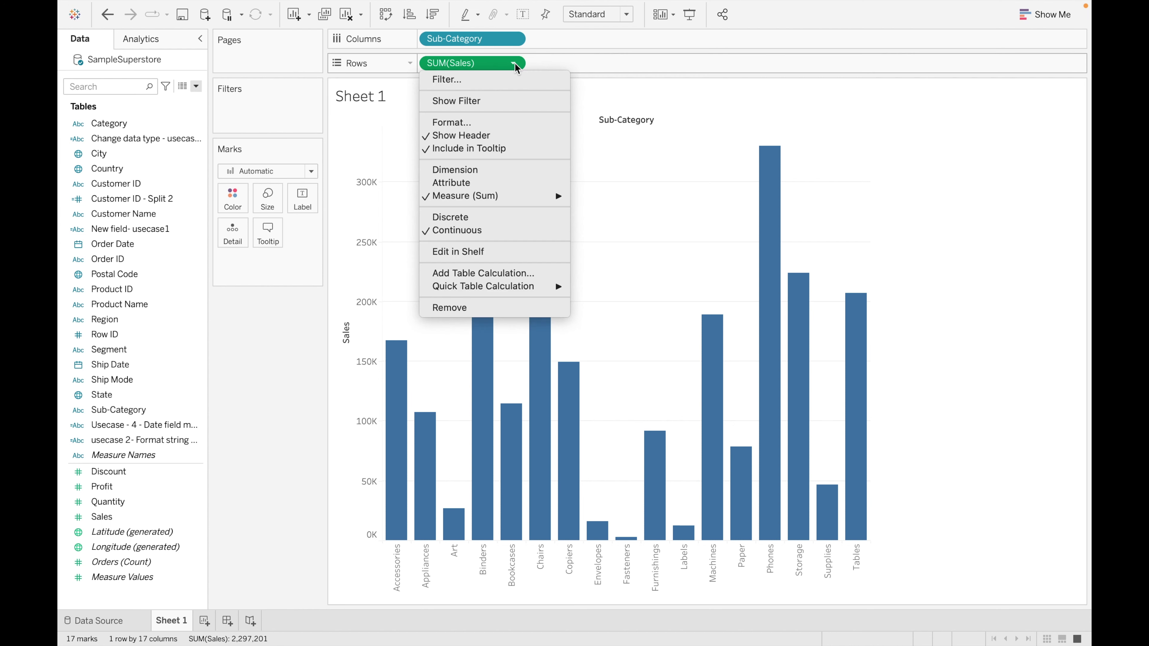
mouse_move(562, 294)
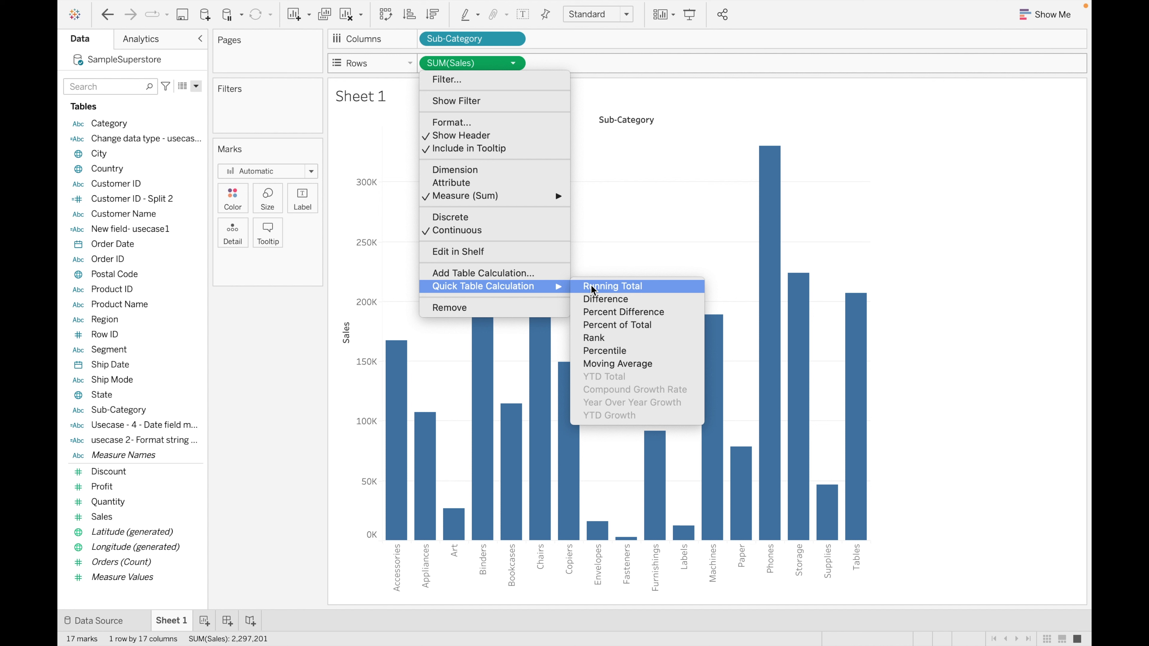
left_click(630, 292)
Rename the Sheet 1 worksheet as "Running Total".
double_click(176, 622)
type("Running Total")
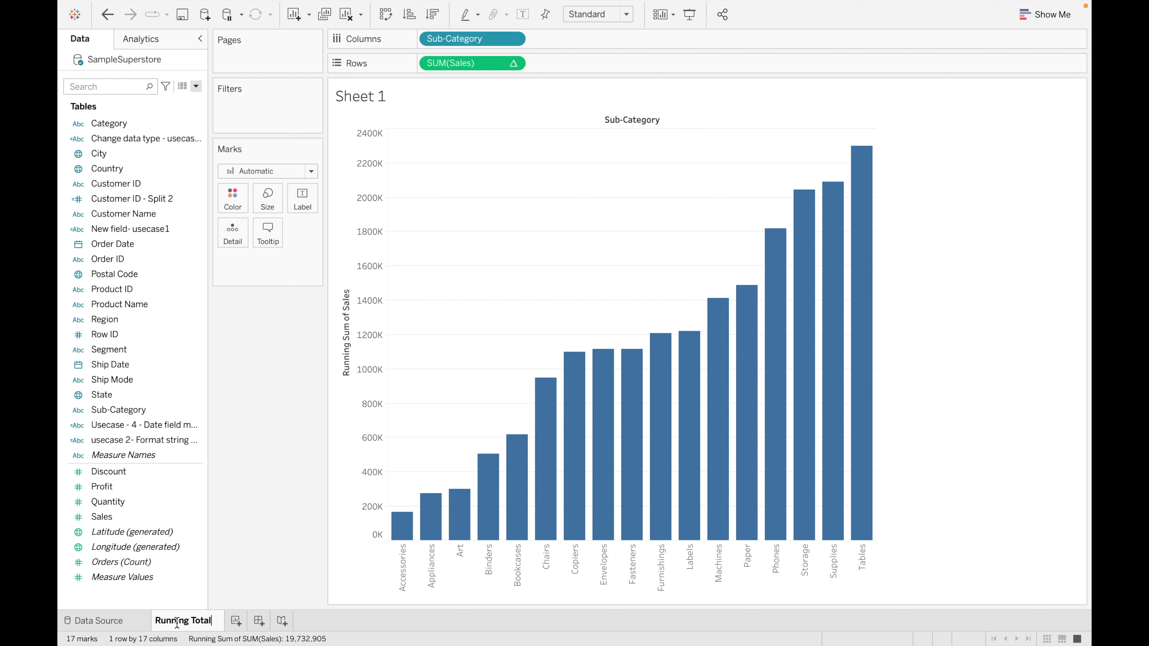
left_click(246, 450)
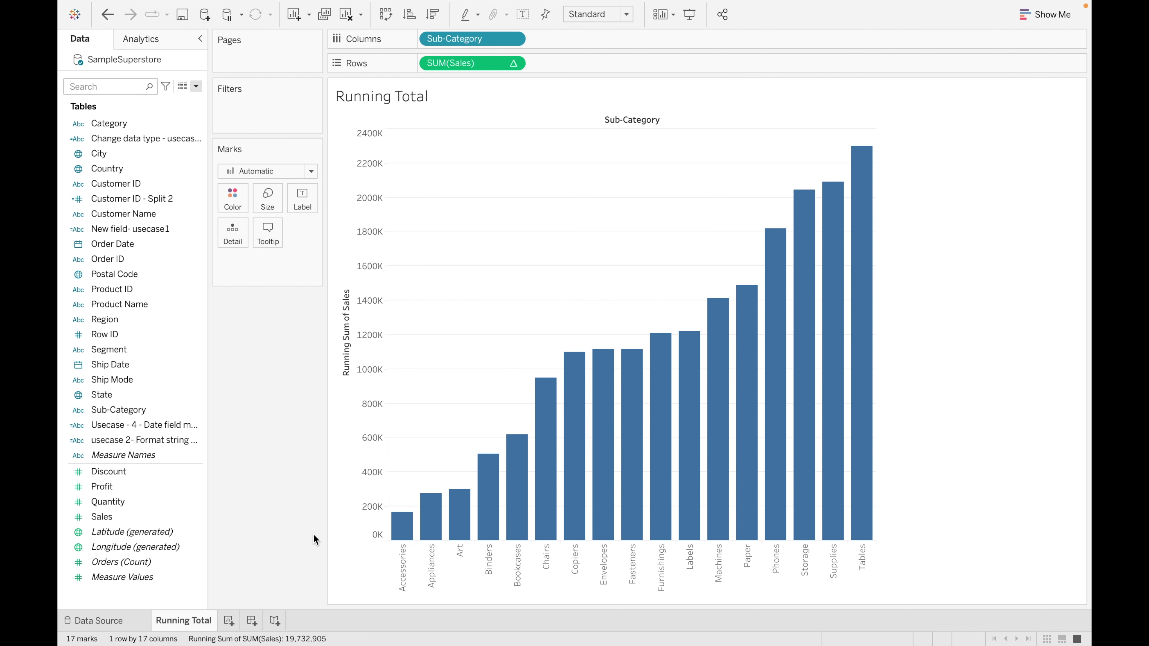
Color the running total bars by Sub-Category.
mouse_move(409, 532)
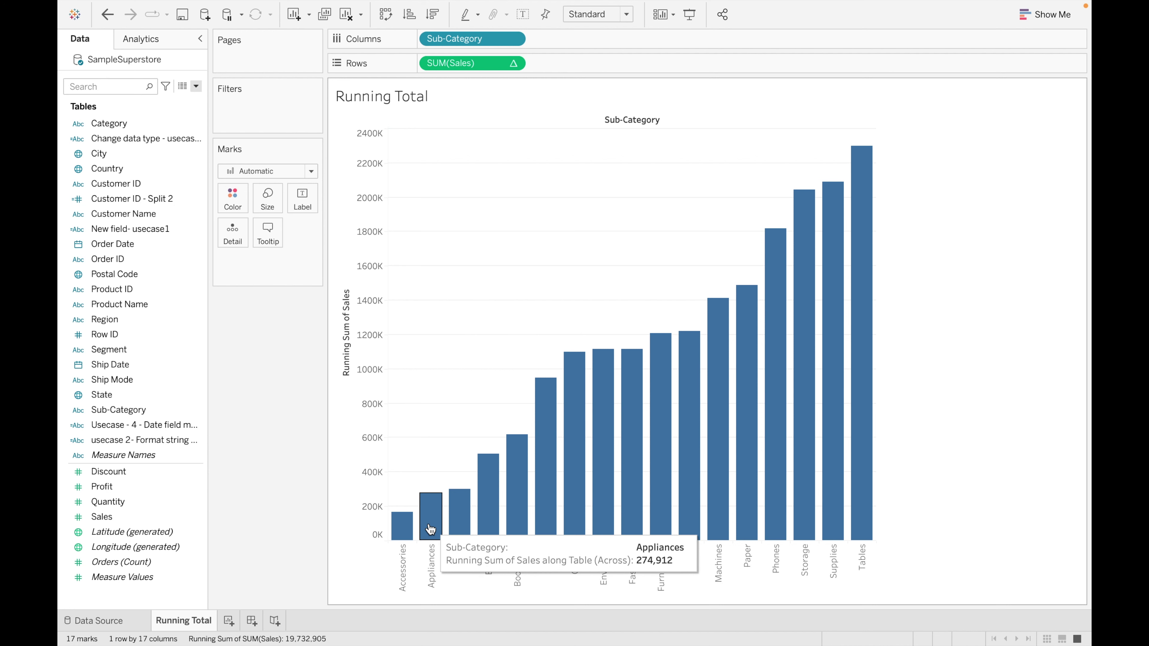
mouse_move(458, 505)
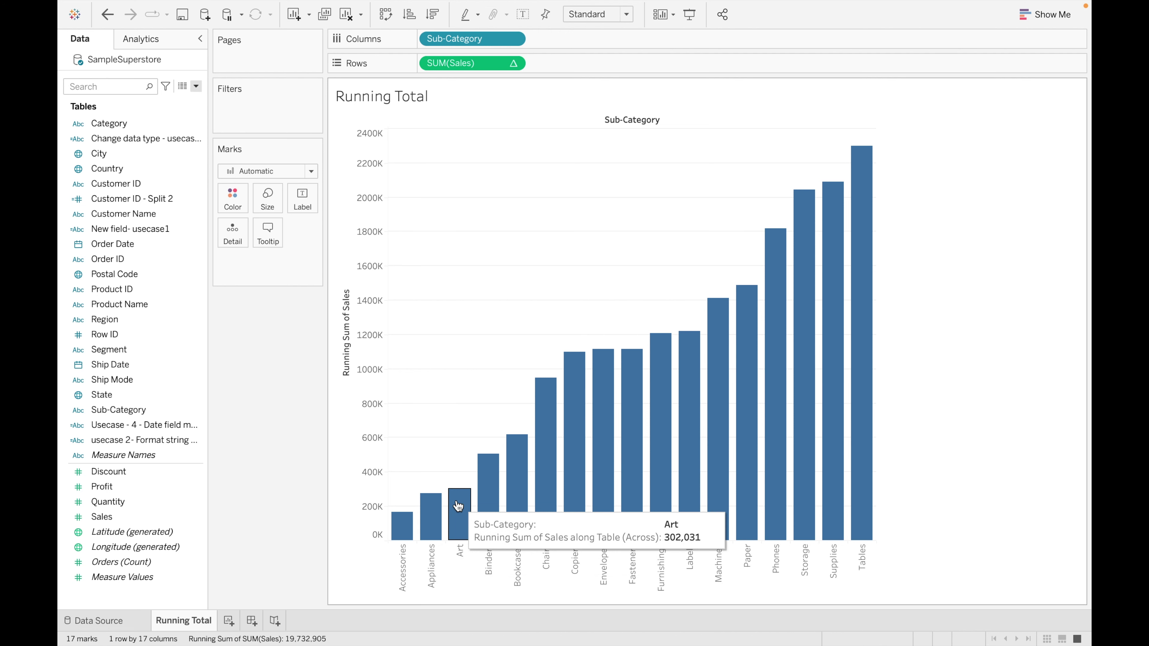
mouse_move(489, 469)
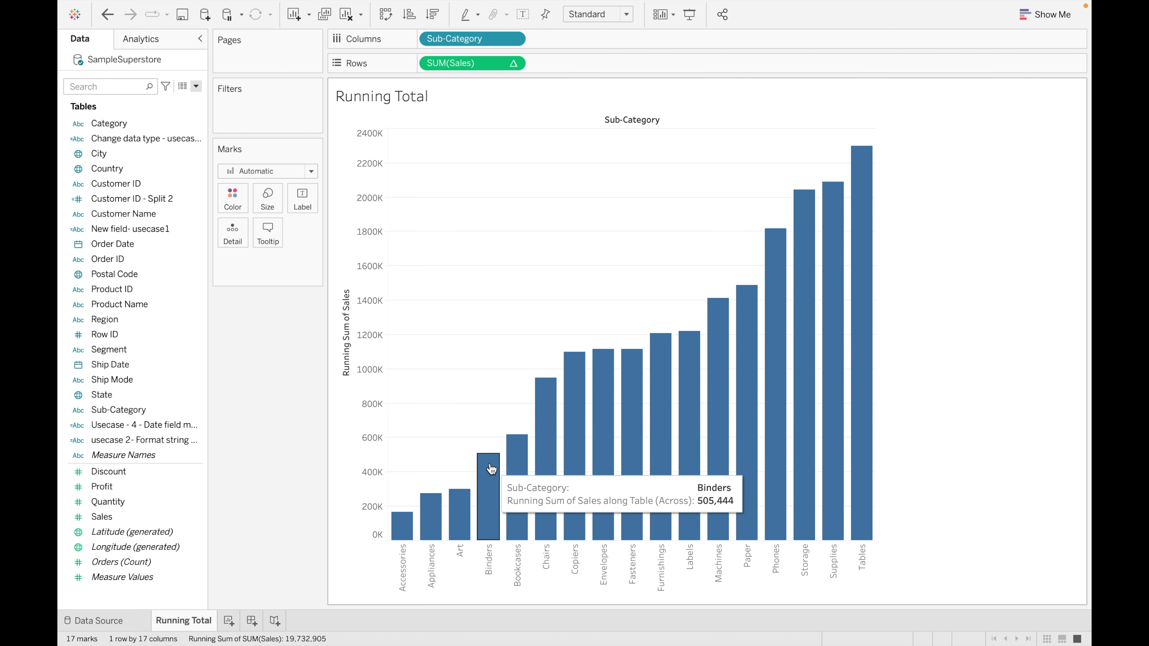
mouse_move(872, 299)
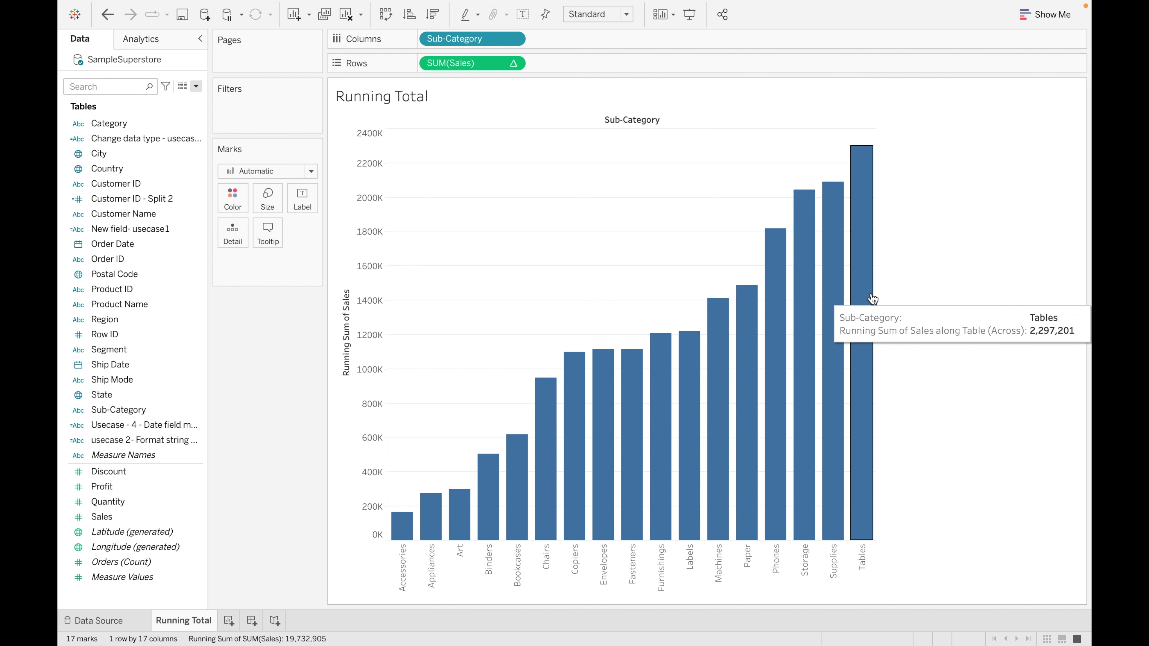
left_click(165, 309)
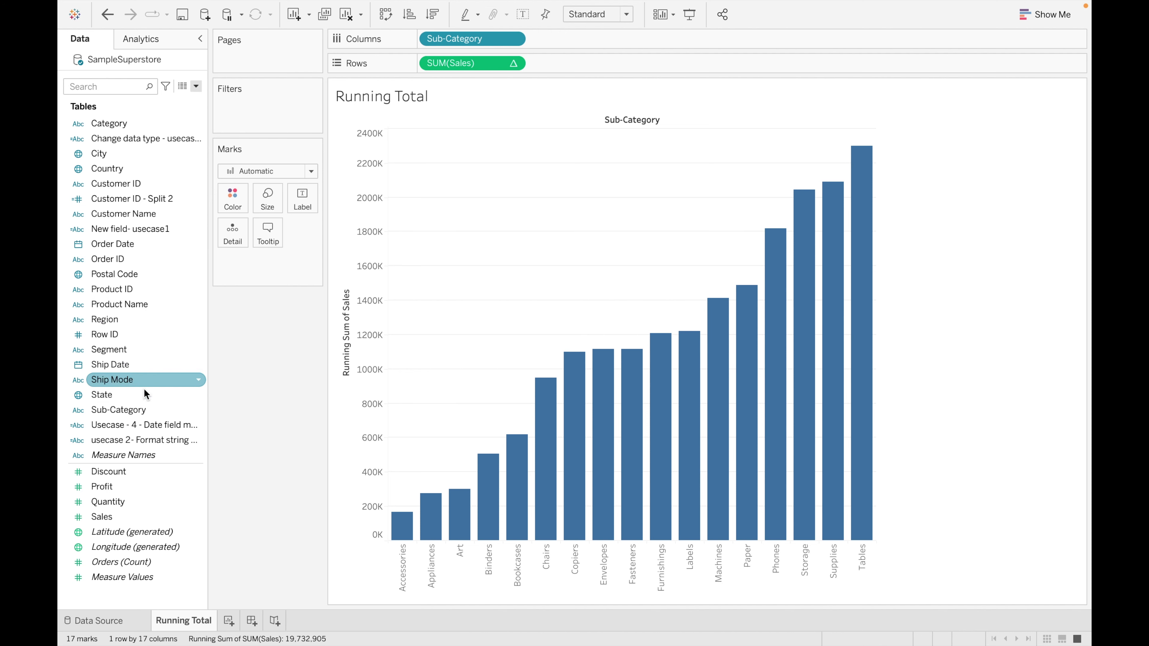
left_click_drag(136, 410, 233, 207)
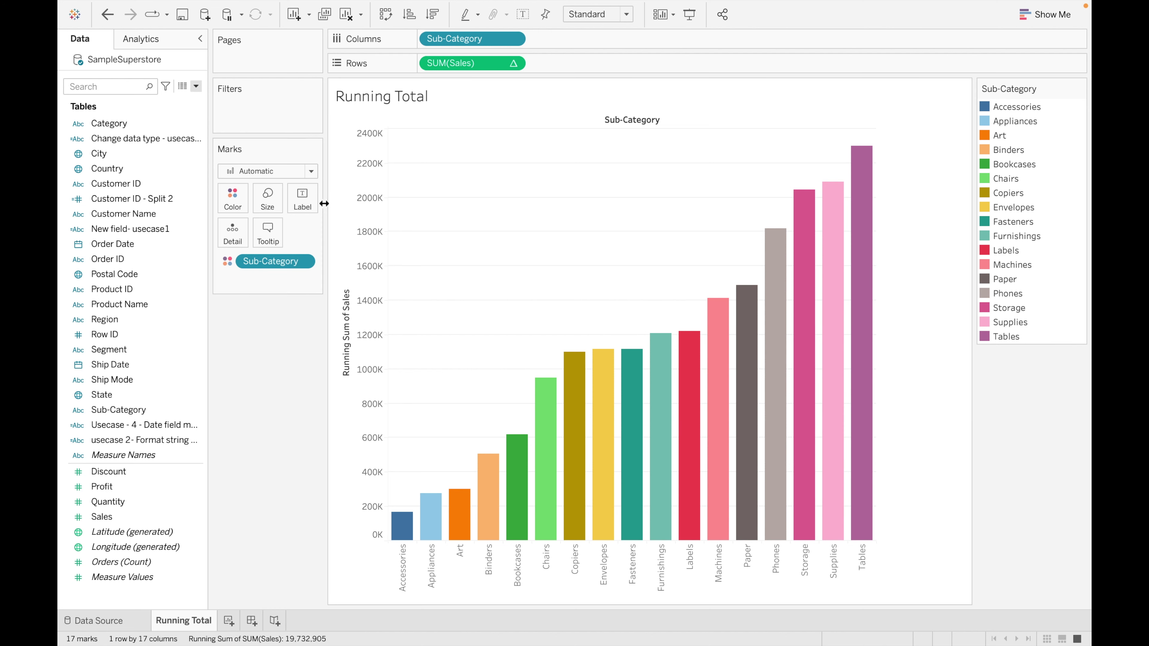
Turn on mark labels for all bars in the Running Total chart.
left_click(302, 199)
left_click(338, 232)
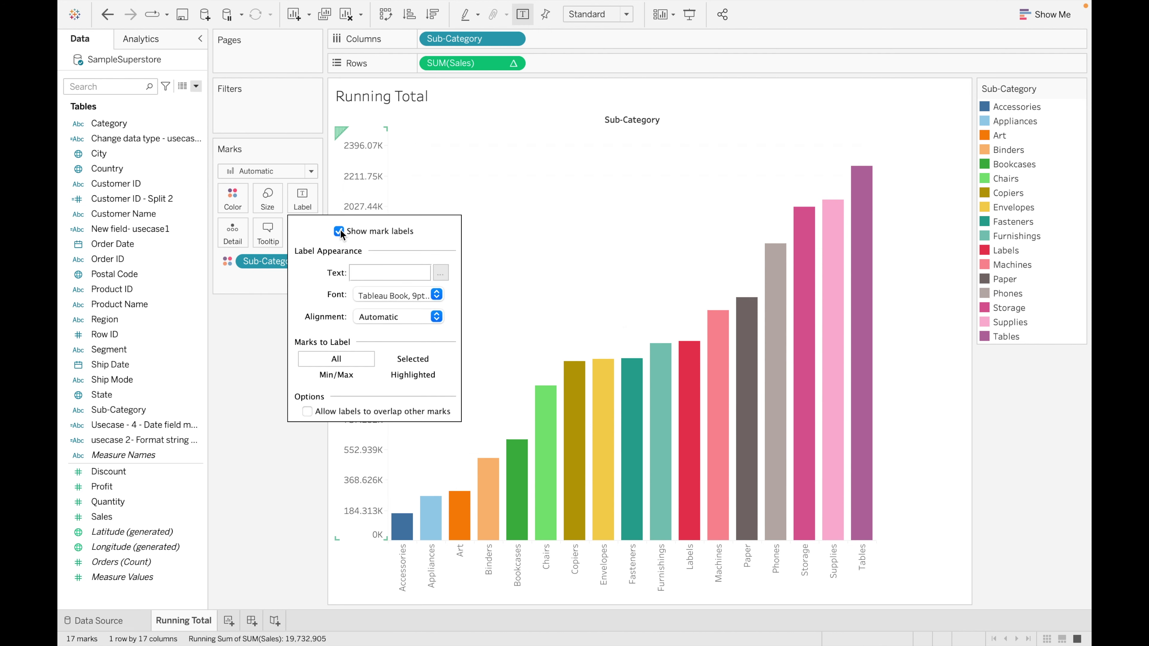
left_click(263, 460)
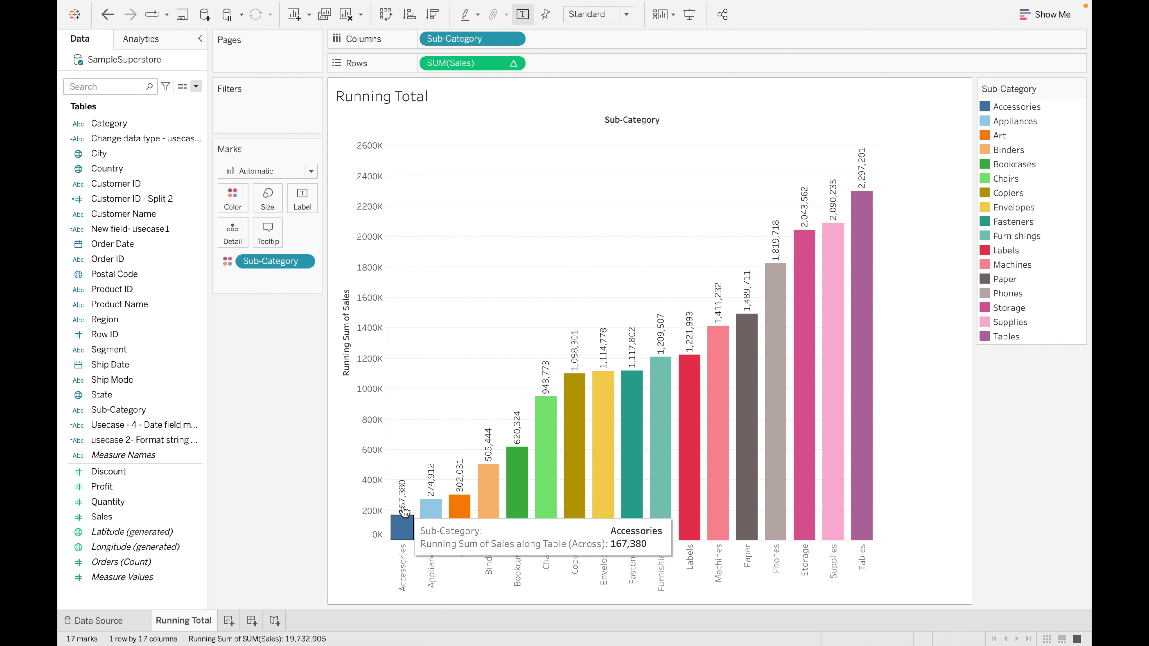
Add a new worksheet and name it "Difference".
left_click(226, 628)
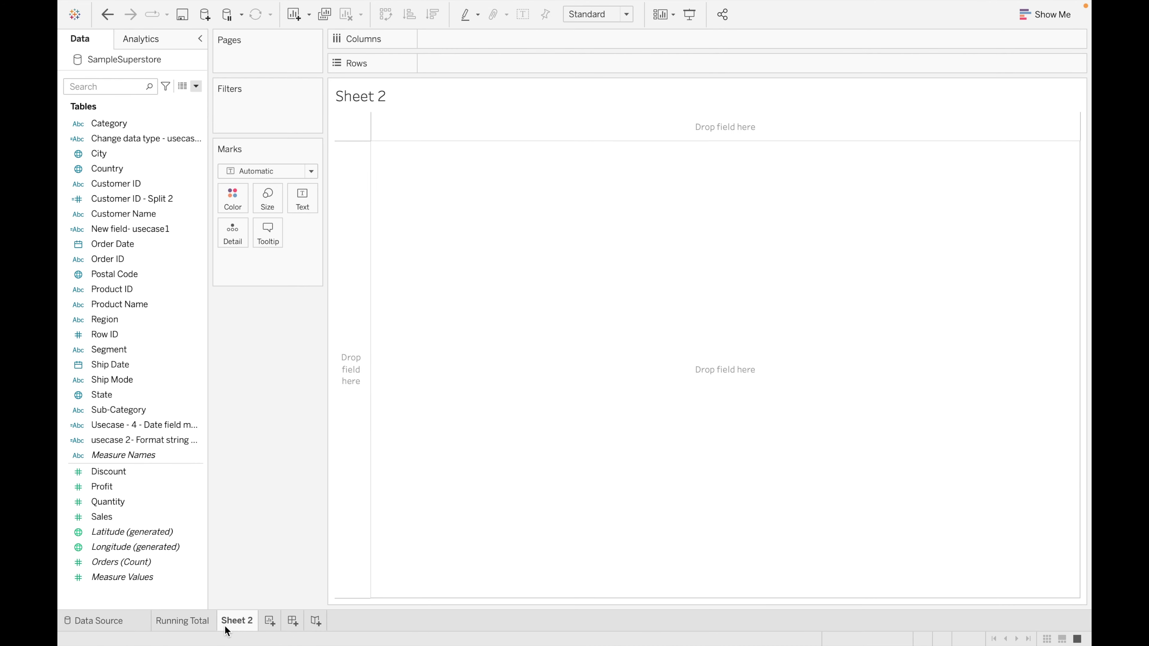
double_click(242, 625)
key("BackSpace")
type("Differen c")
key("BackSpace")
key("BackSpace")
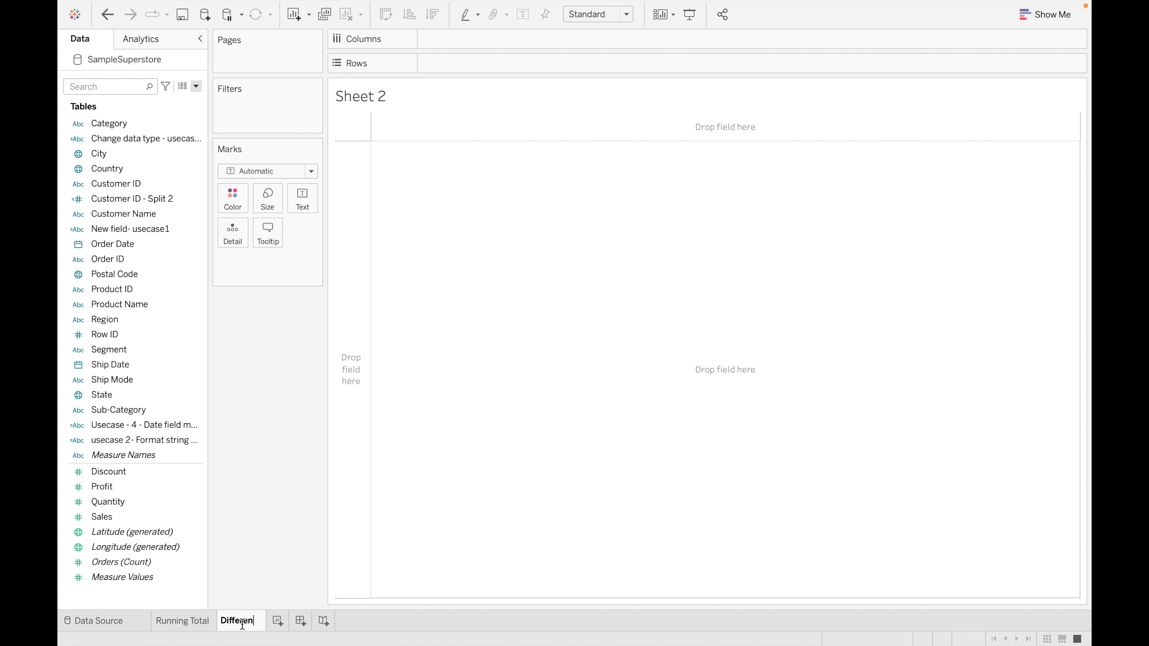
type("ce")
key("Return")
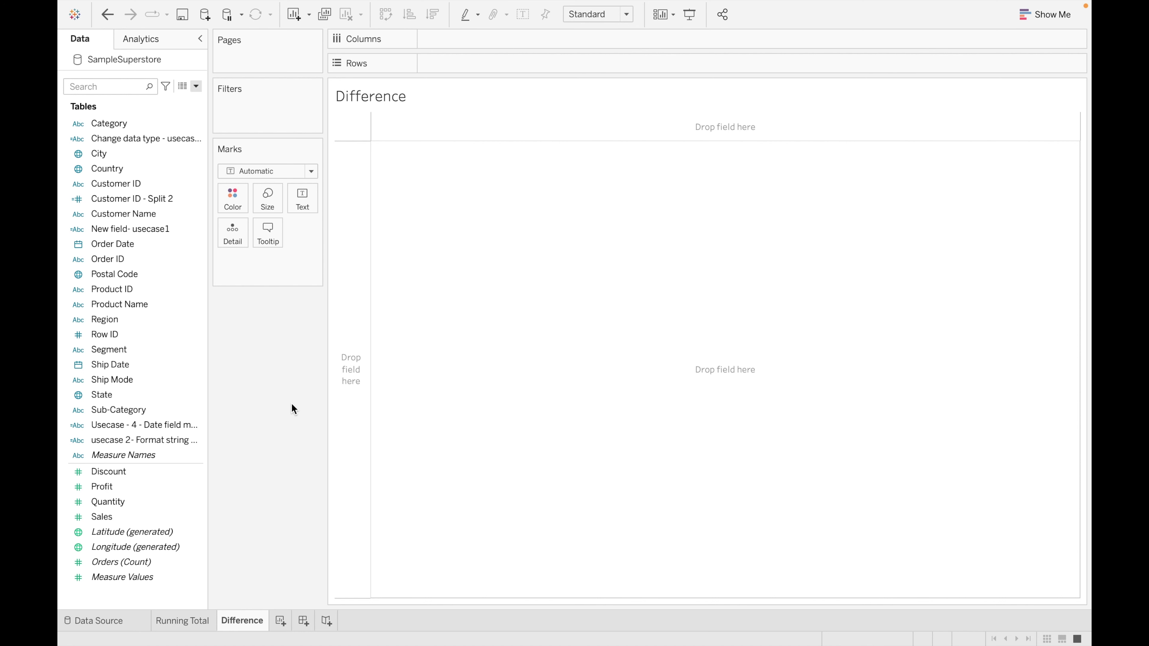
Build a table of summed Sales with Order Date years as columns and Category as rows.
left_click(184, 265)
left_click(151, 245)
double_click(151, 245)
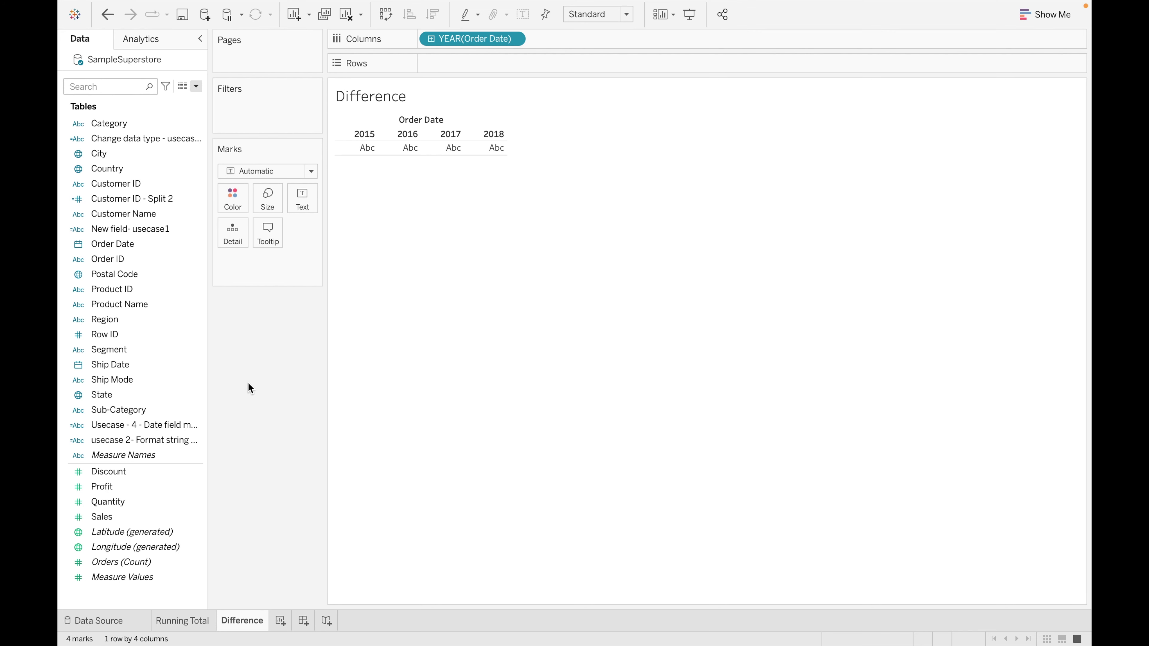
double_click(145, 125)
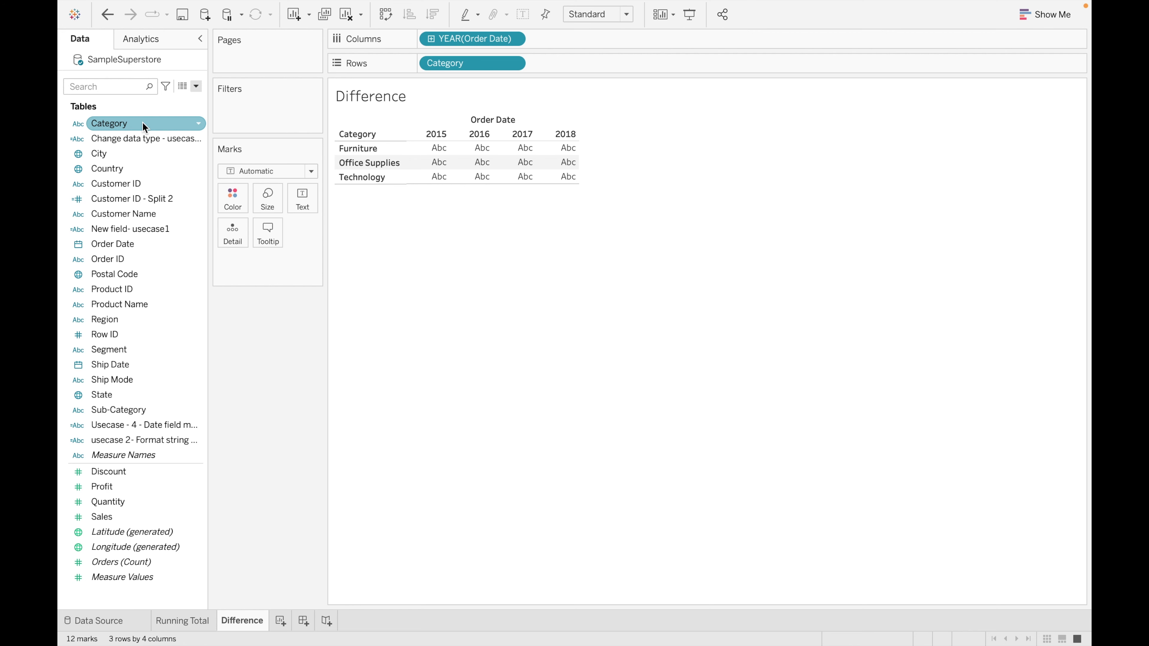
double_click(144, 518)
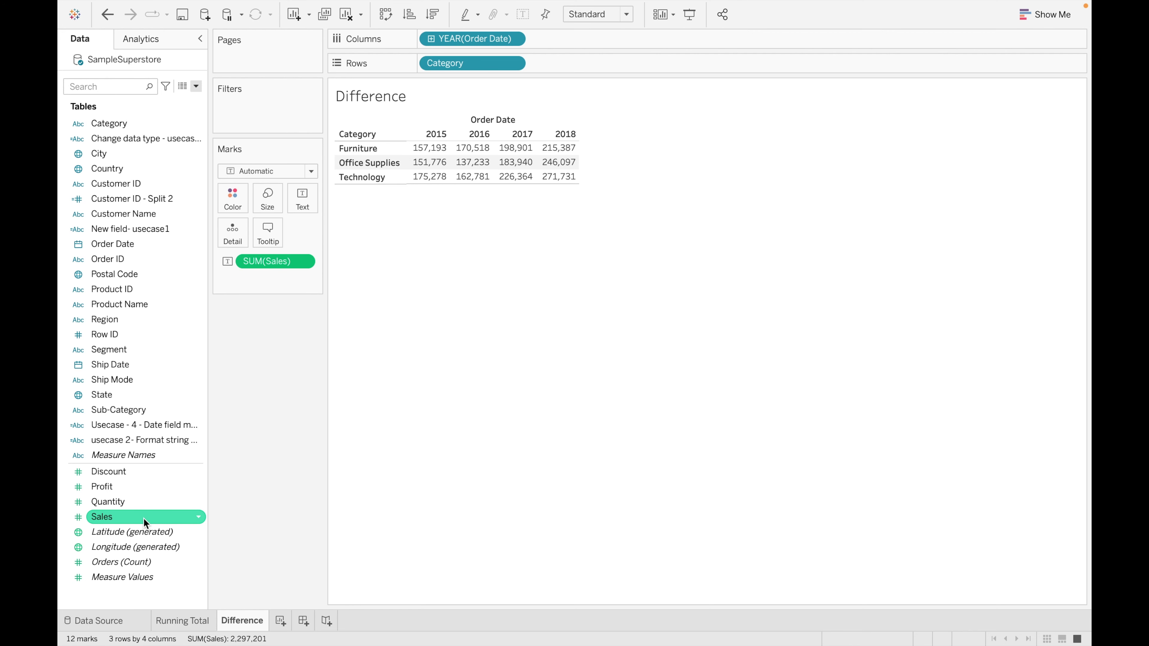
Duplicate the Difference worksheet and apply the Difference quick table calculation to Sales in the copy.
right_click(245, 623)
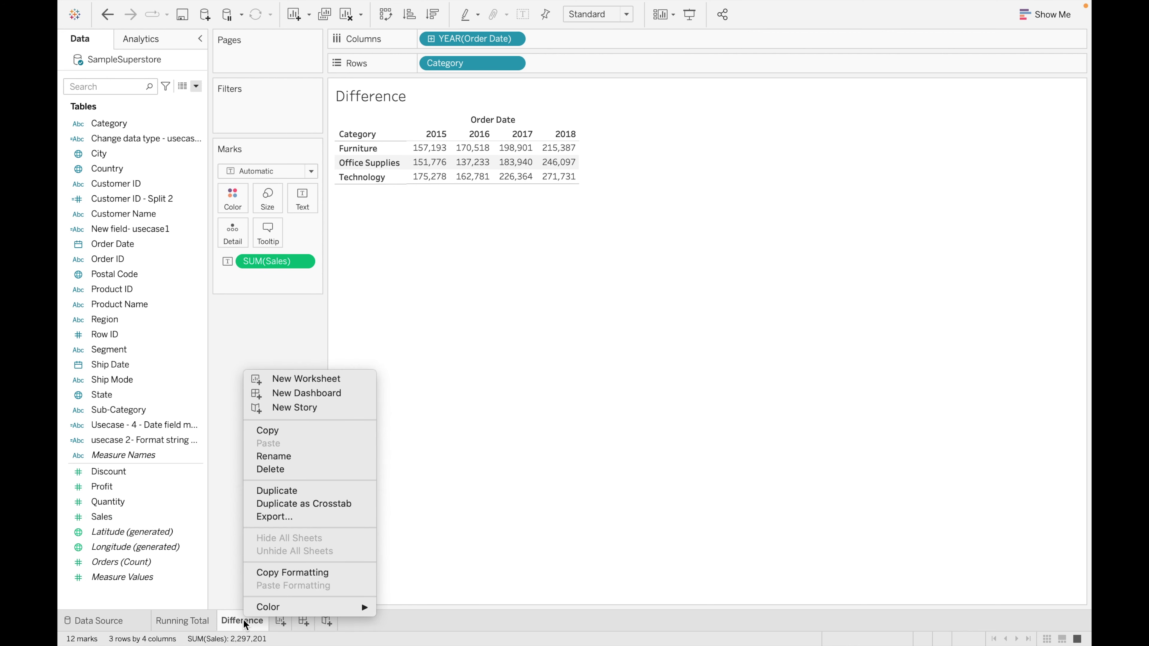
left_click(293, 493)
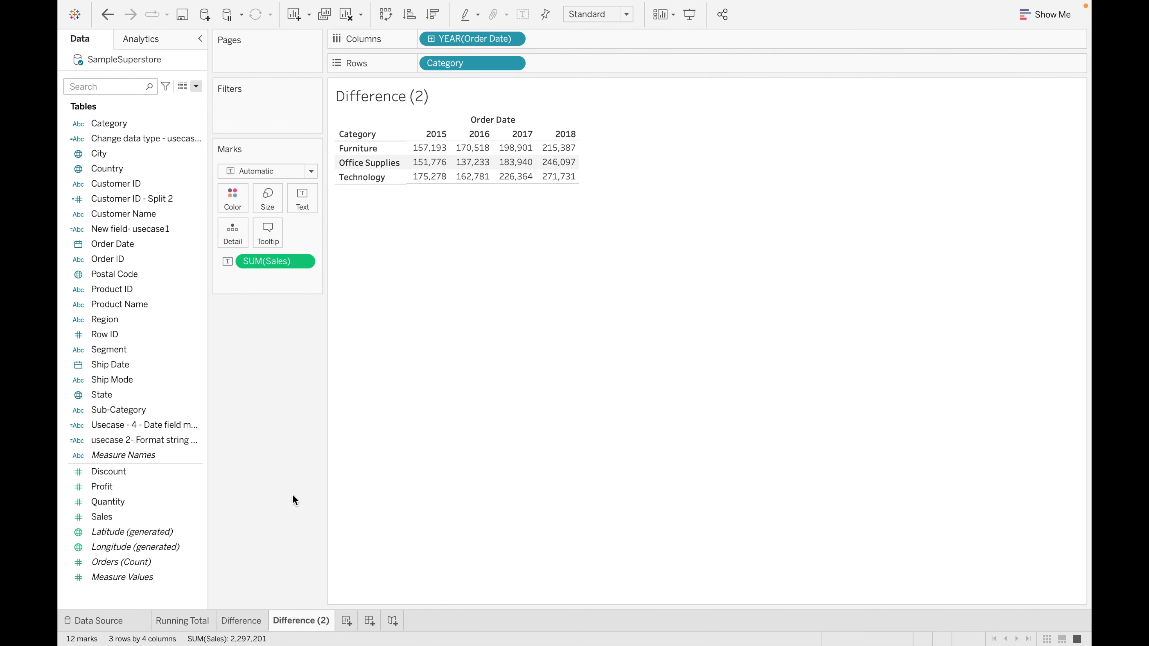
left_click(303, 262)
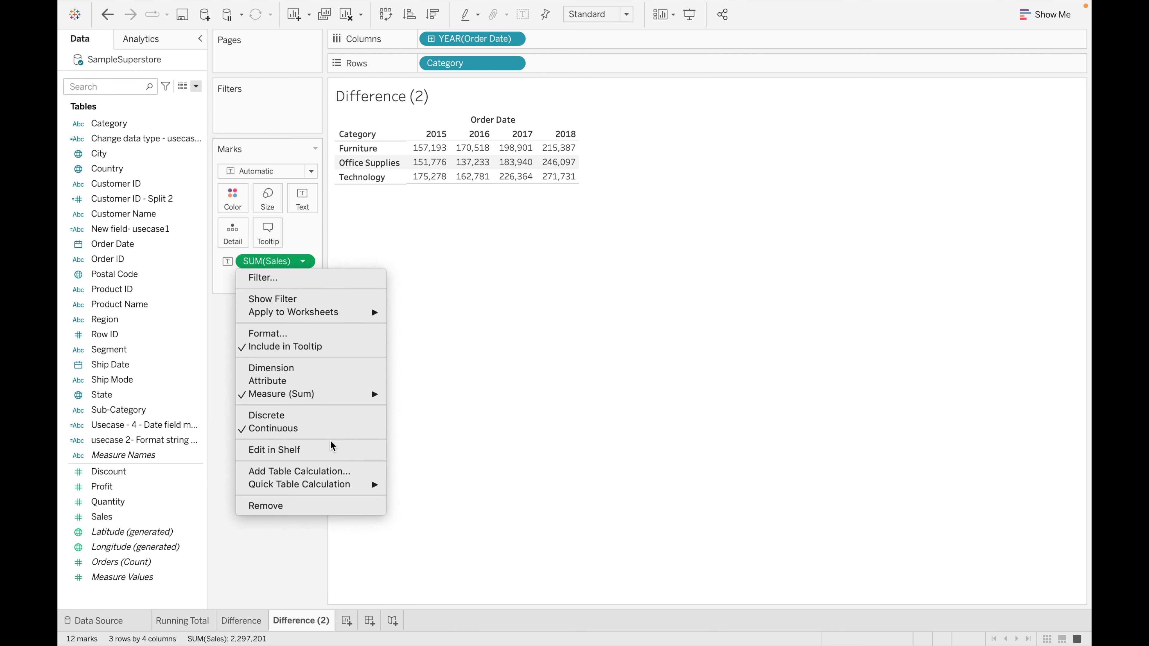
mouse_move(367, 484)
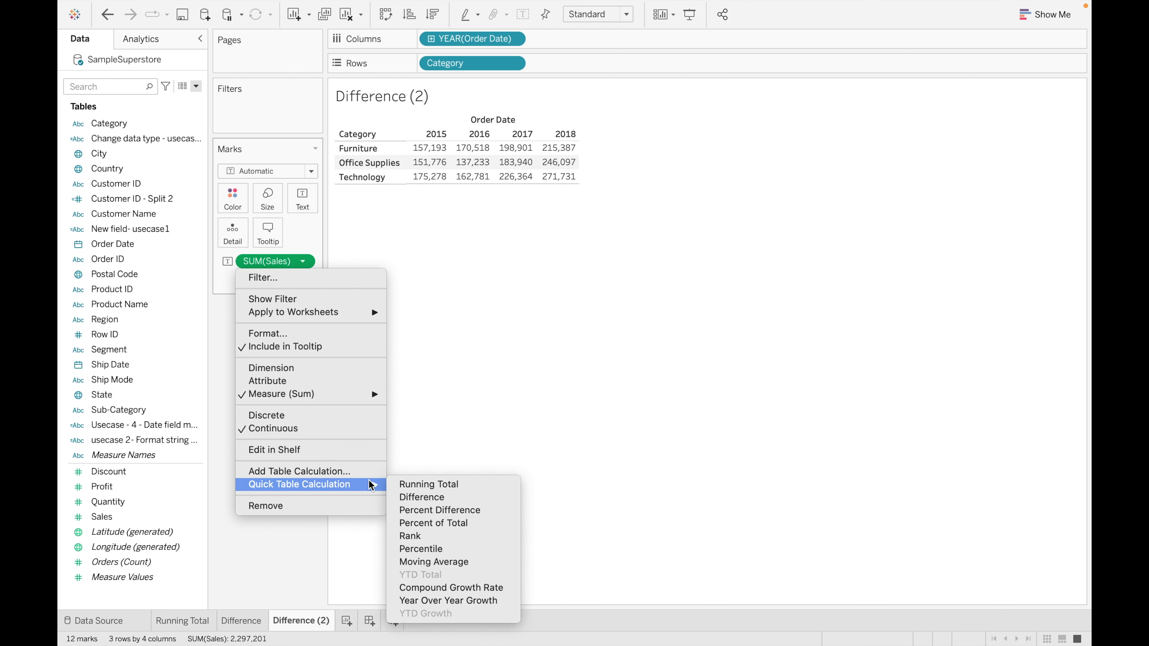
left_click(425, 498)
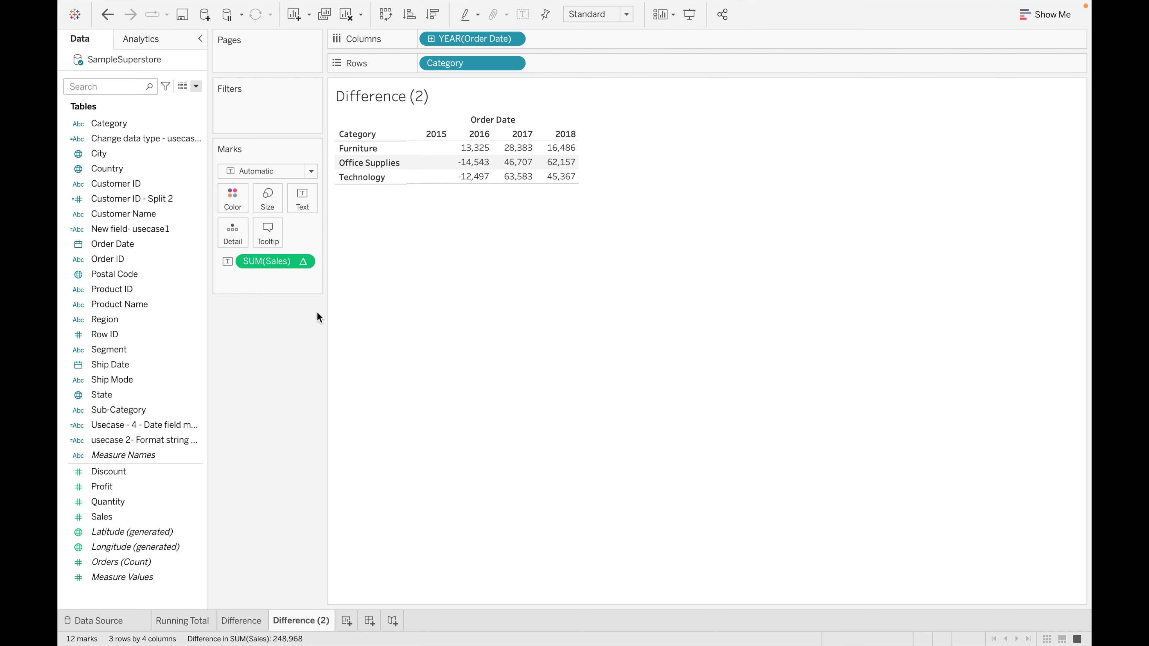
Compare the year-over-year differences per category in Difference (2) with the original sales in the Difference sheet.
mouse_move(433, 161)
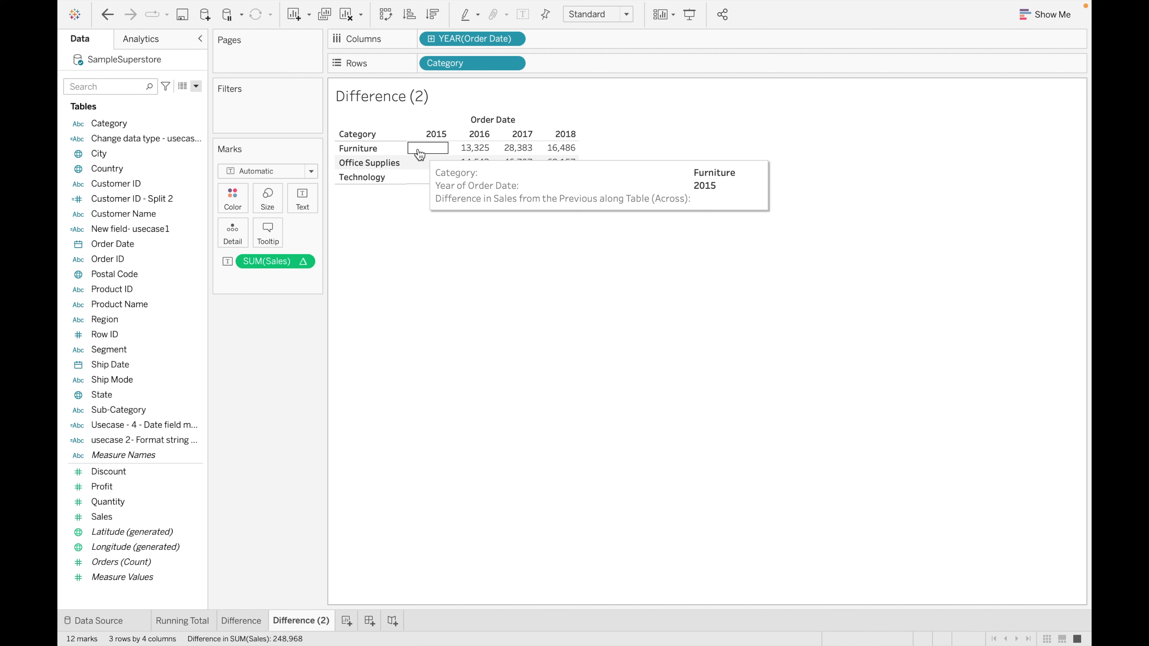
mouse_move(471, 149)
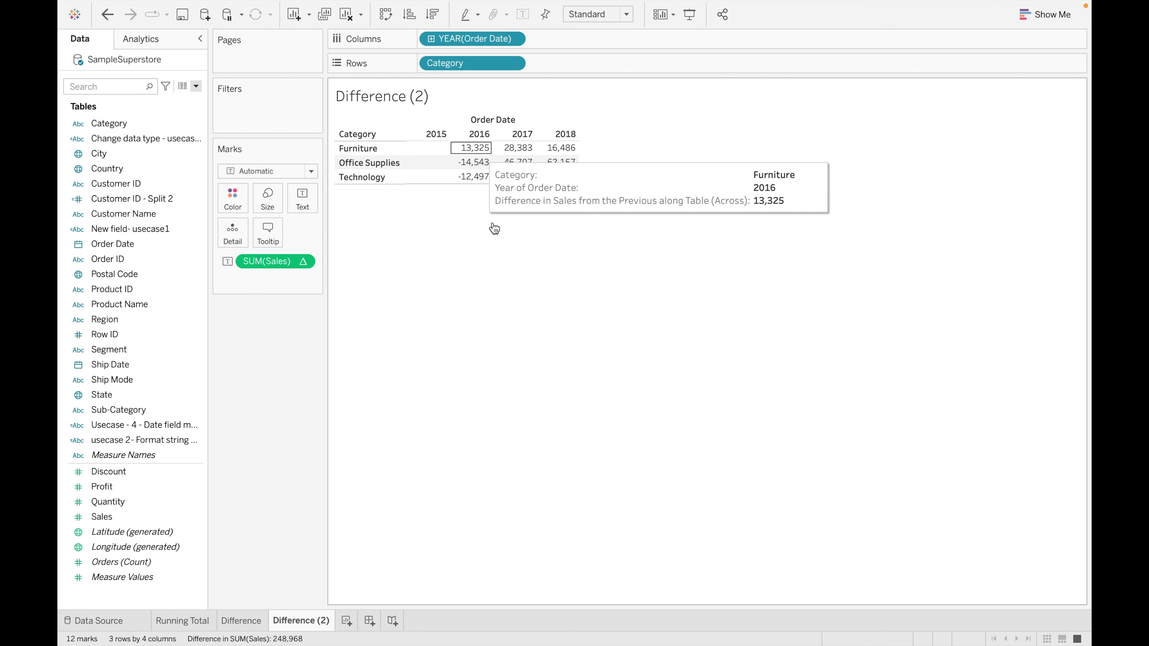
left_click(252, 622)
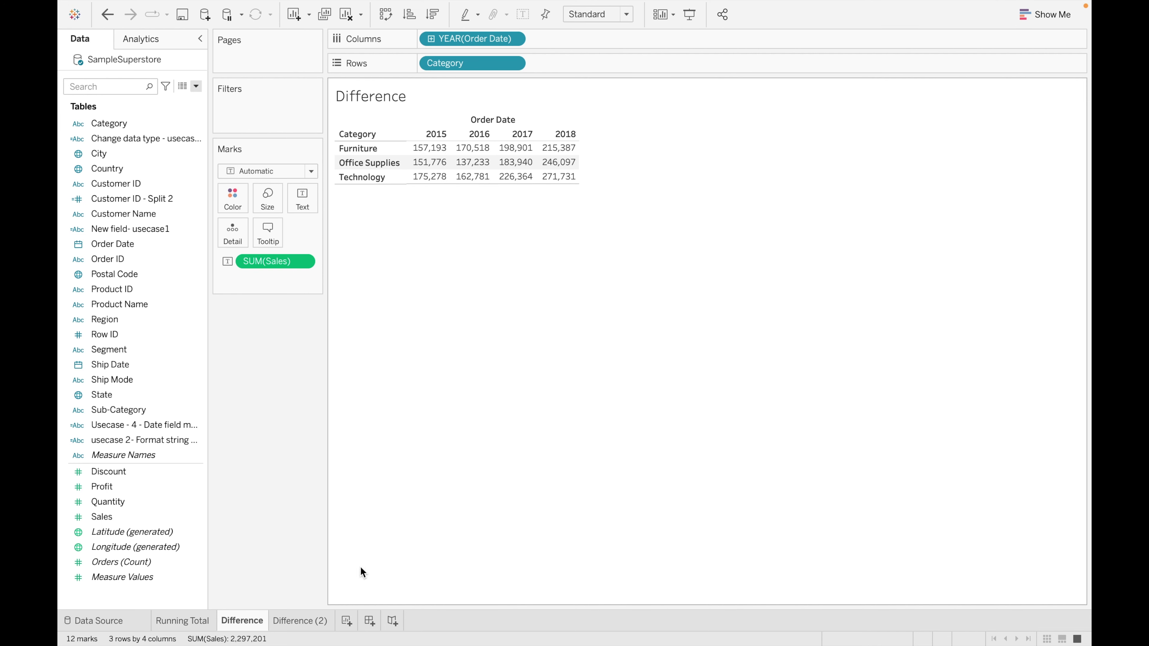
left_click(310, 619)
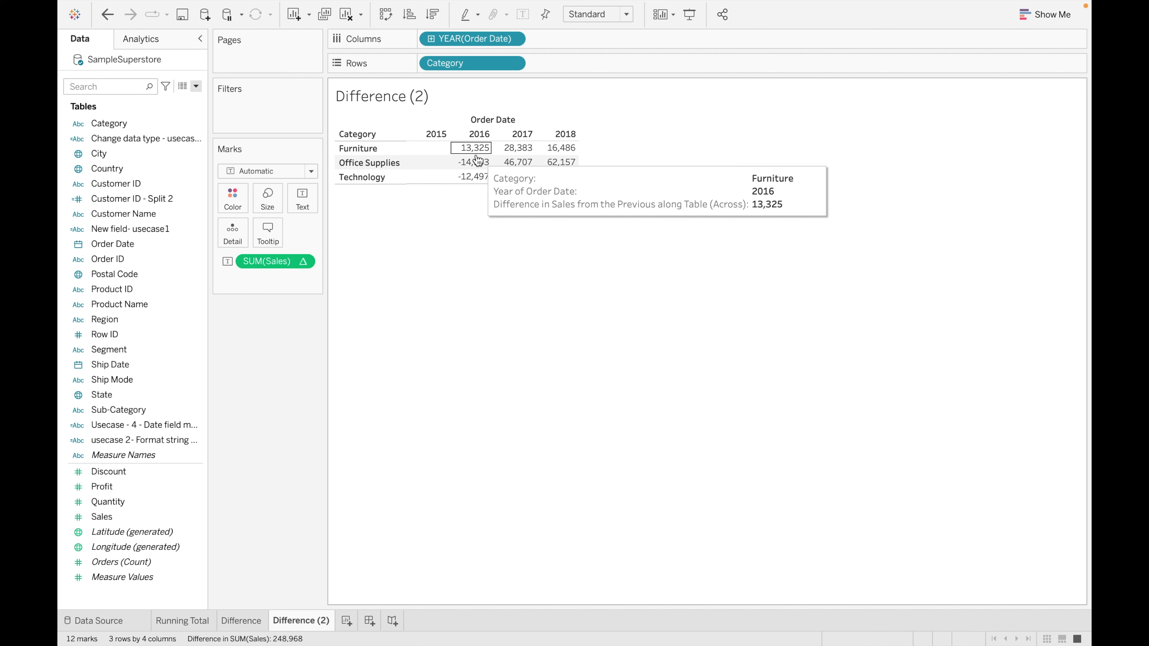
left_click(251, 623)
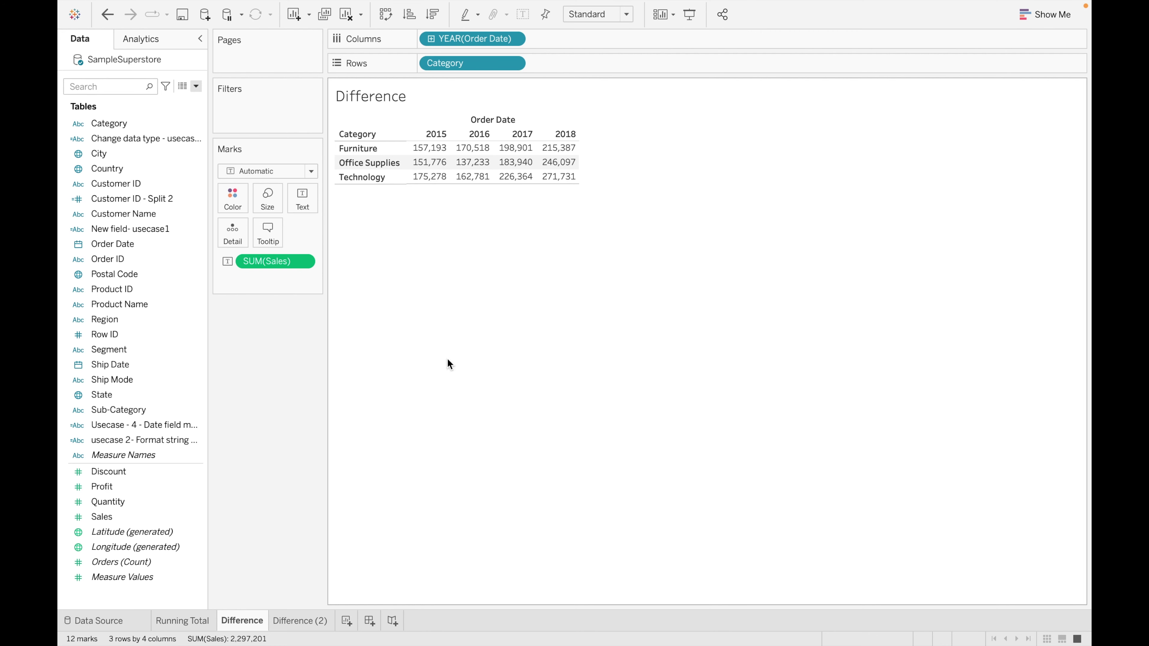
left_click(311, 623)
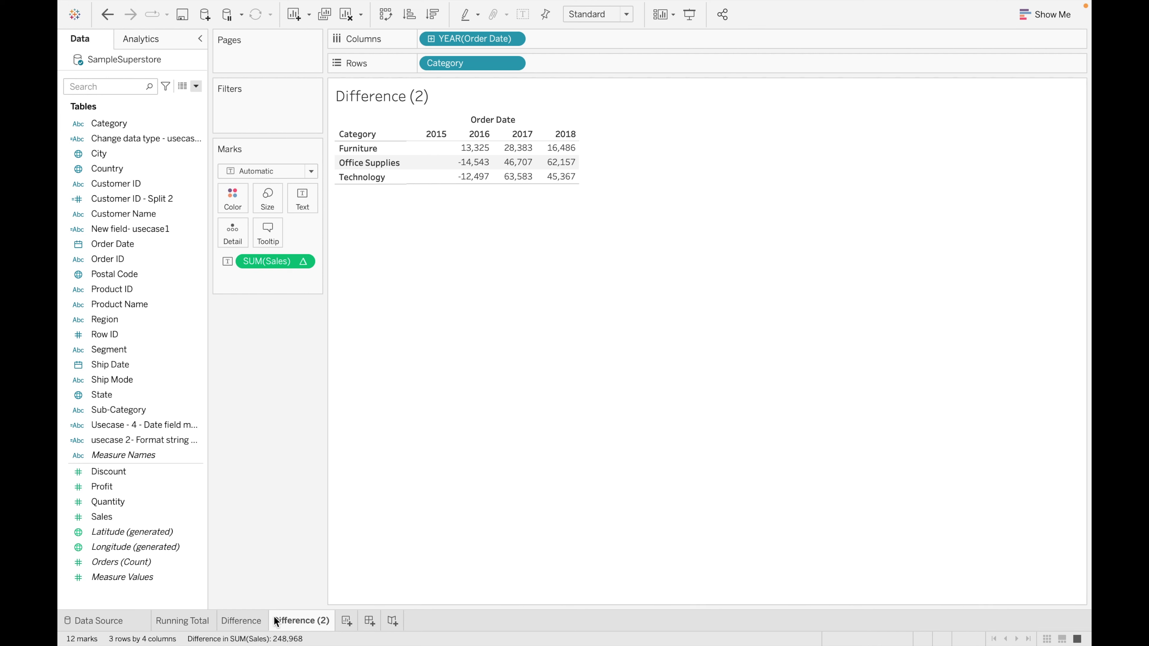
left_click(255, 623)
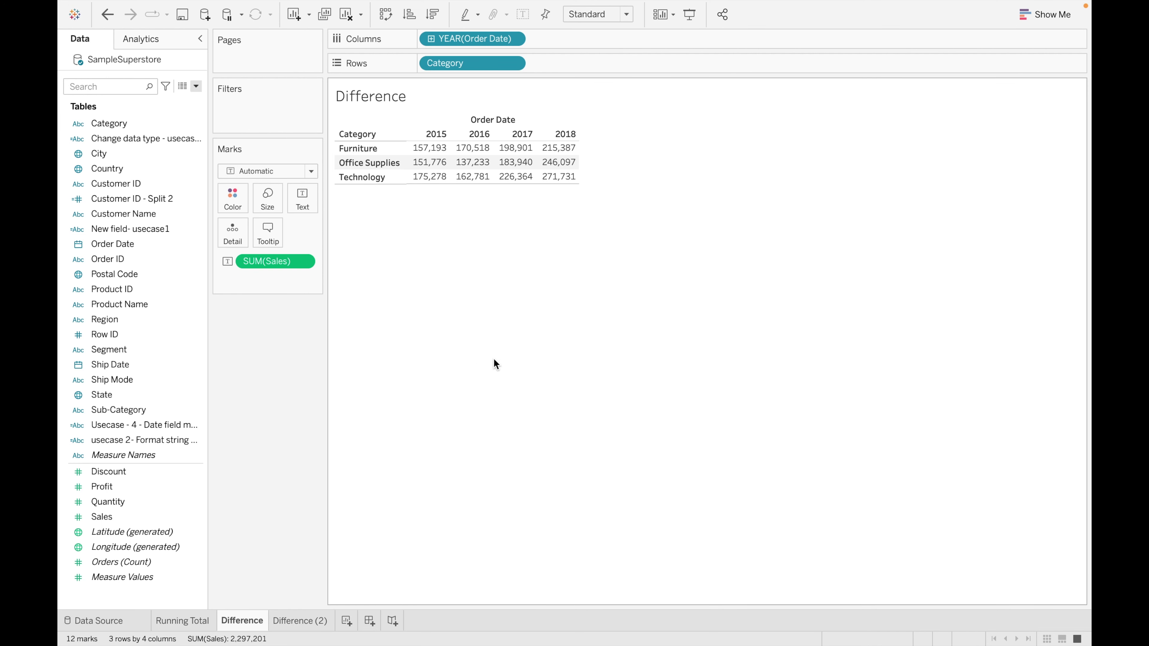
Inspect the 2016 Furniture sales in the Difference sheet and the 2017 and 2018 differences in Difference (2).
mouse_move(511, 157)
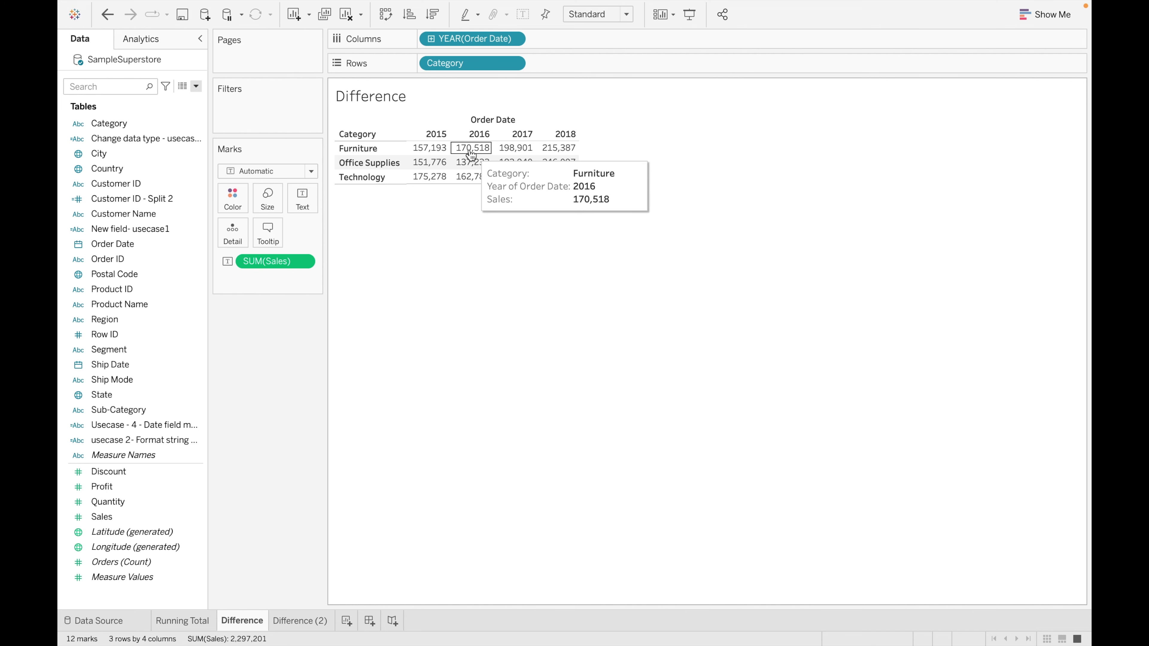
mouse_move(316, 625)
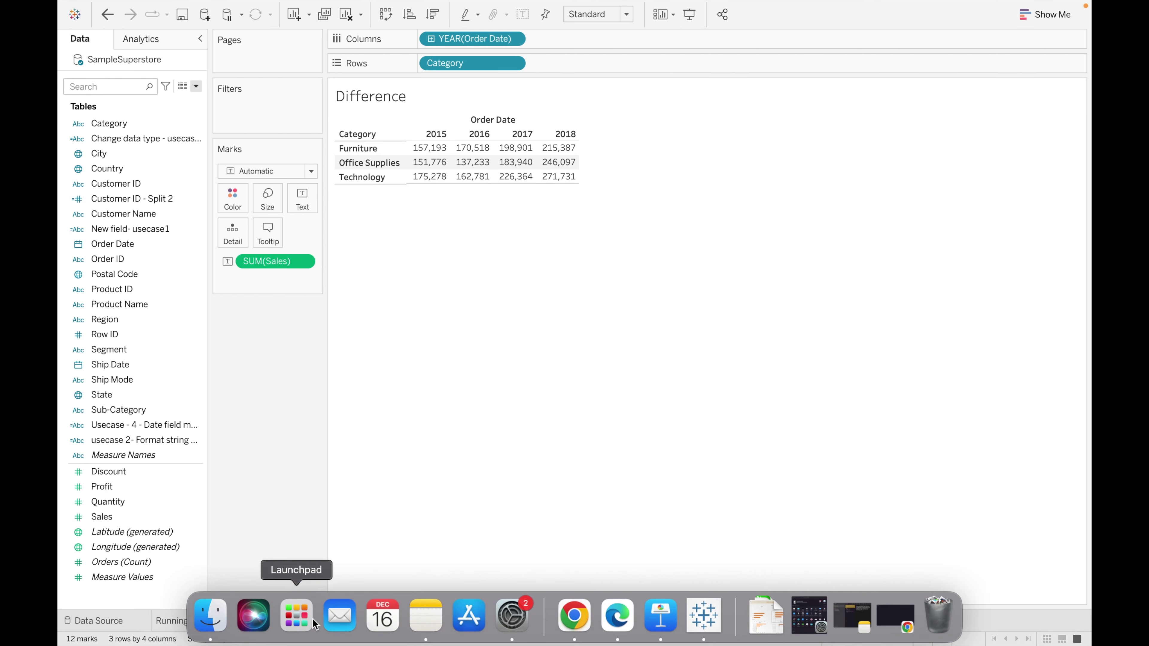
left_click(306, 622)
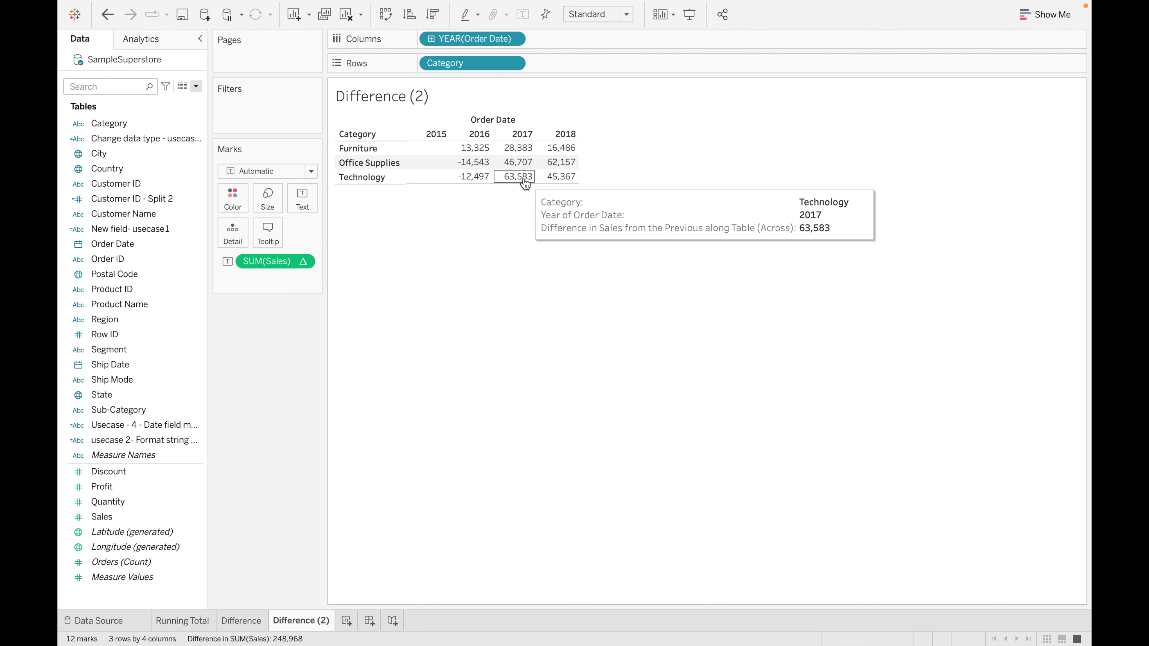
mouse_move(571, 149)
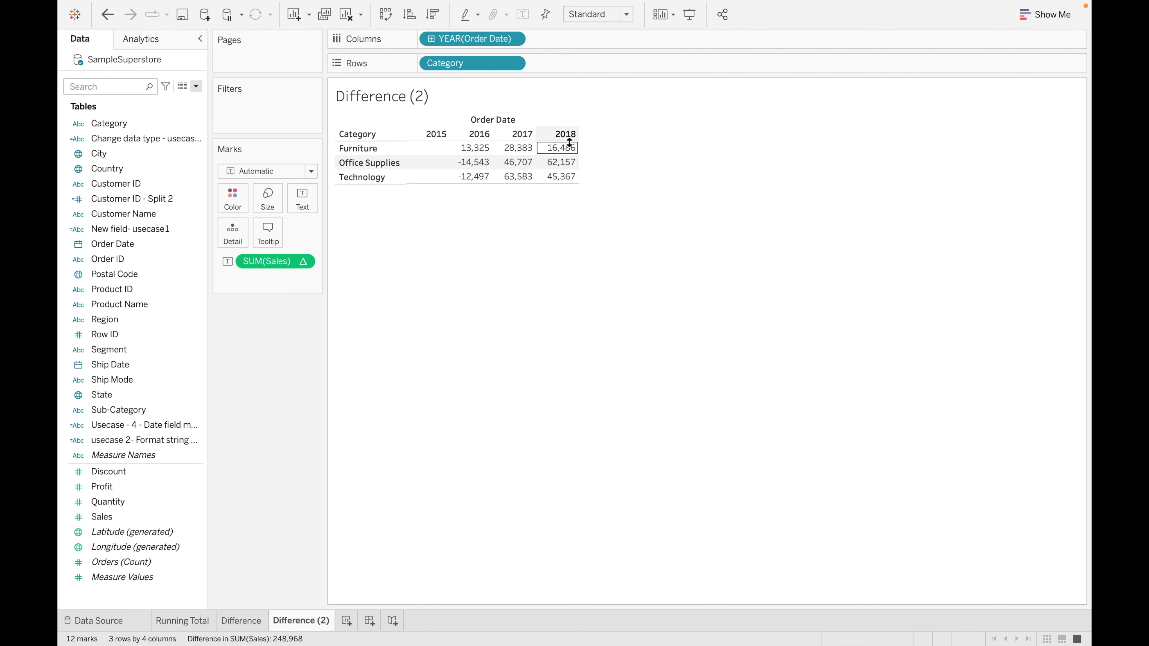
mouse_move(568, 153)
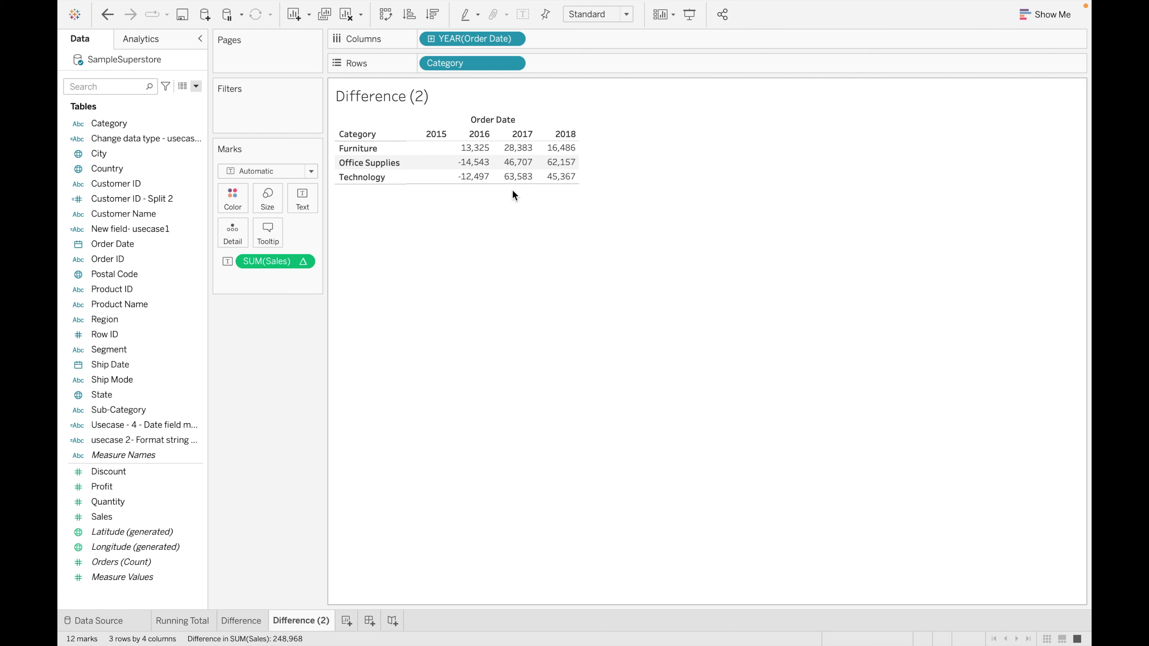
Add a new worksheet and name it "Percentage Difference".
left_click(347, 621)
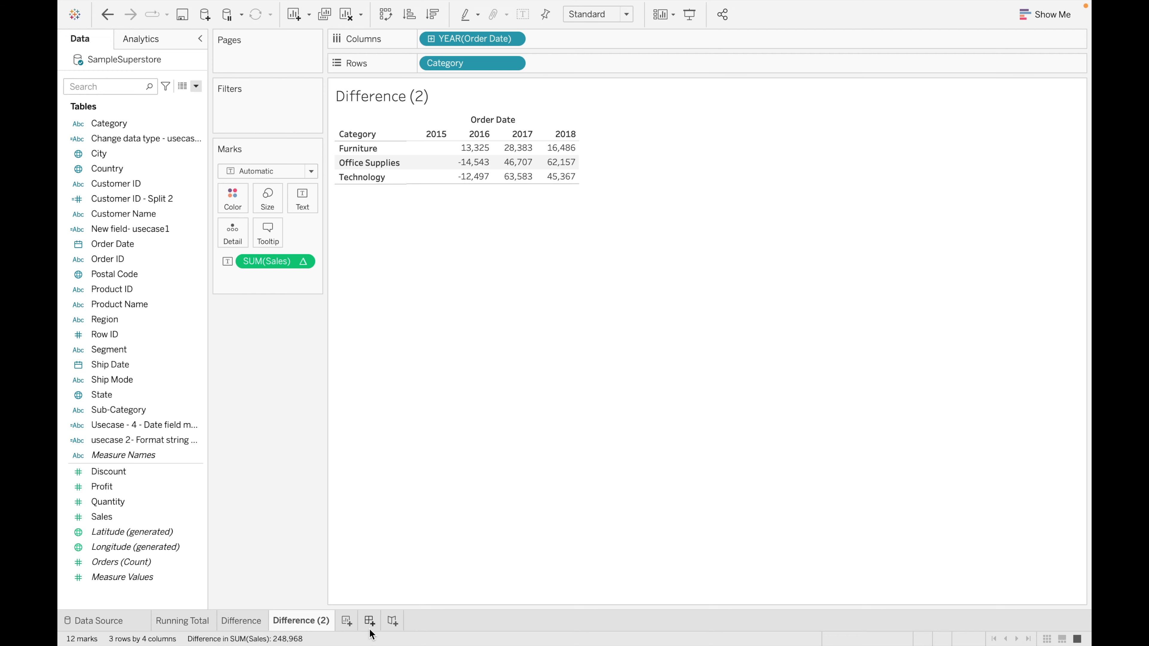
double_click(349, 621)
key("BackSpace")
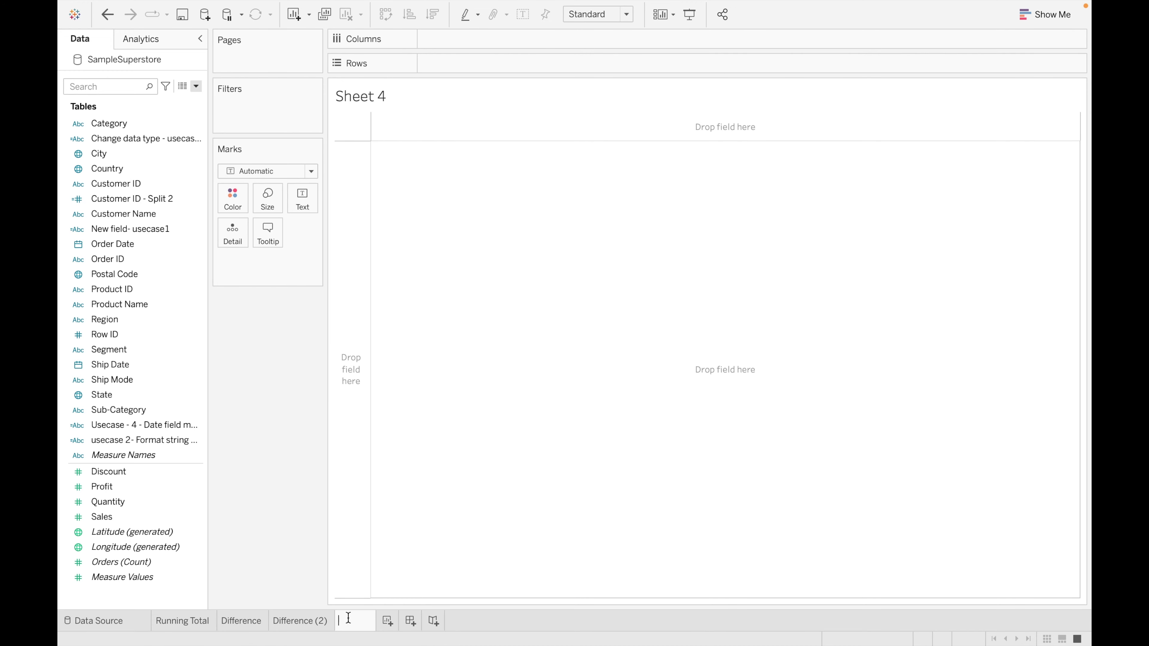
type("Percentage Di")
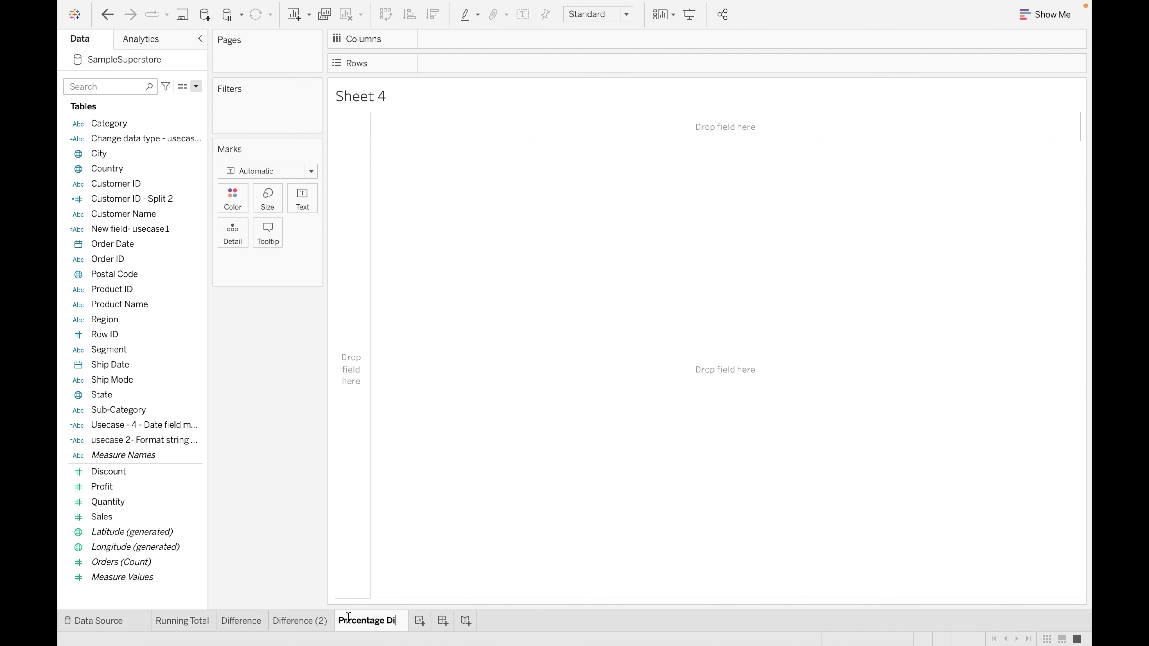
type("fference")
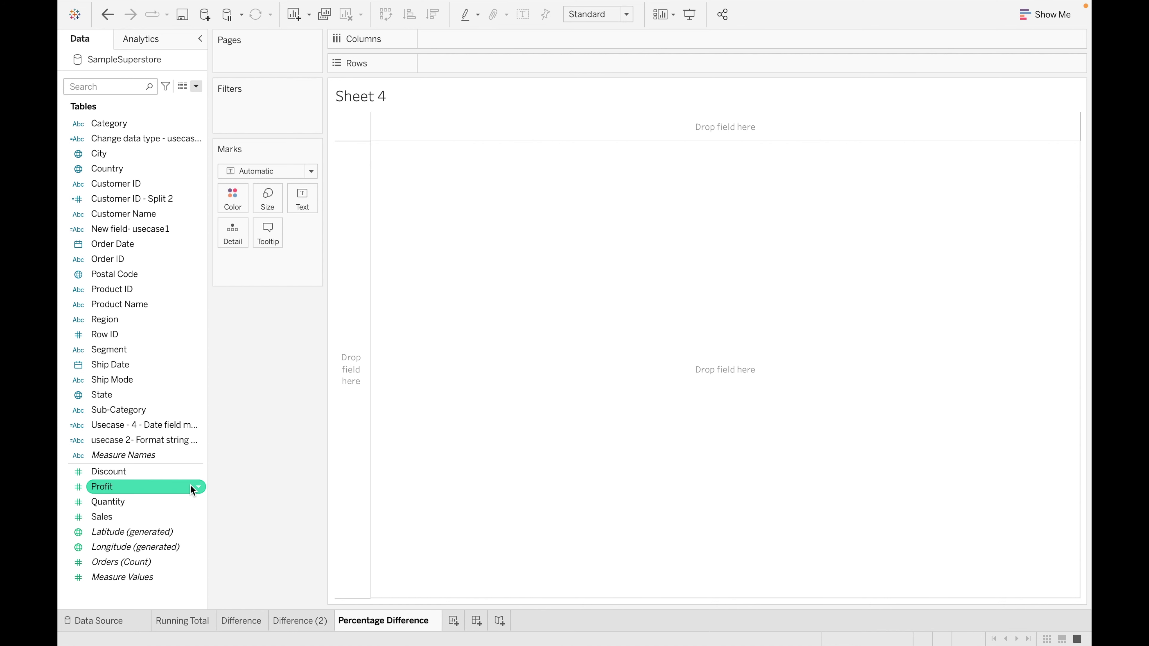
left_click(190, 485)
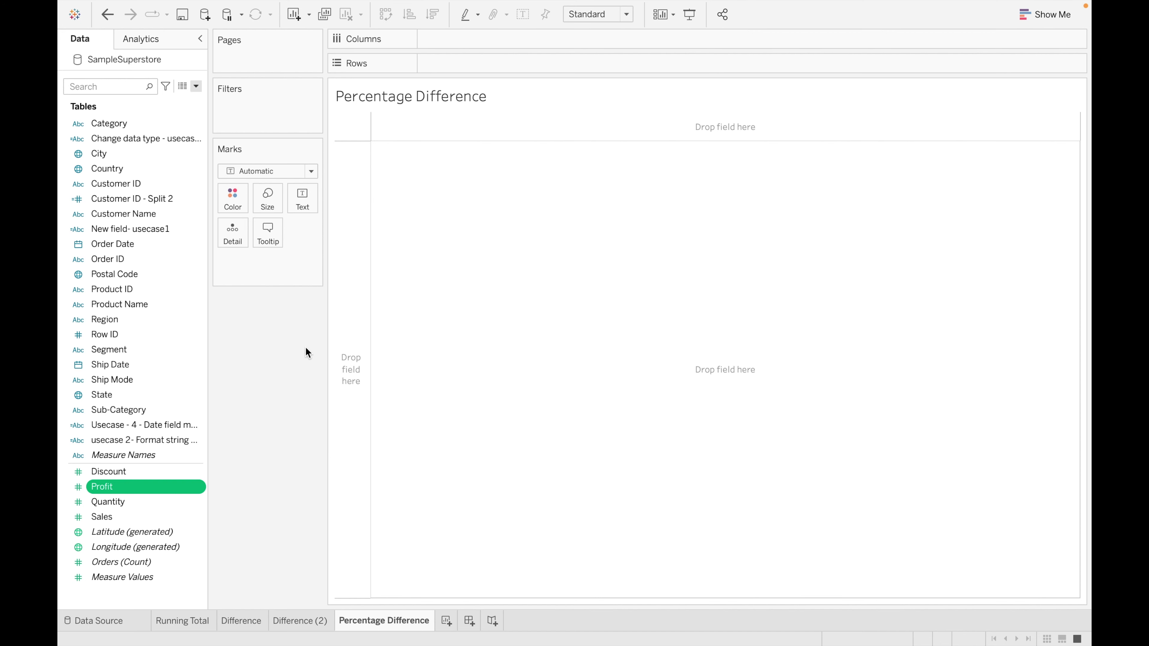
Duplicate the Difference worksheet and move the copy directly after Difference (2).
left_click(316, 620)
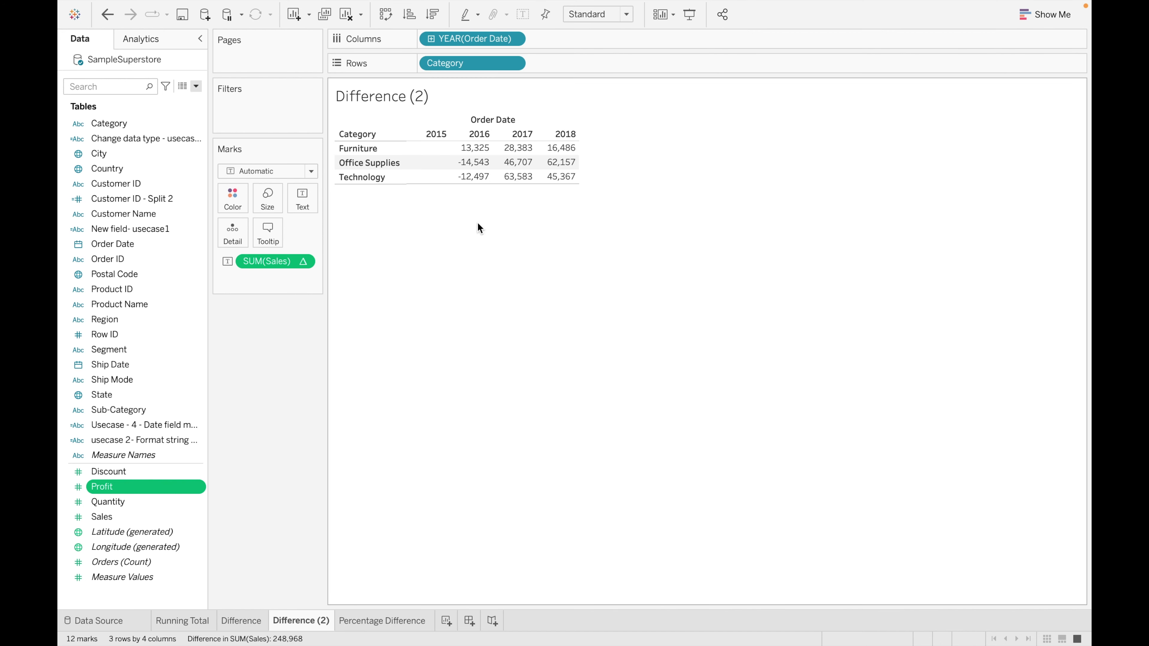
left_click(394, 621)
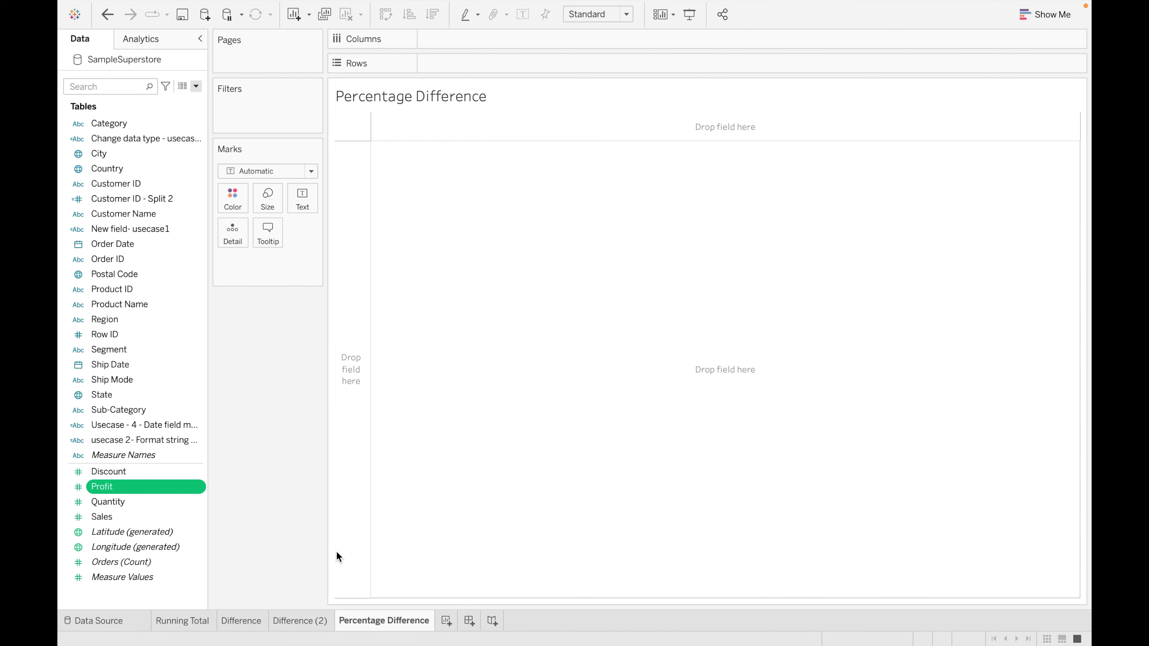
left_click(306, 625)
left_click(251, 625)
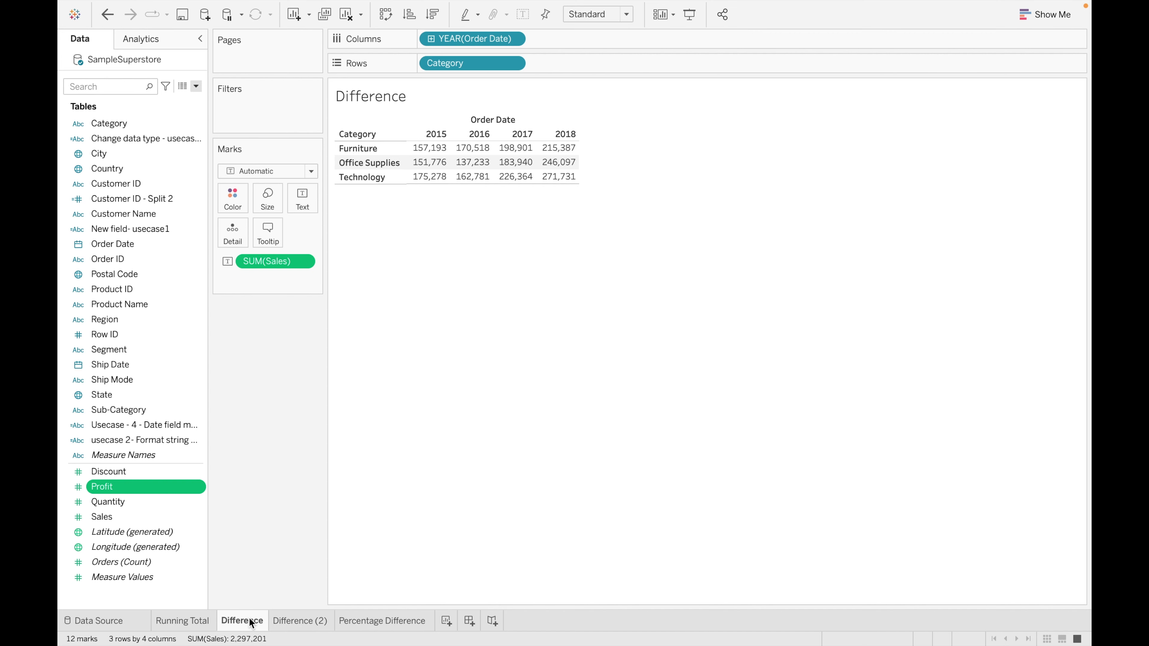
right_click(252, 625)
left_click(296, 489)
left_click_drag(315, 622, 398, 630)
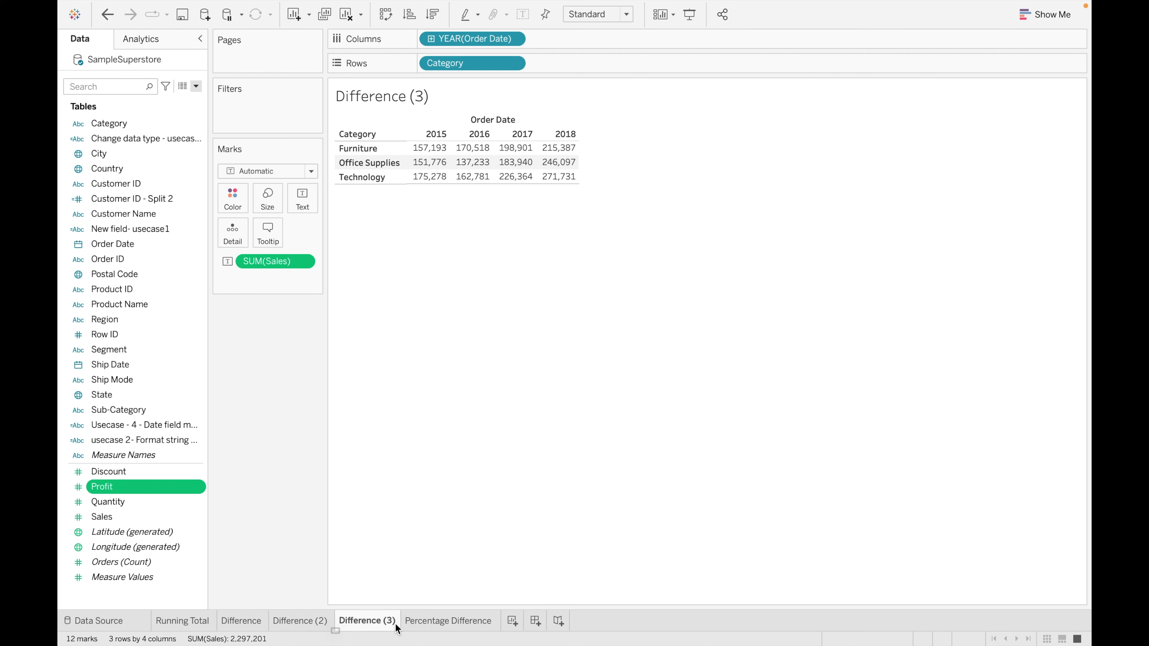
Rename the Difference (3) copy as "Percetange Difference" and delete the empty Percentage Difference worksheet.
double_click(377, 621)
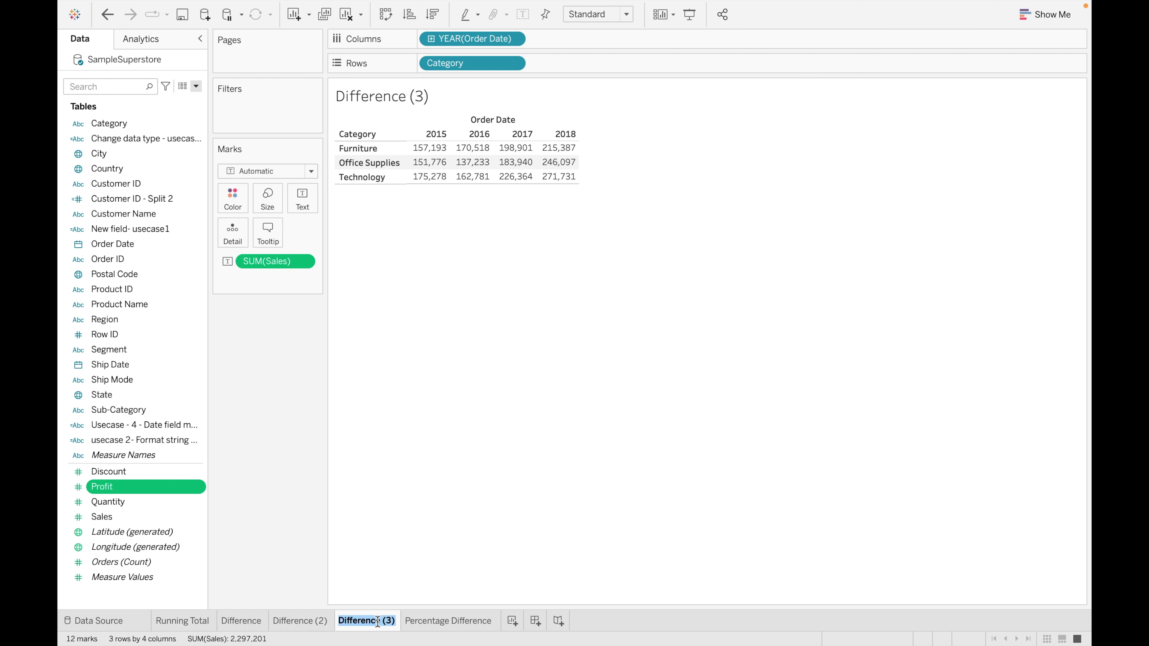
key("BackSpace")
type("Percetange Difference")
key("Return")
right_click(488, 626)
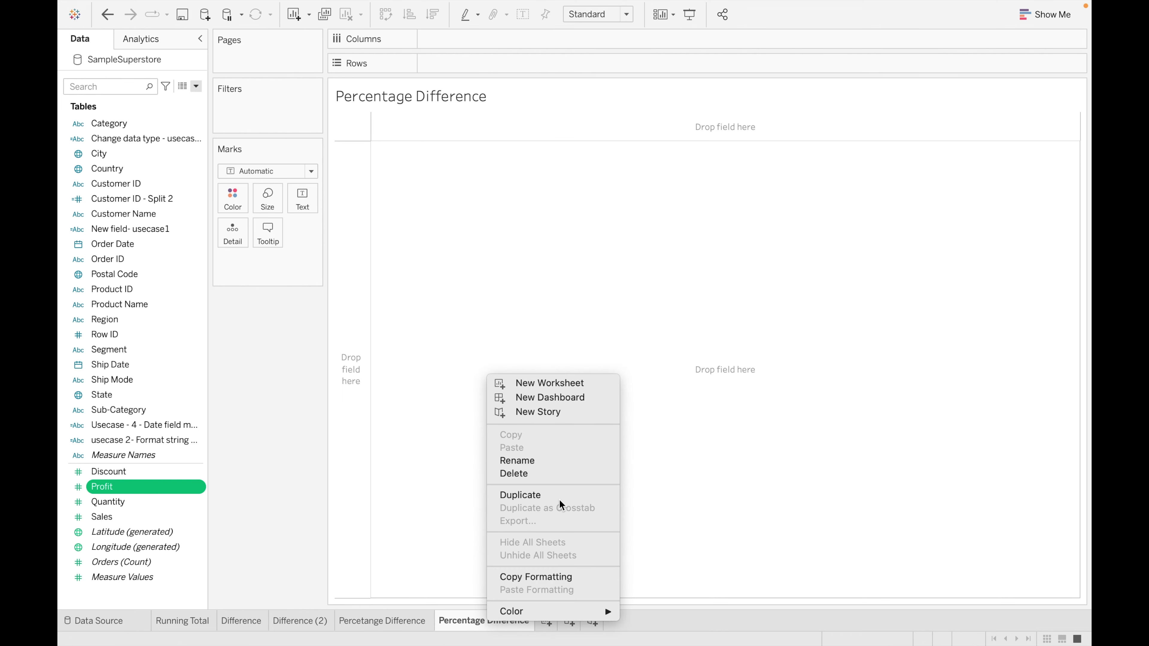
left_click(547, 475)
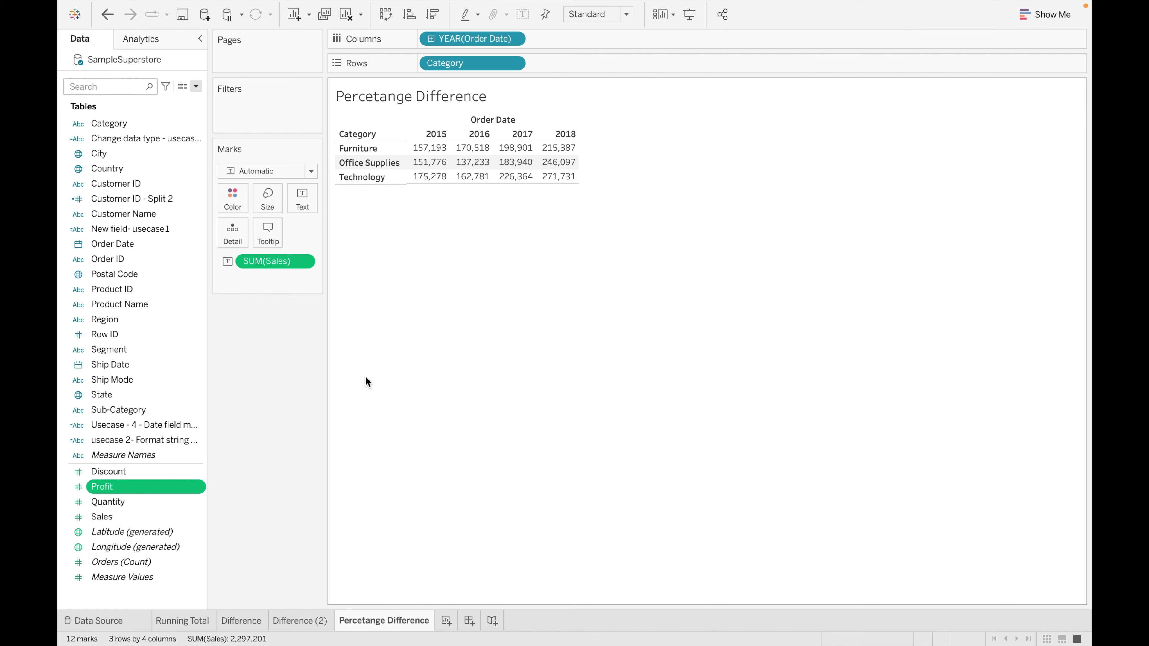
Apply the Percent Difference quick table calculation to the summed Sales in the Percetange Difference sheet.
left_click(303, 262)
mouse_move(361, 484)
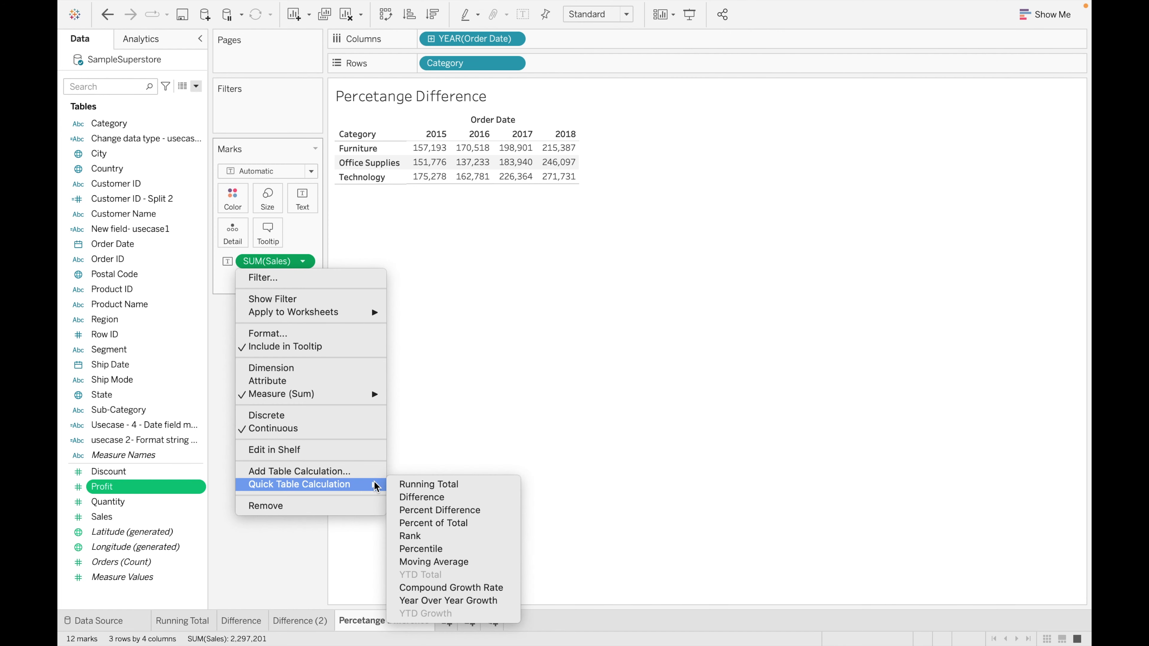
left_click(435, 511)
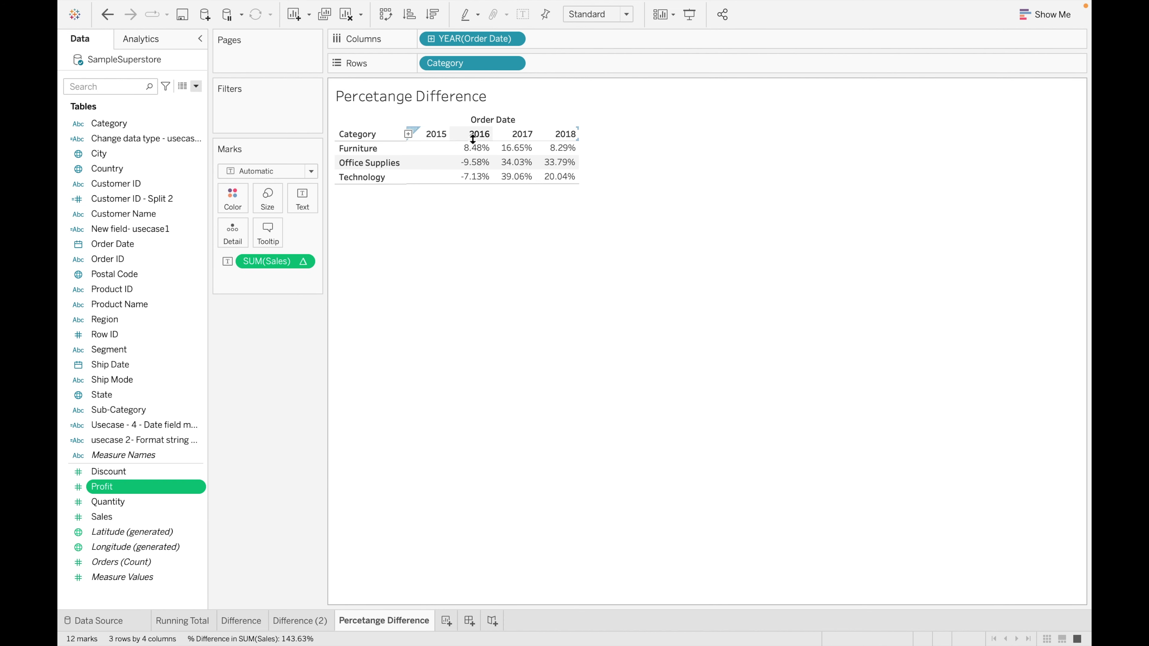
Compare the yearly percent differences per category with the absolute differences in Difference (2).
mouse_move(482, 162)
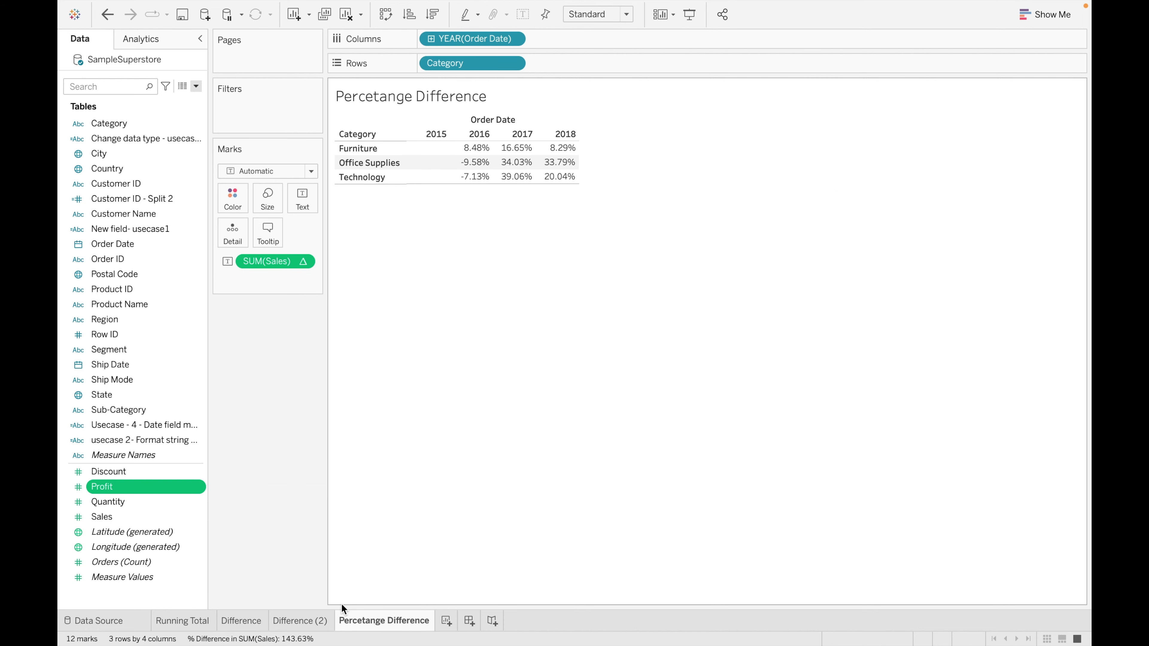
left_click(315, 621)
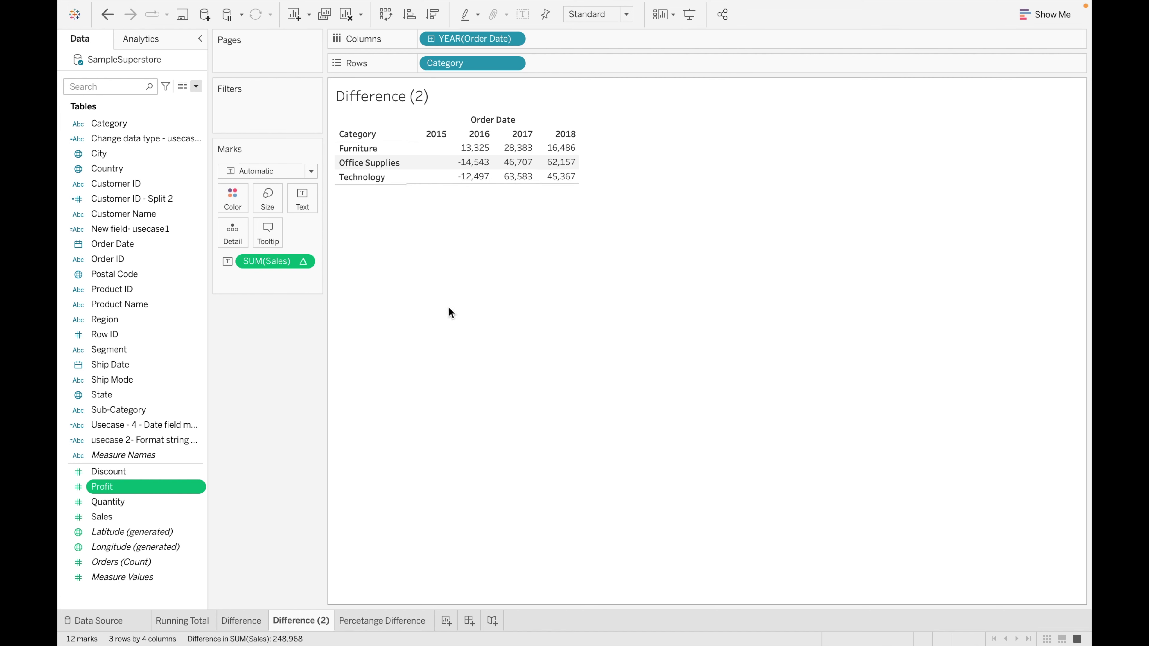
left_click(395, 620)
mouse_move(486, 168)
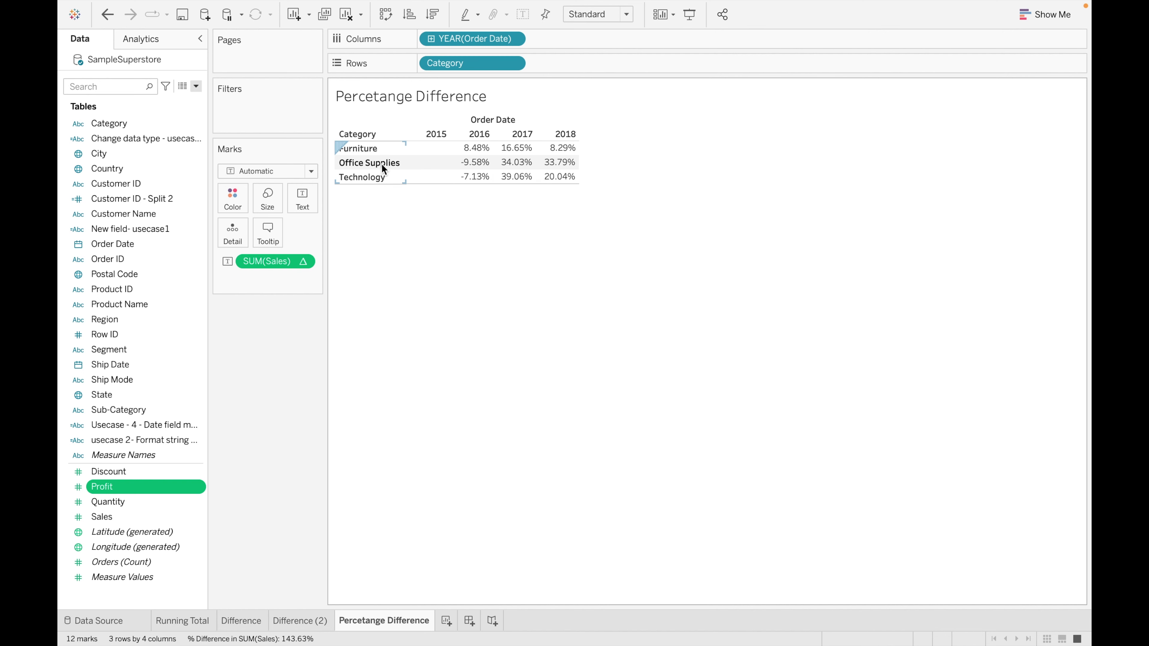
mouse_move(455, 181)
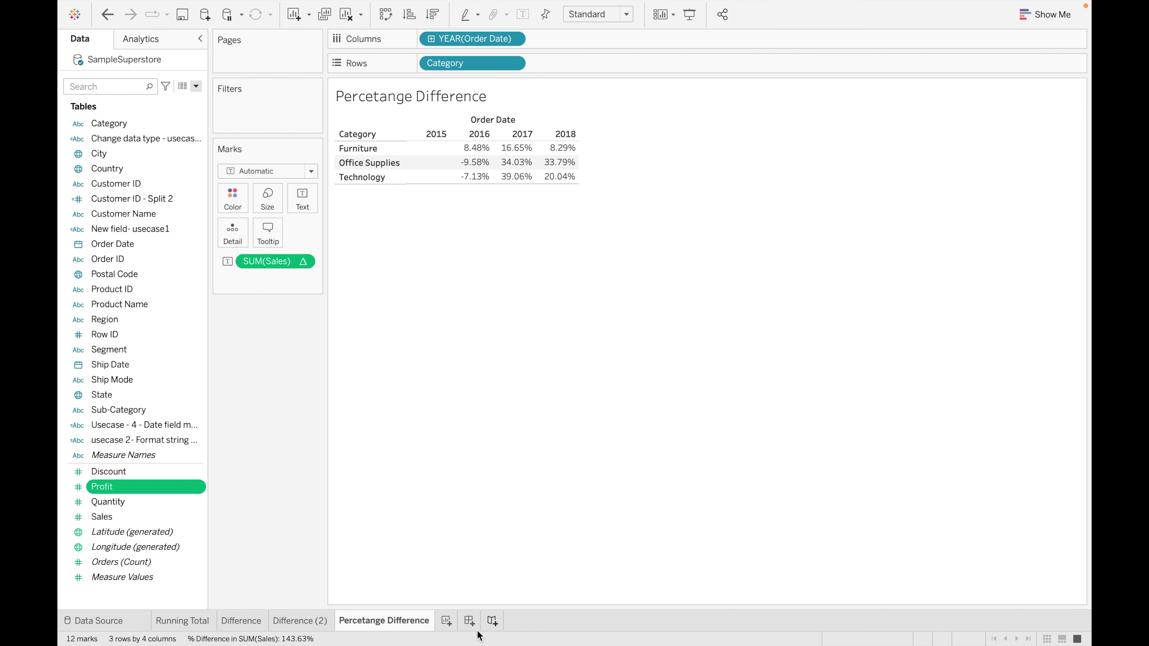
Add a new worksheet and name it "Percent of total".
left_click(446, 620)
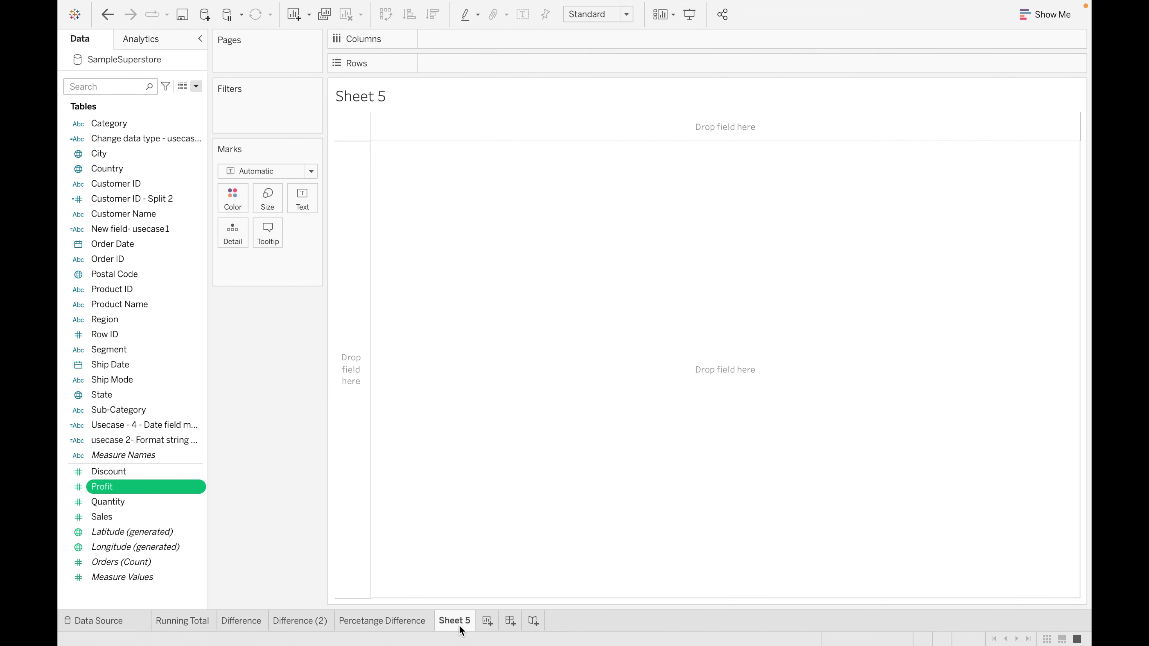
type("Percant if")
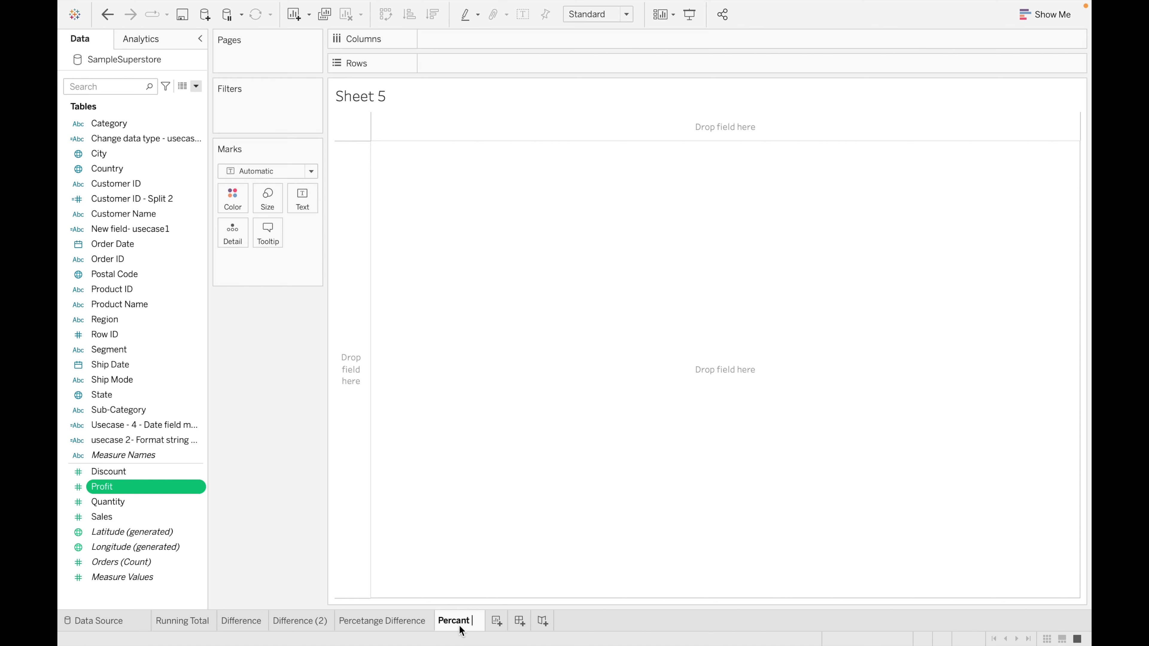
key("BackSpace")
key("BackSpace")
type("of ")
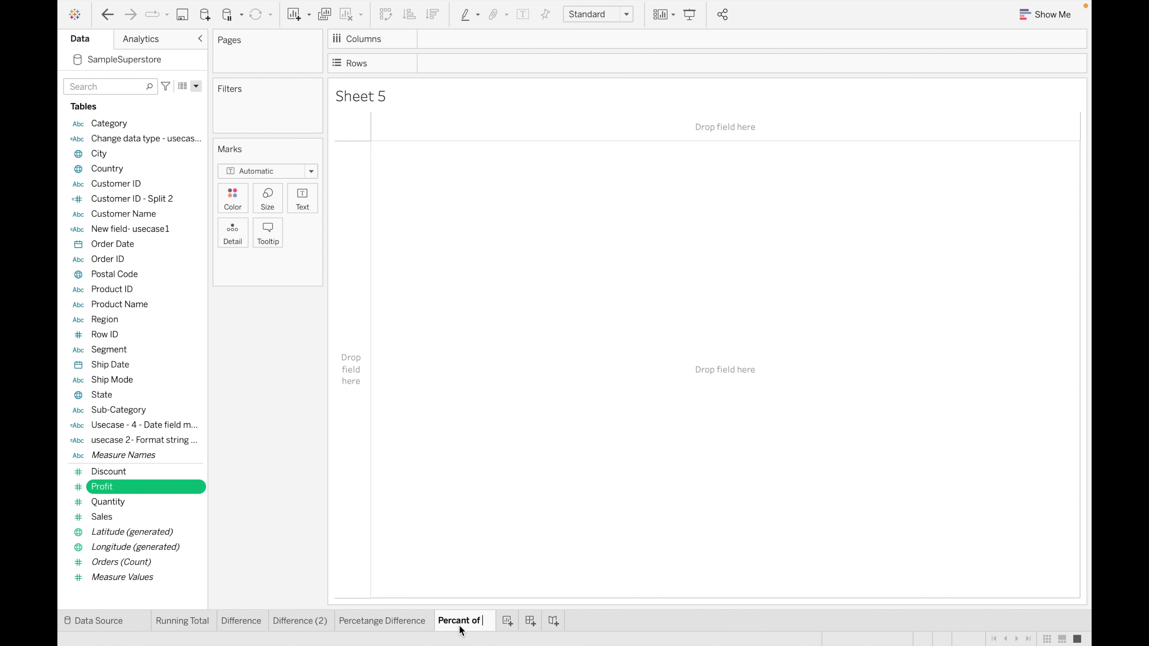
type("total")
key("Return")
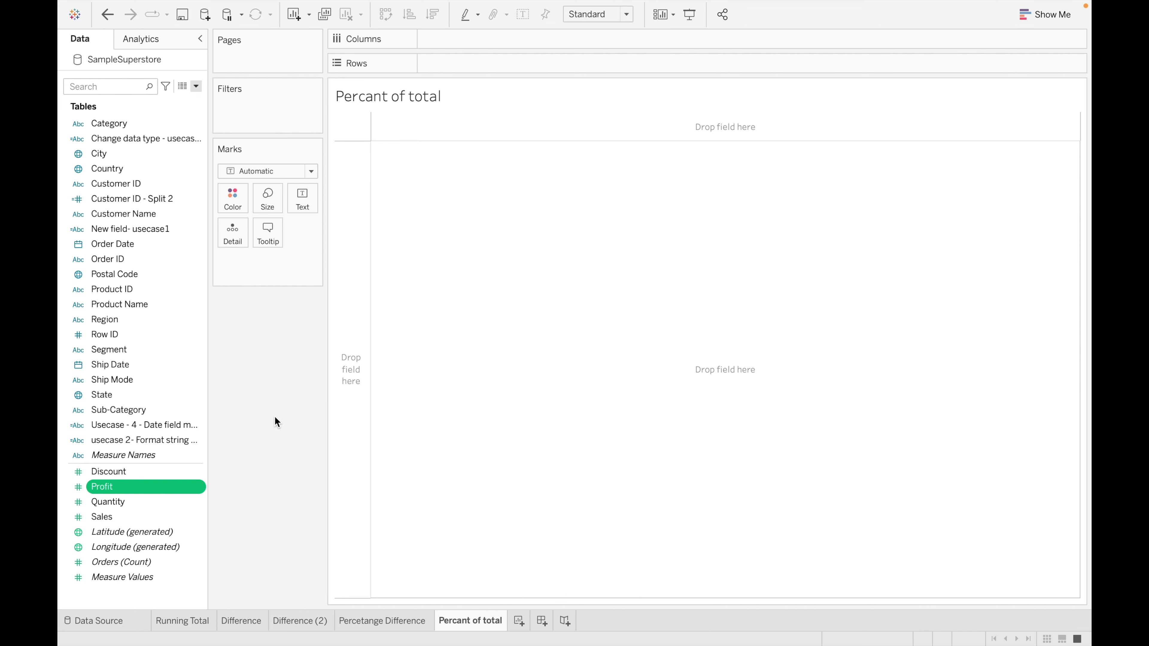
Build a table of summed Sales with Order Date years as columns and Order Date months as rows, without the quarter level.
double_click(168, 249)
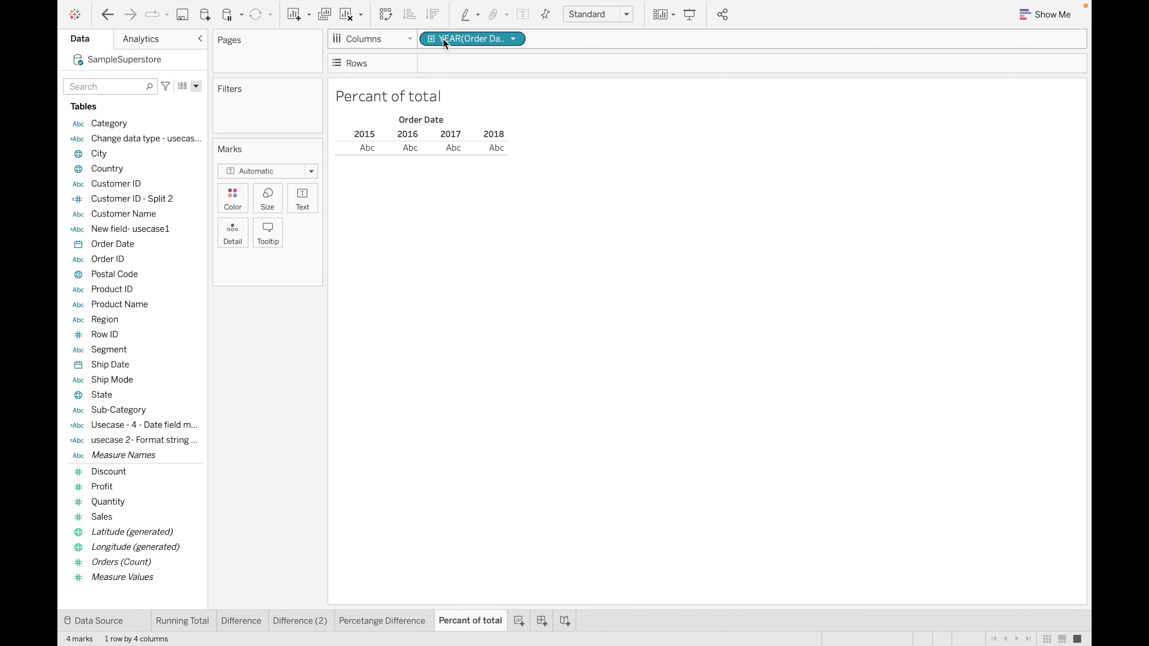
left_click(432, 40)
left_click(539, 39)
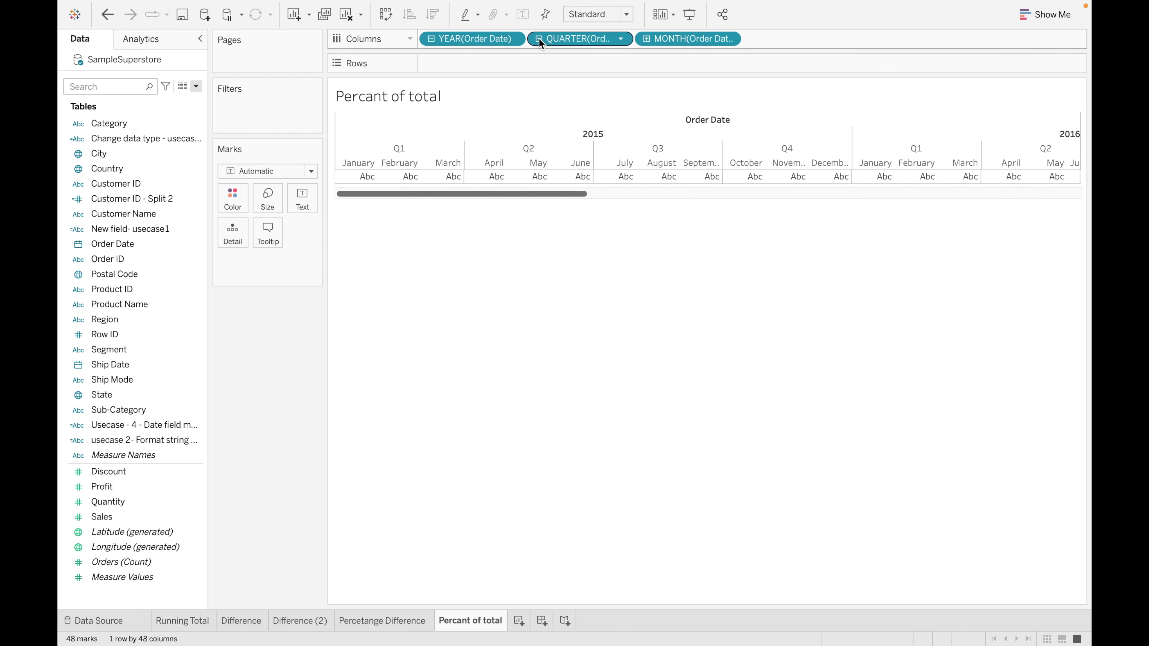
left_click_drag(584, 39, 582, 105)
left_click_drag(580, 43, 522, 64)
left_click(145, 521)
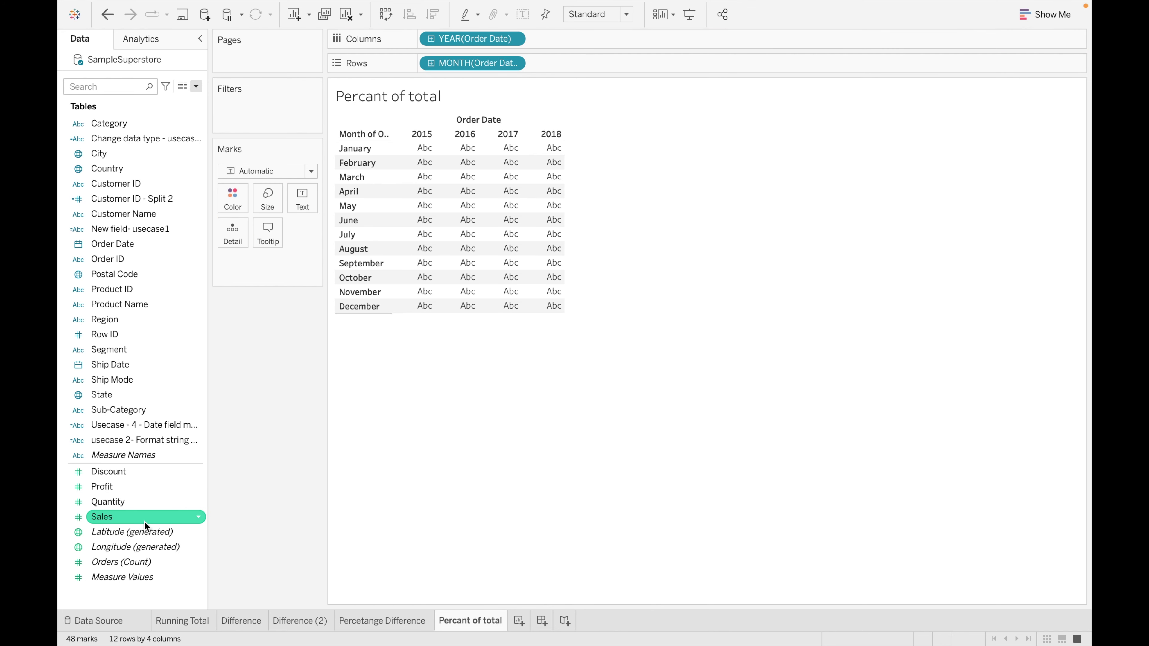
double_click(150, 520)
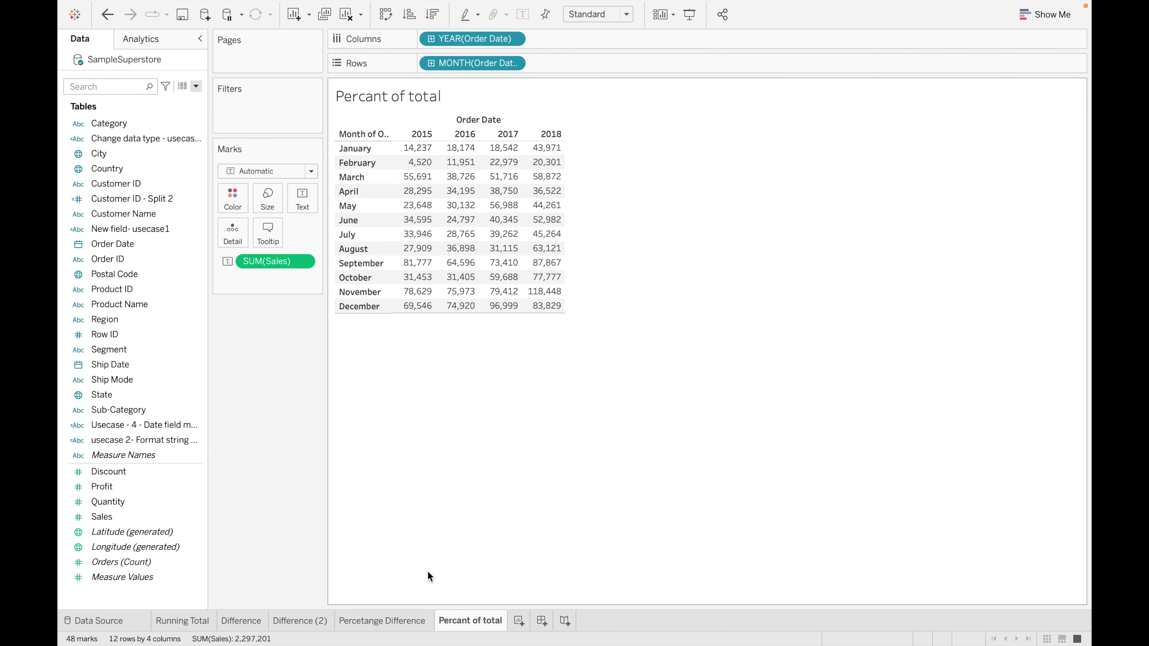
Duplicate the Percent of total worksheet and apply the Percent of Total quick table calculation to Sales in the copy.
right_click(481, 623)
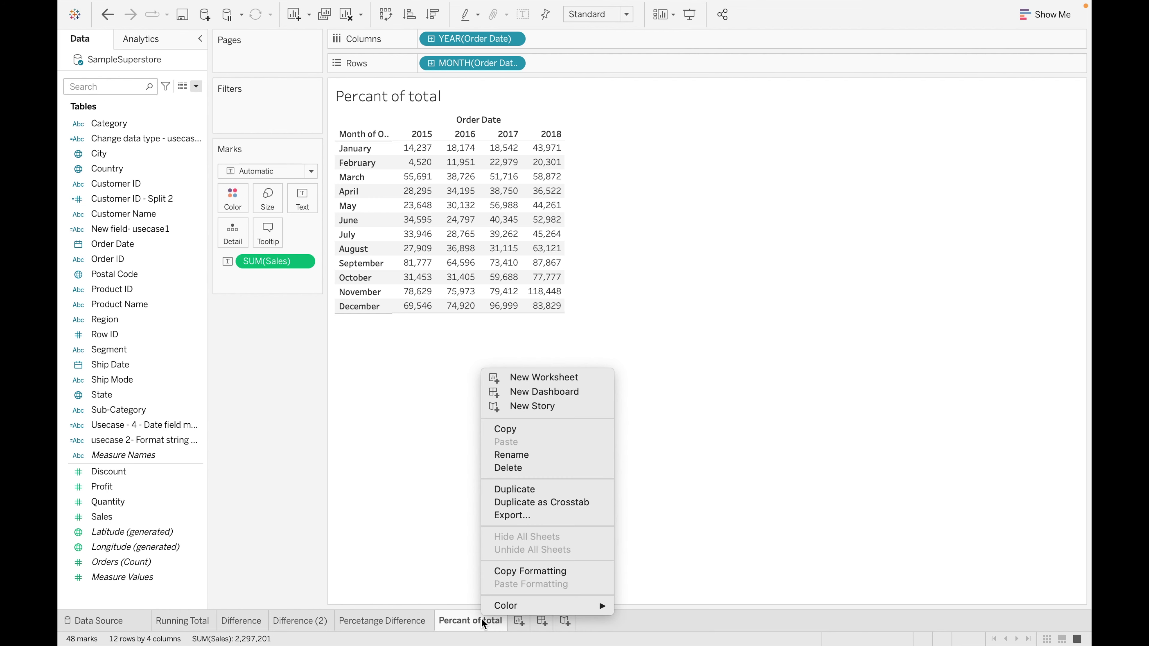
left_click(536, 493)
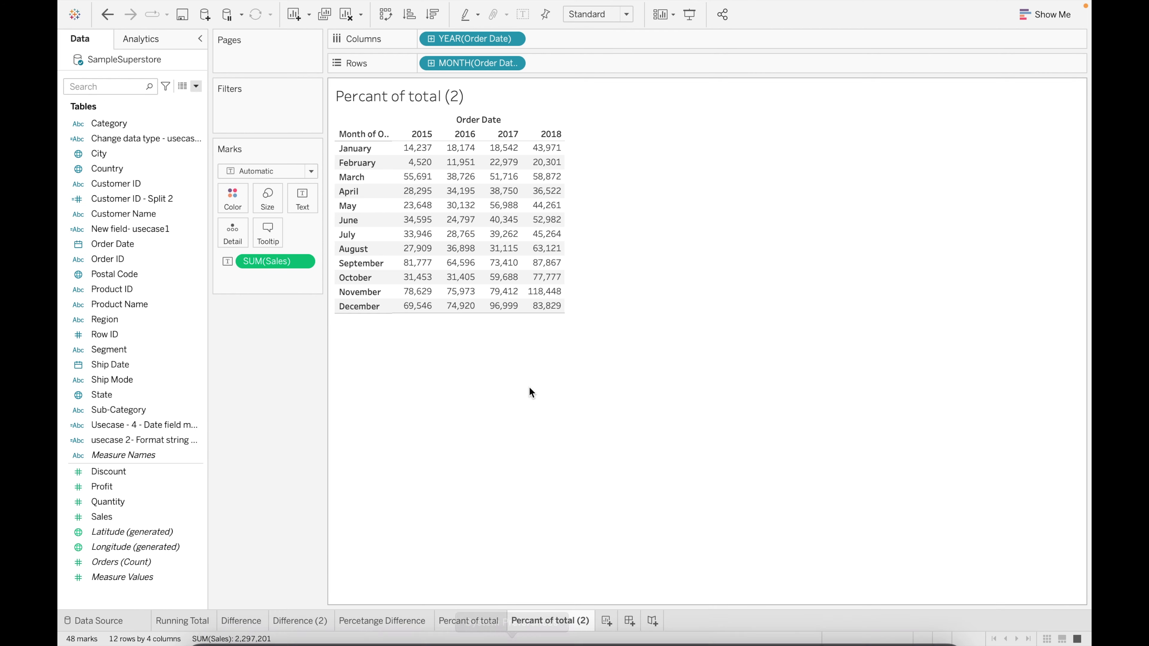
left_click(303, 262)
mouse_move(343, 491)
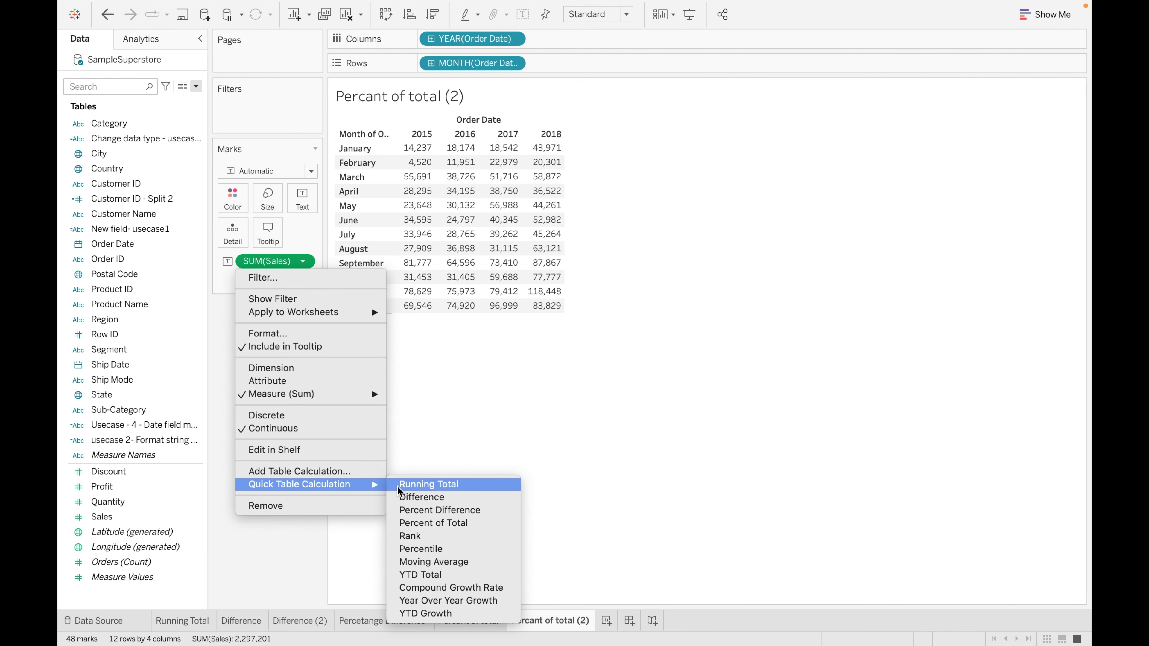
left_click(425, 524)
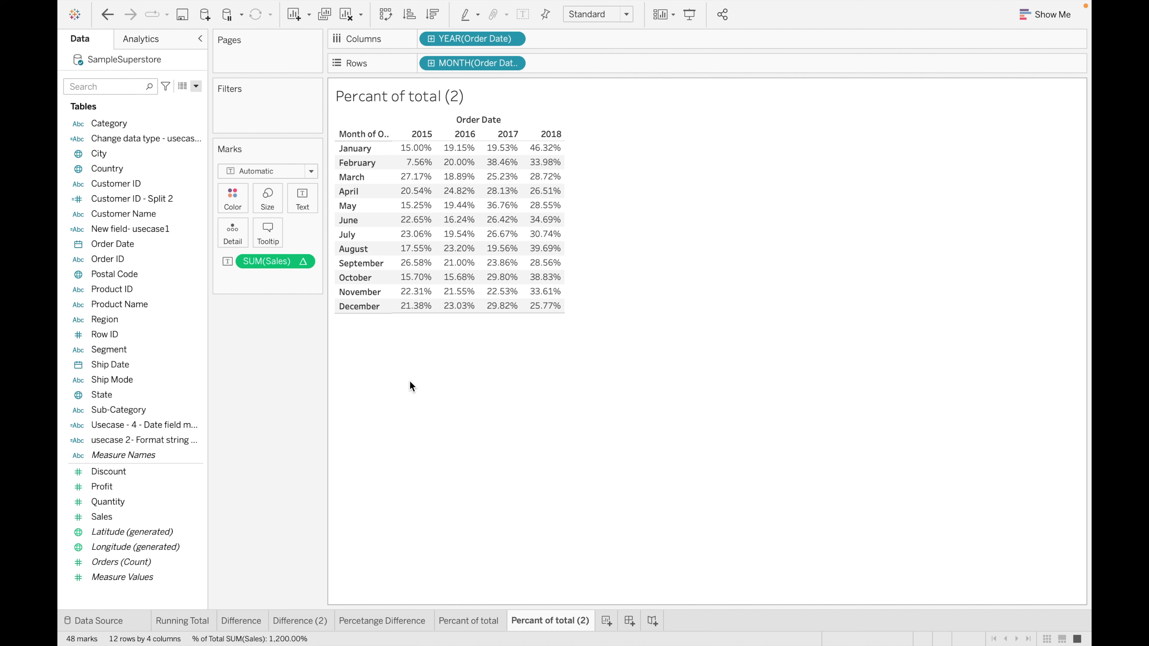
Examine how the January and March percent of total Sales values are split across the order years.
mouse_move(412, 153)
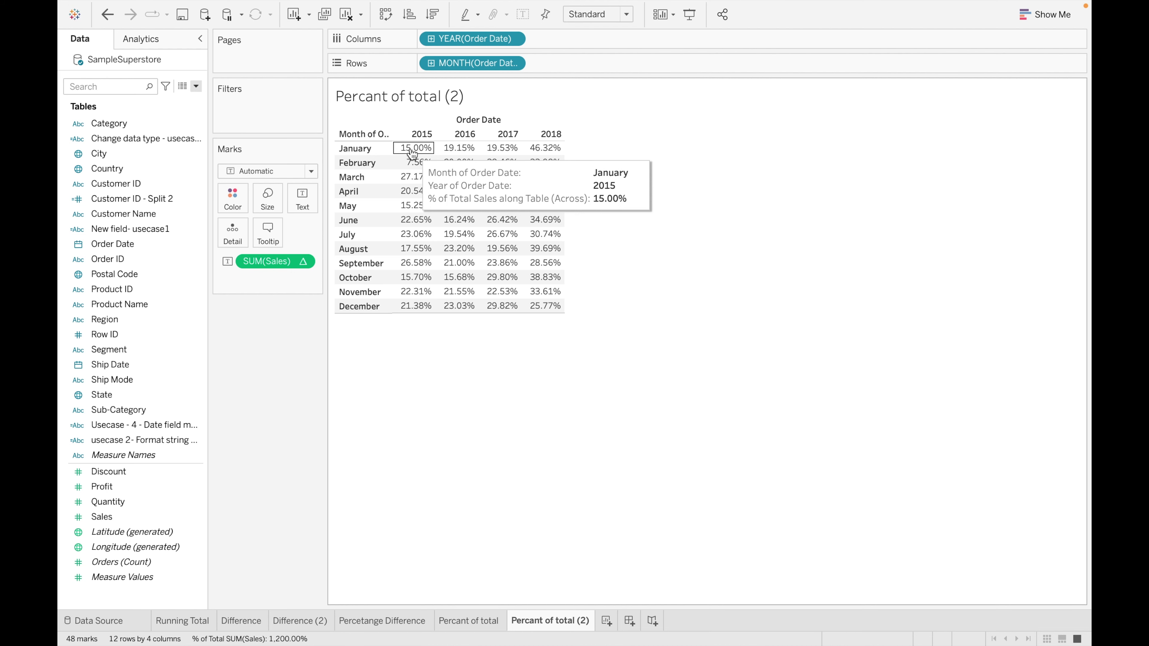
mouse_move(431, 177)
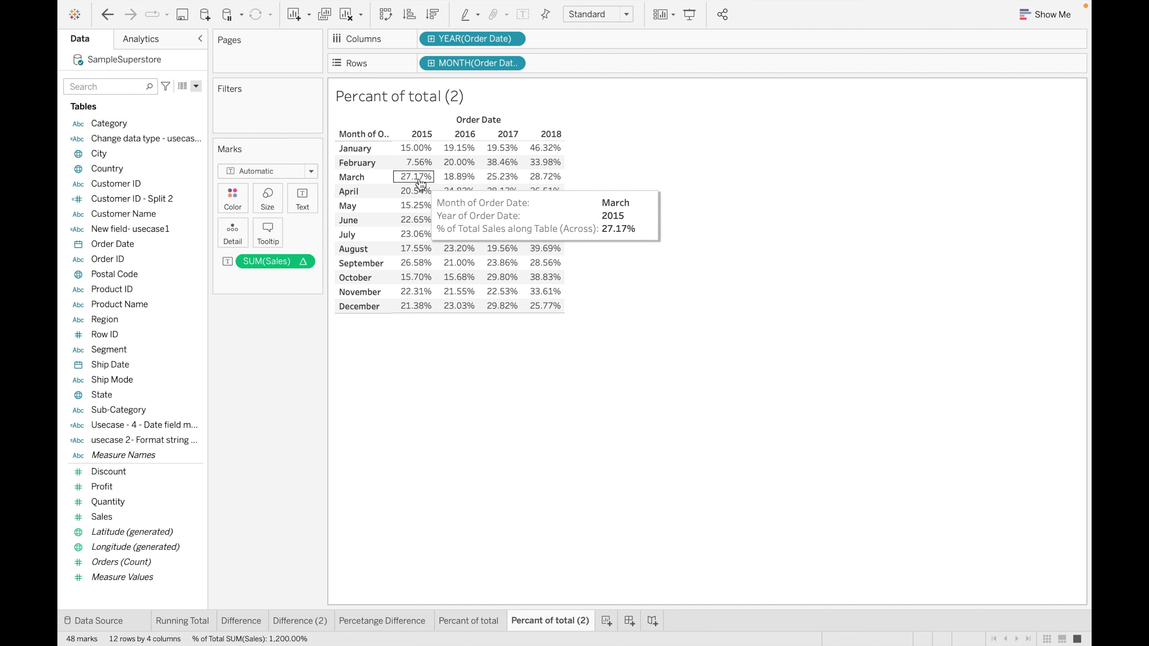
mouse_move(459, 142)
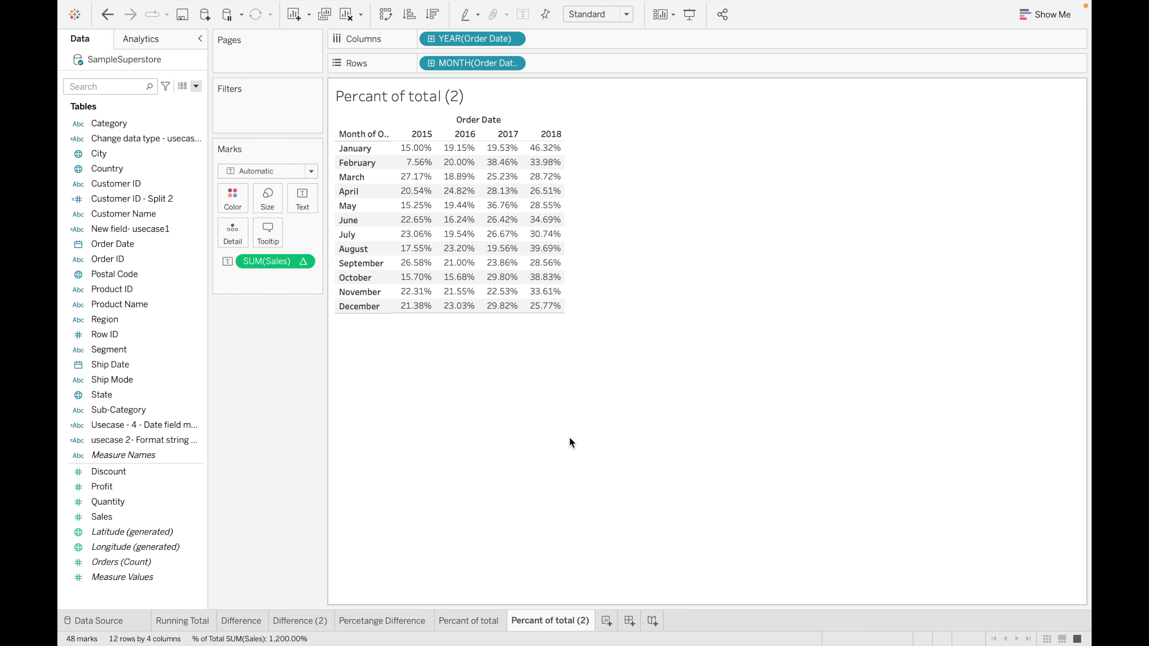
Add a new worksheet and name it "Rank".
left_click(606, 621)
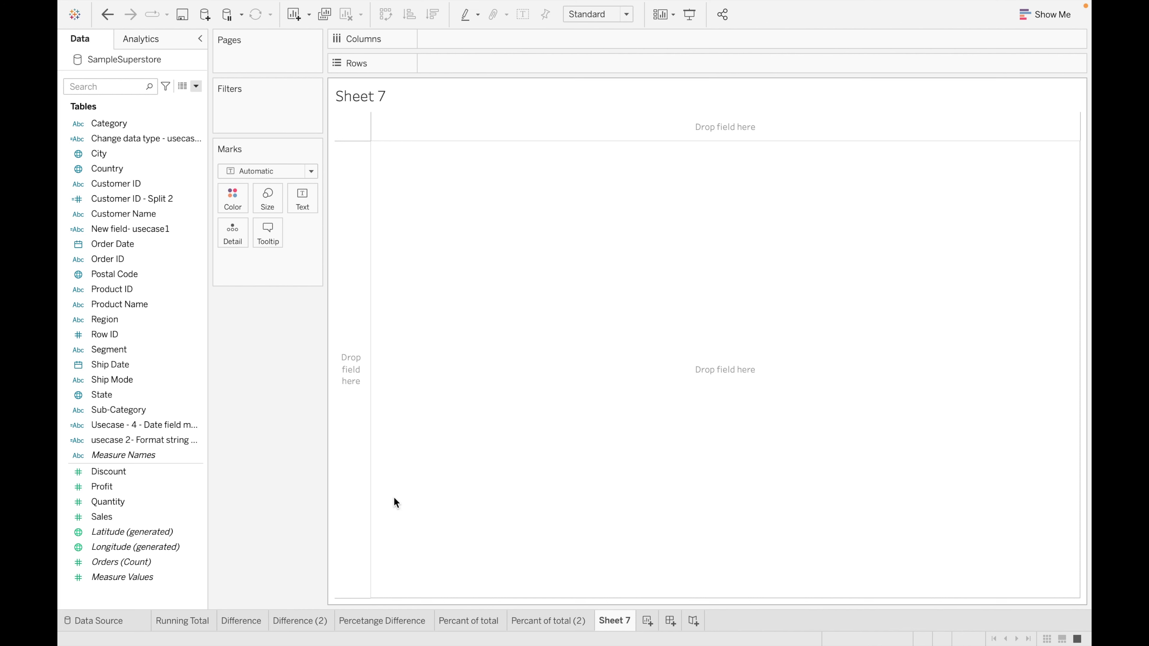
double_click(618, 620)
key("BackSpace")
type("Rank")
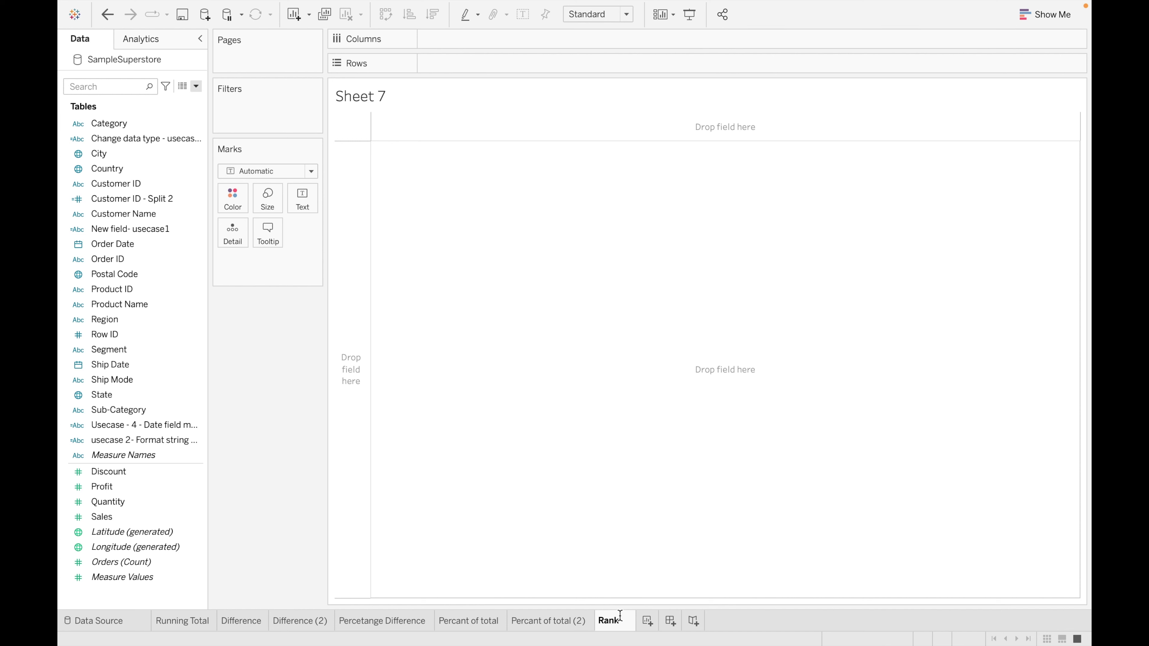
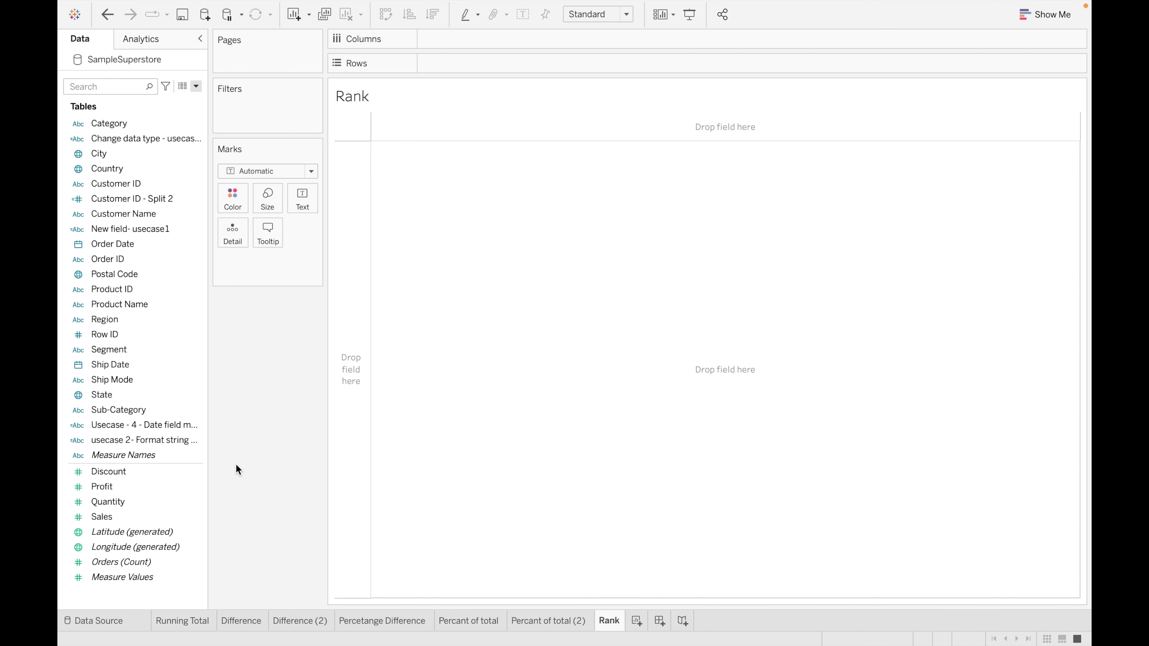
Build a table of summed Sales by Sub-Category in the Rank worksheet, sorted ascending by Sales.
double_click(178, 410)
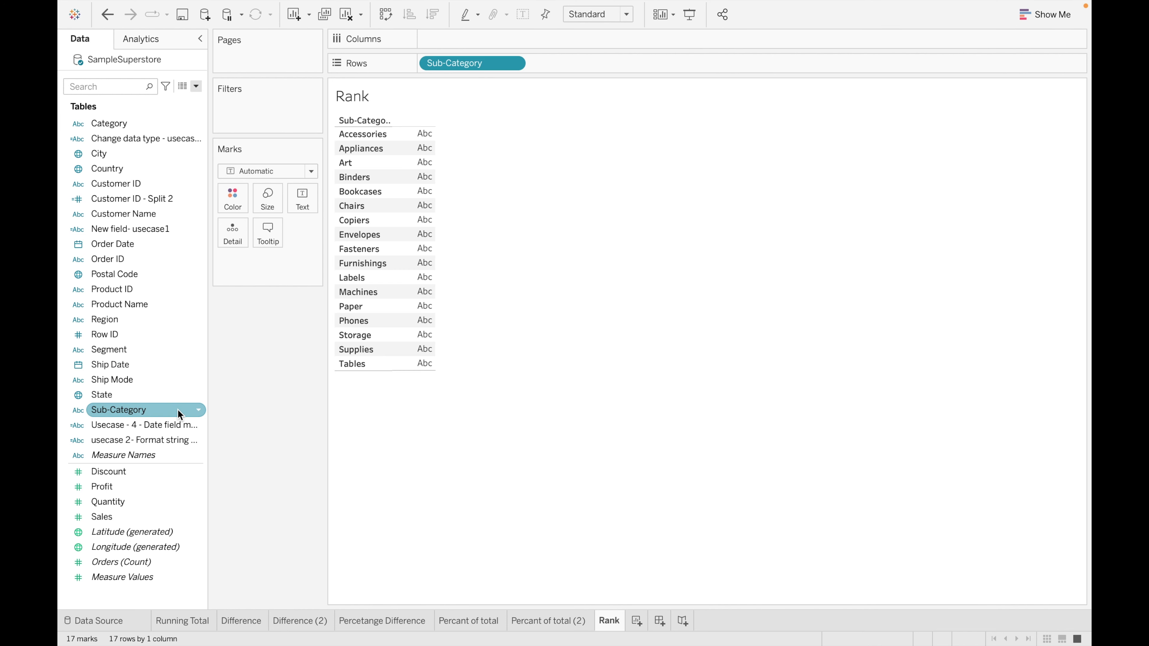
double_click(144, 518)
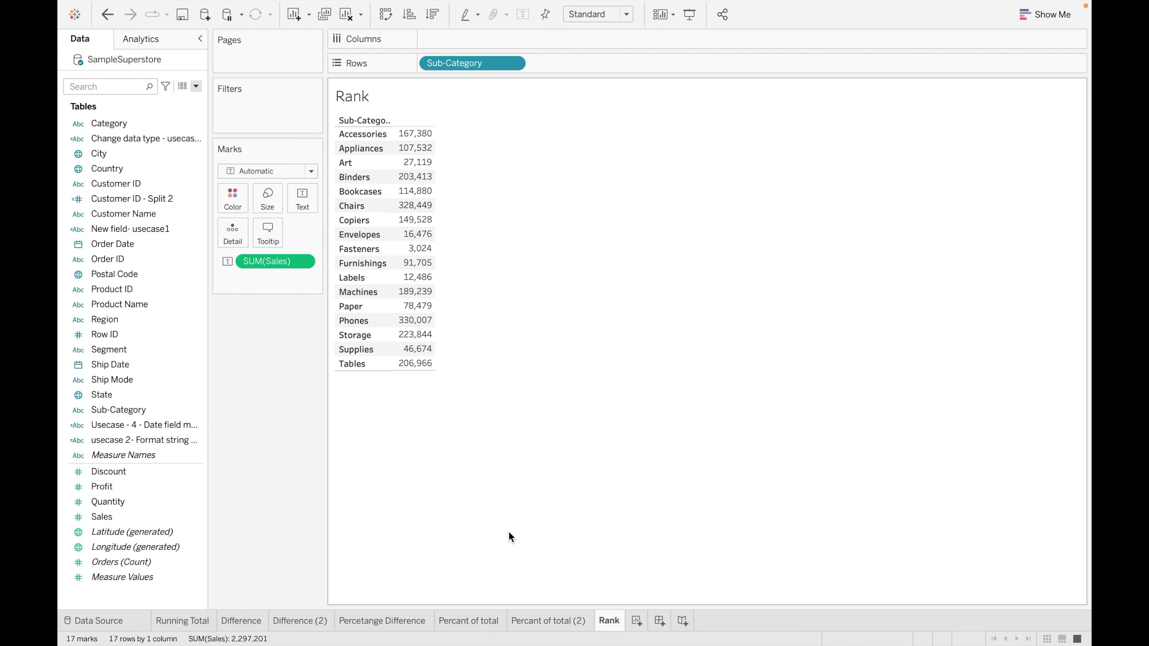
left_click(409, 14)
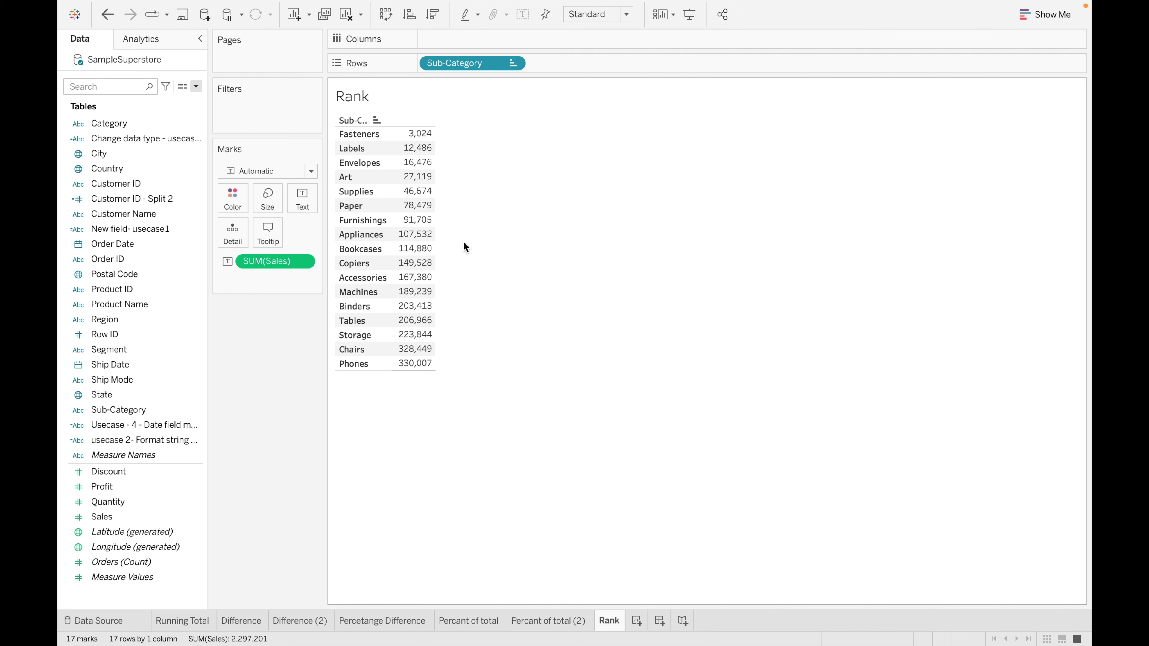
Apply the Rank quick table calculation to Sales and inspect the ranks of the sub-categories.
mouse_move(432, 135)
left_click(303, 262)
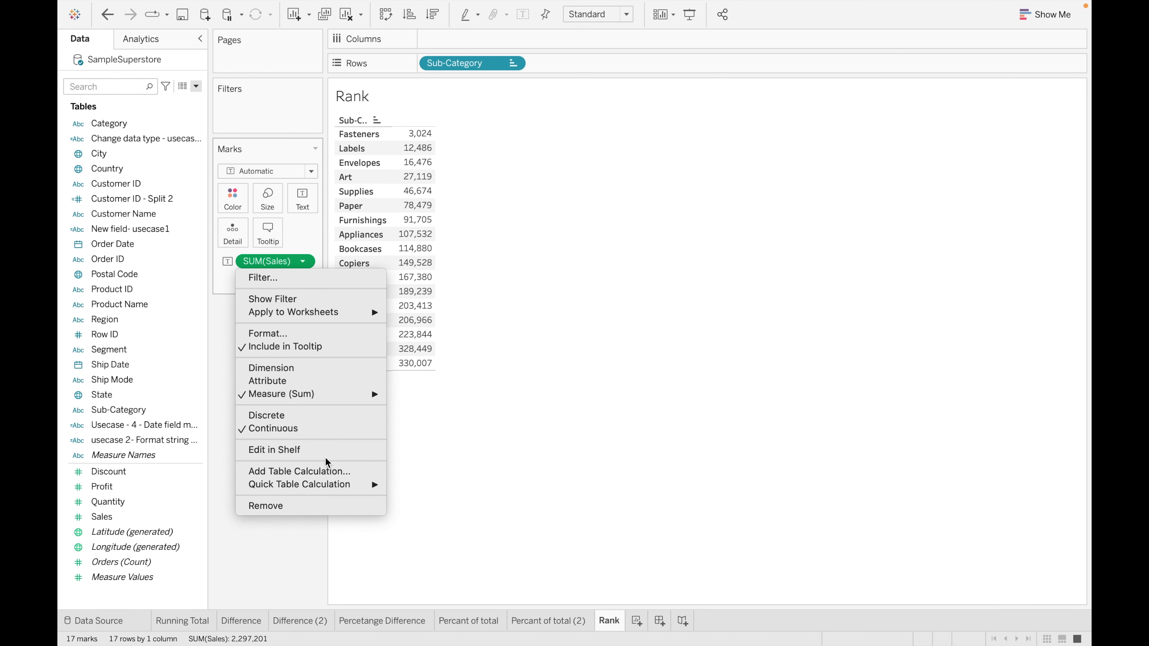
mouse_move(360, 483)
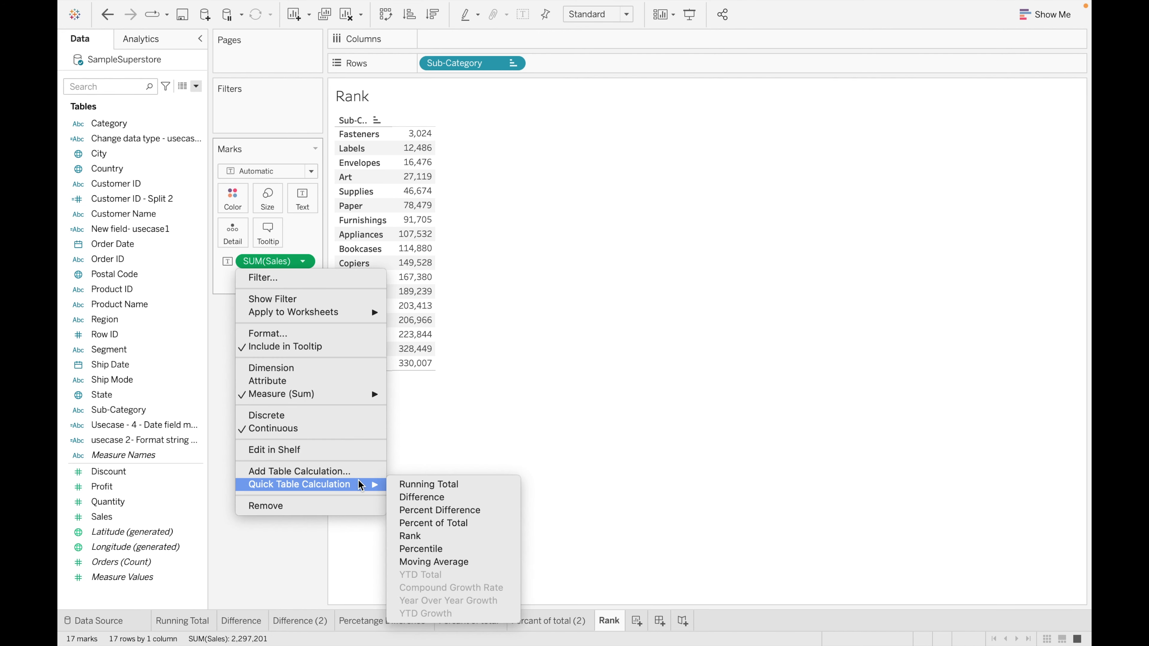
left_click(429, 537)
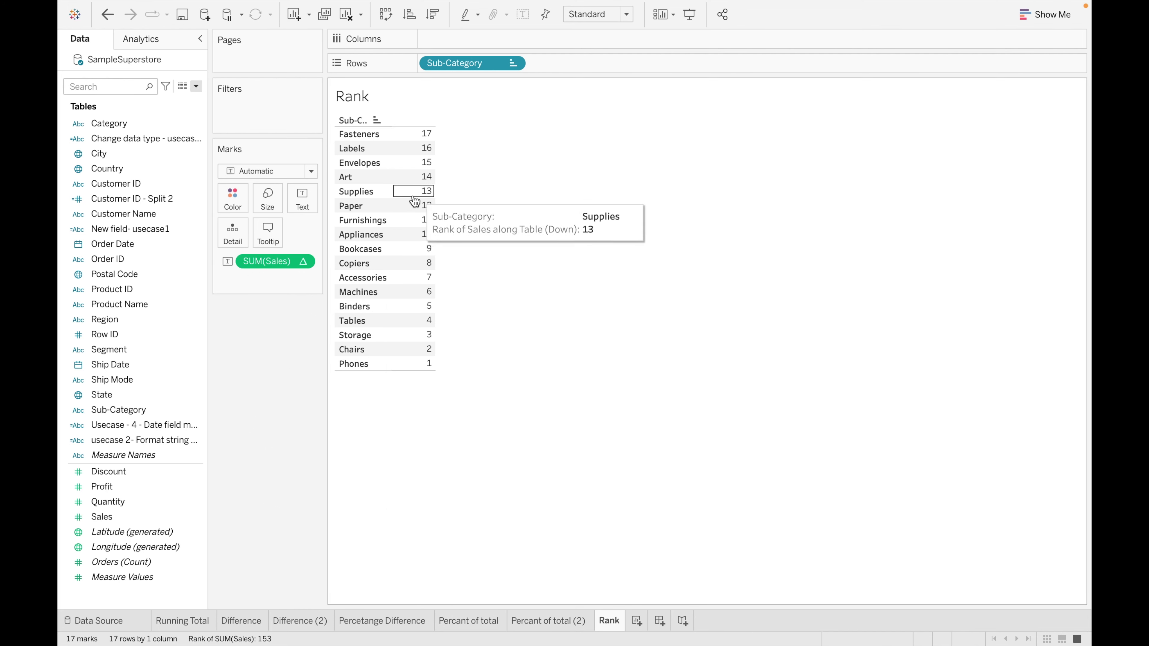
mouse_move(407, 364)
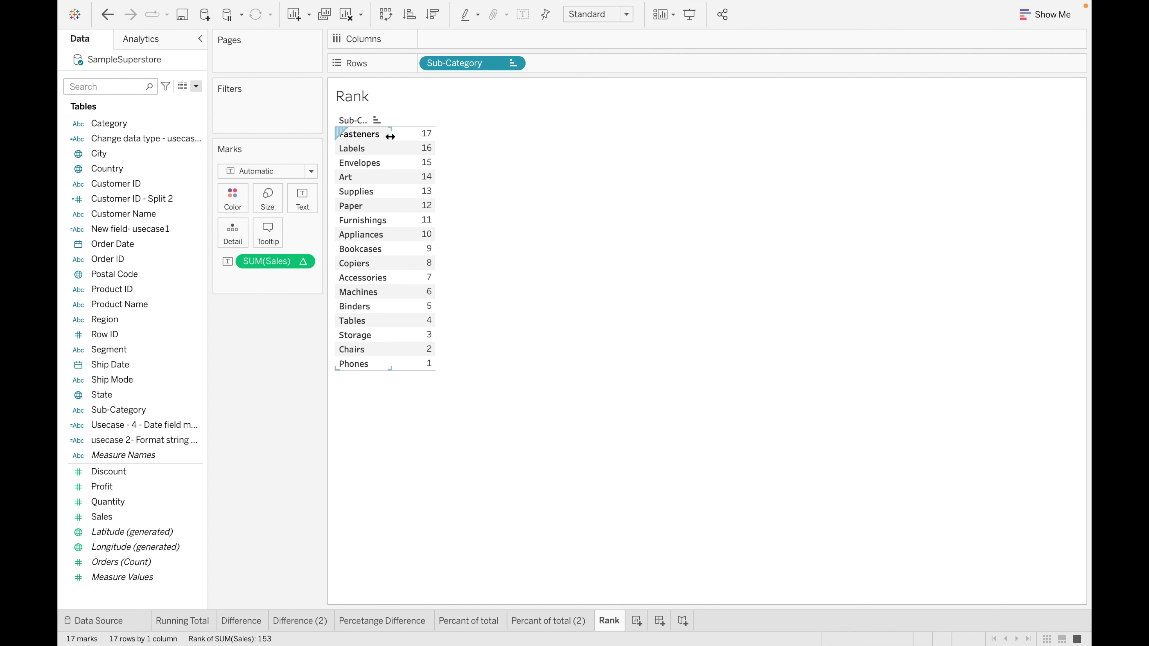
mouse_move(418, 138)
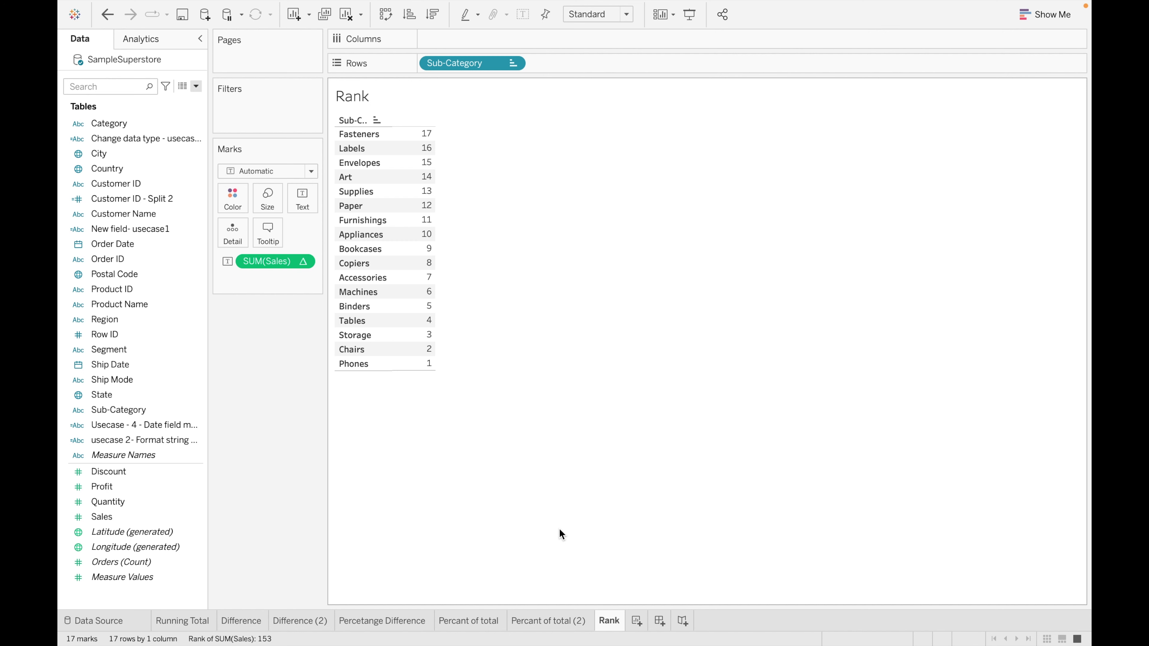
Add a new worksheet and name it "Percentile".
key("ctrl+m")
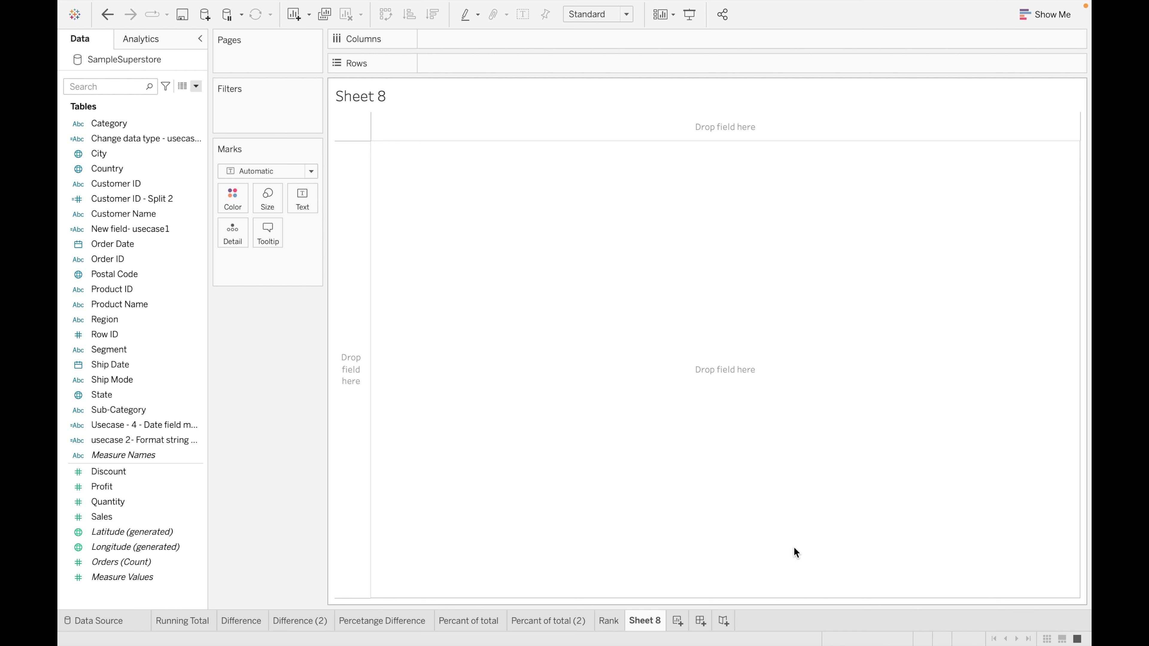
double_click(654, 619)
key("BackSpace")
type("Per")
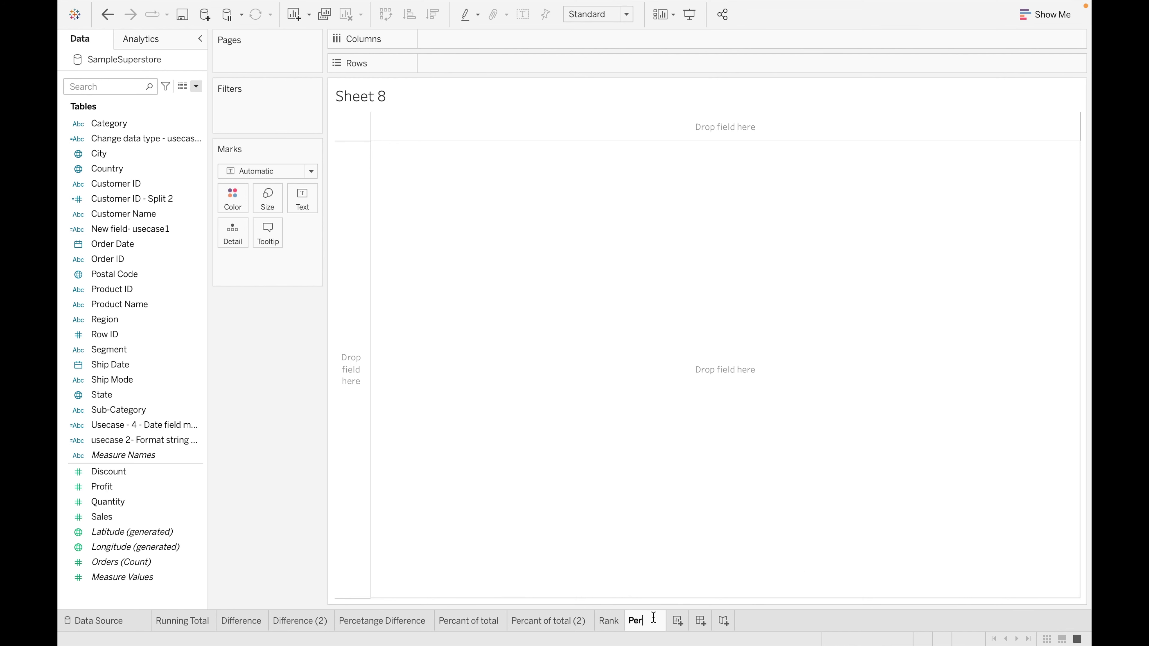
type("centile")
key("Return")
Build a table of summed Sales by Sub-Category in the Percentile worksheet, sorted descending by Sales.
left_click(158, 411)
double_click(158, 410)
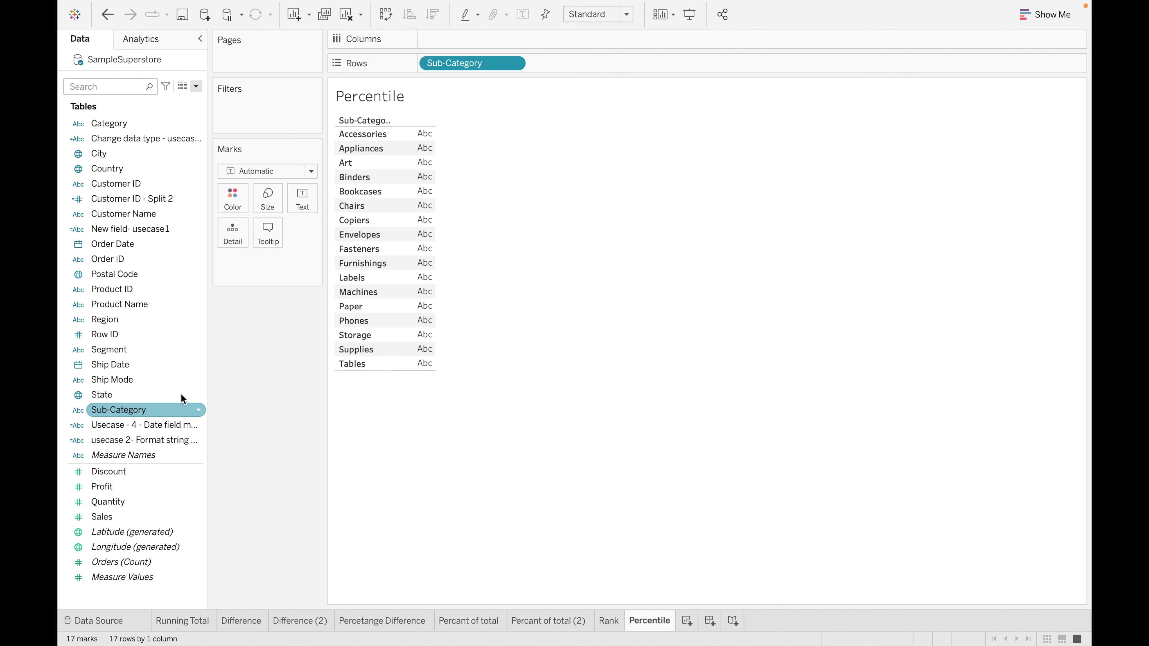
left_click(140, 520)
double_click(143, 520)
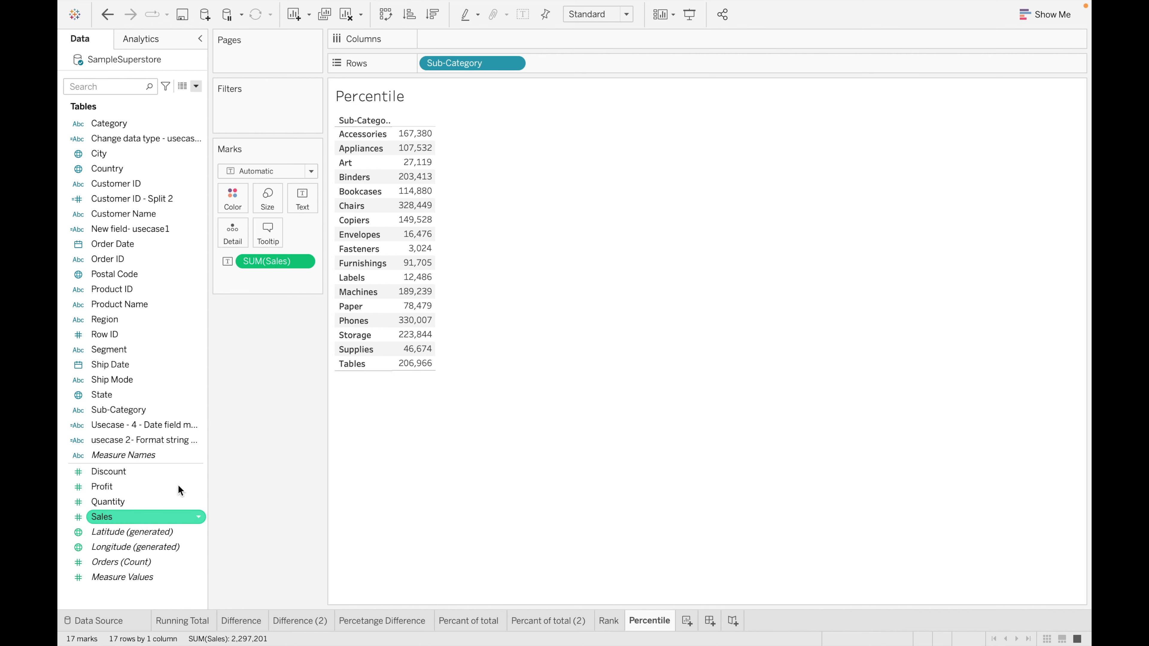
left_click(433, 17)
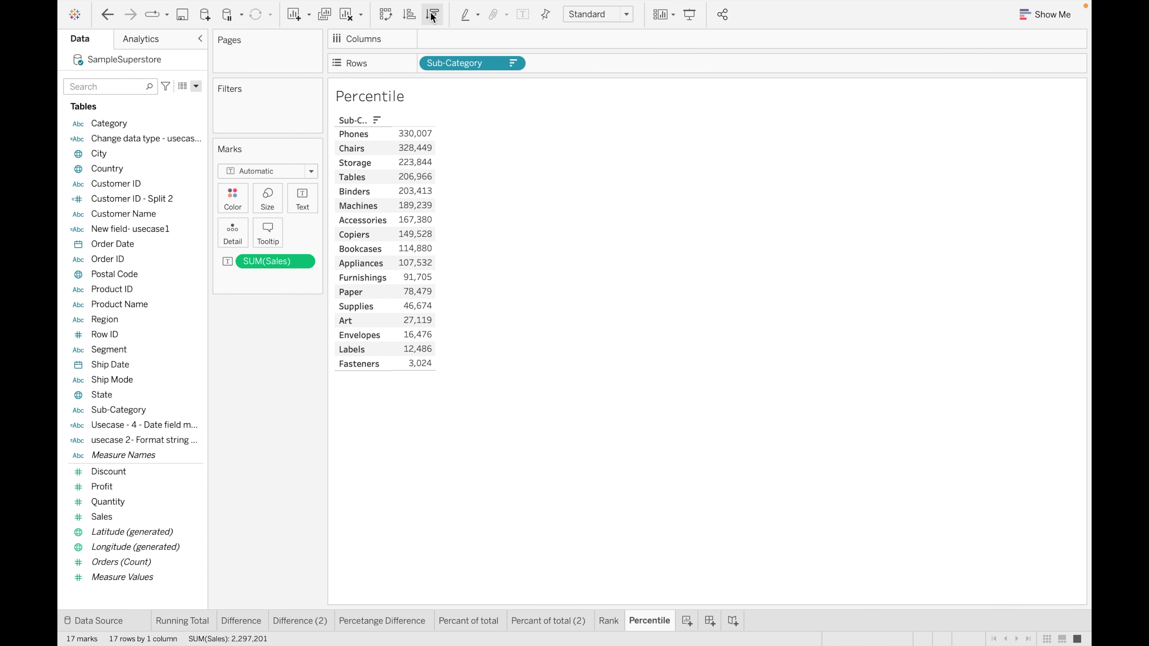
Apply the Percentile quick table calculation to Sales in the sub-category table.
left_click(303, 261)
mouse_move(333, 486)
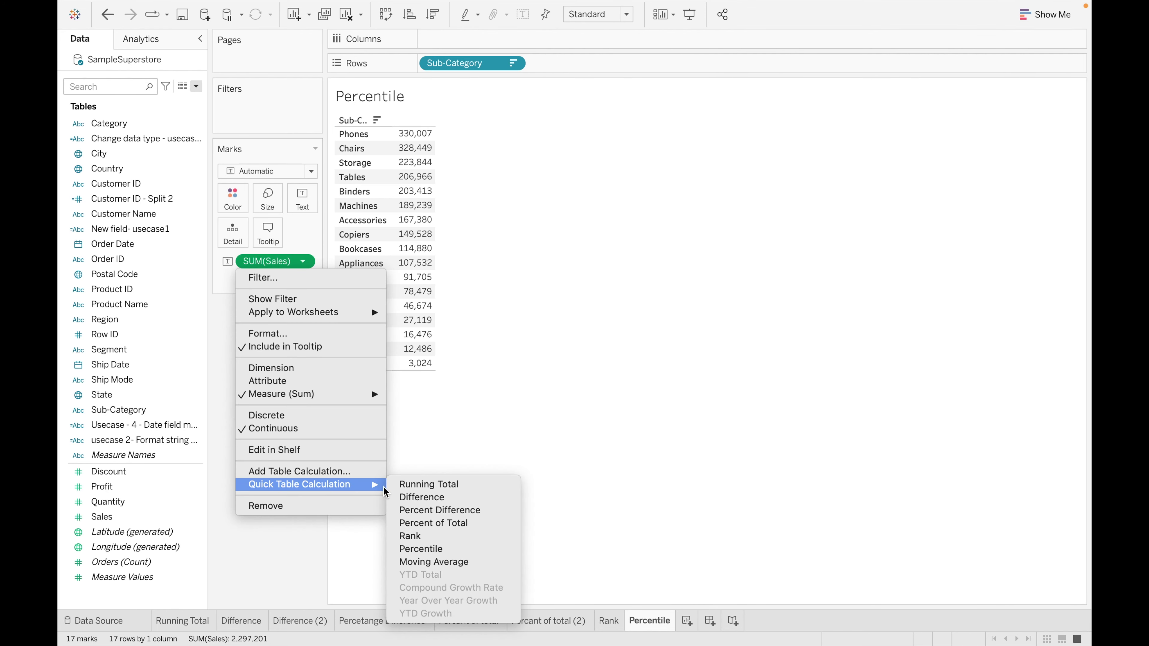
left_click(428, 548)
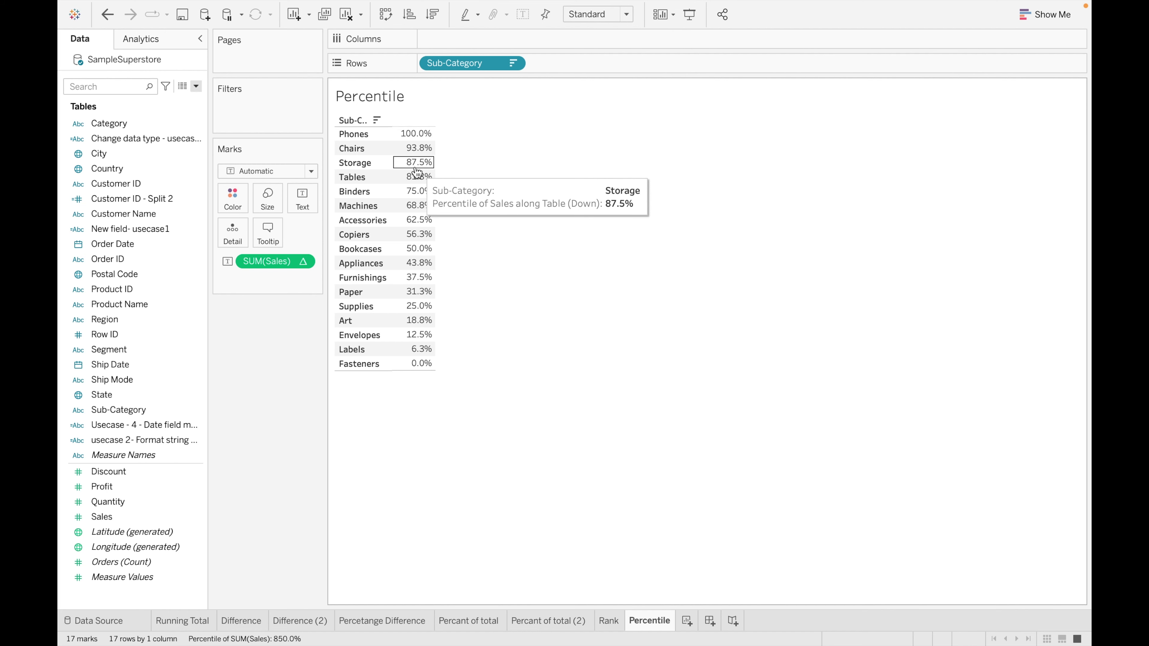
key("ctrl+Right")
key("ctrl+Left")
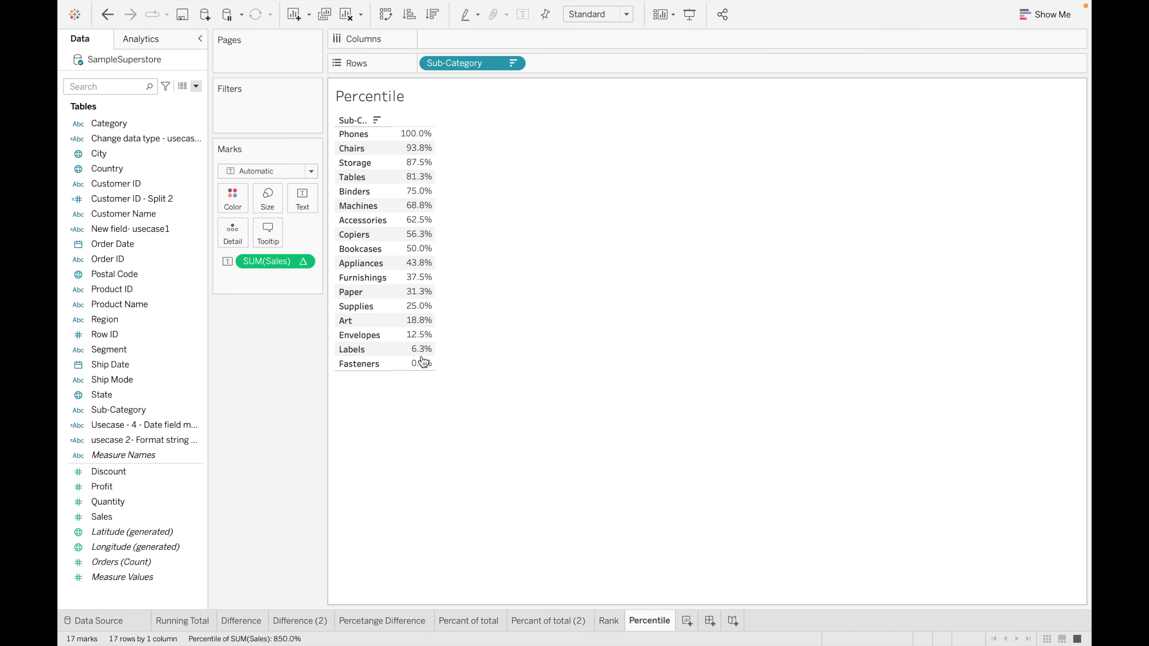
Add a new worksheet and name it "Moving Average".
left_click(687, 621)
double_click(689, 625)
type("Moving")
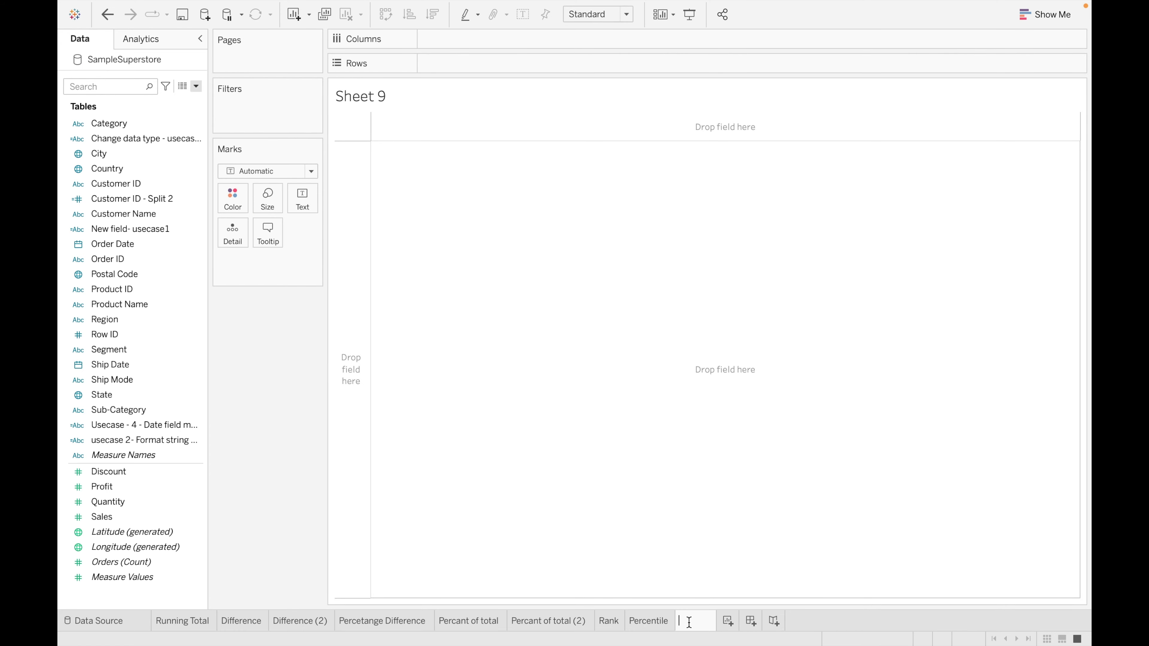
key("BackSpace")
key("BackSpace")
key("BackSpace")
type("ng Average")
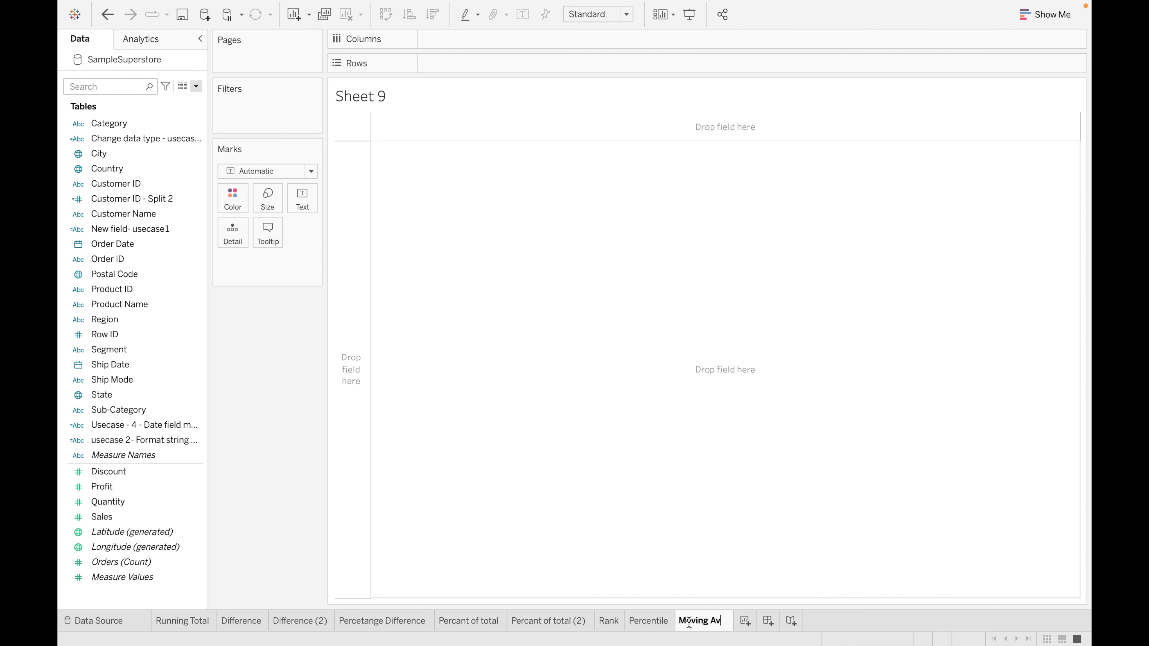
left_click(413, 187)
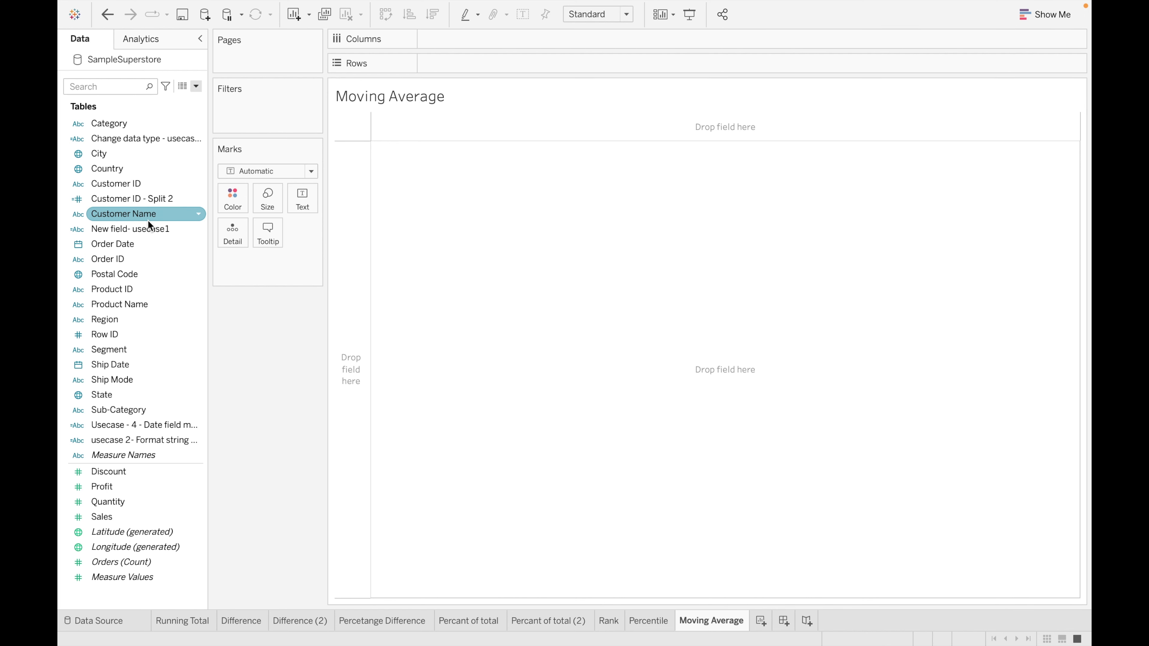
Build a table of summed Sales with Order Date years as columns and Order Date quarters as rows.
double_click(140, 245)
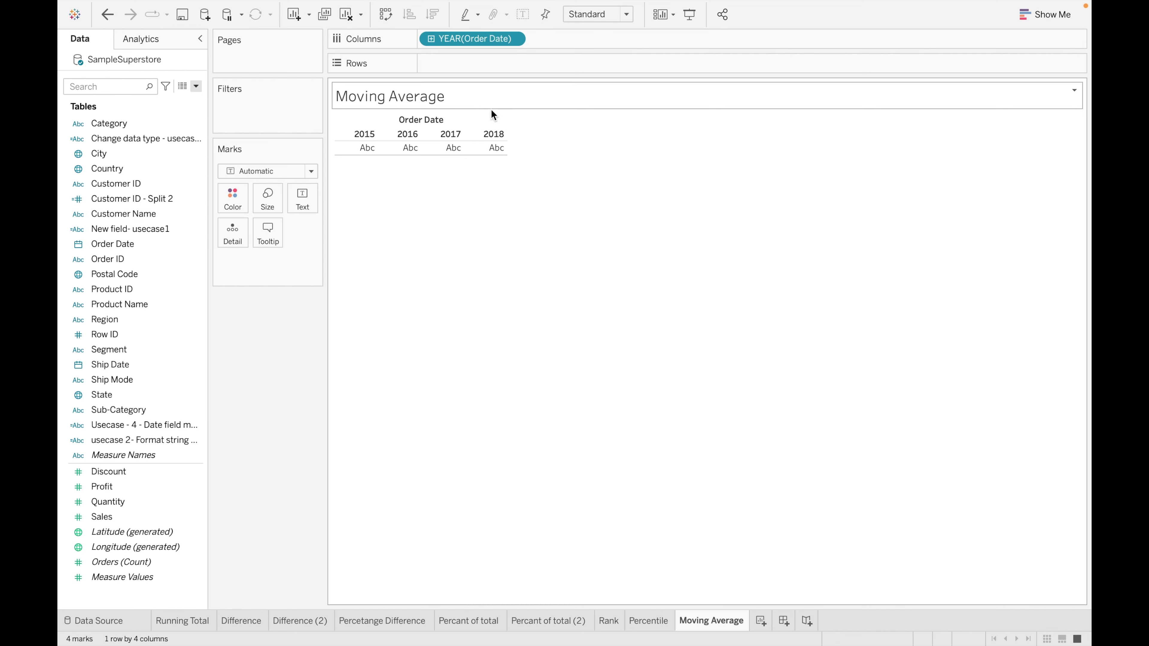
left_click(431, 38)
left_click_drag(548, 36, 508, 64)
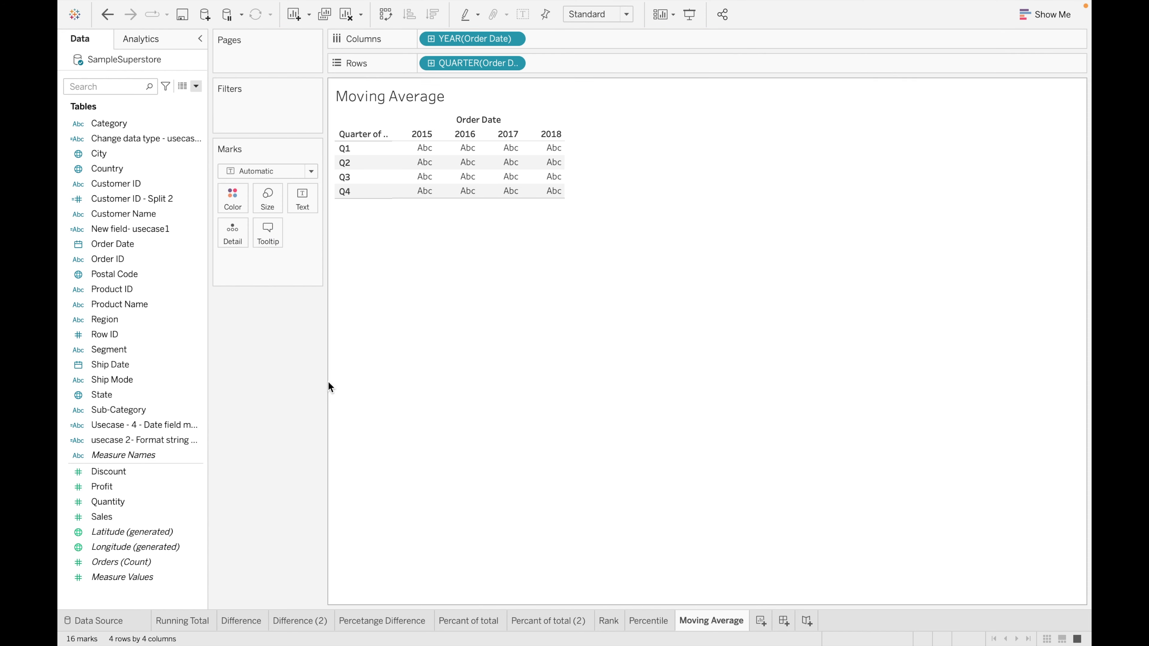
double_click(129, 516)
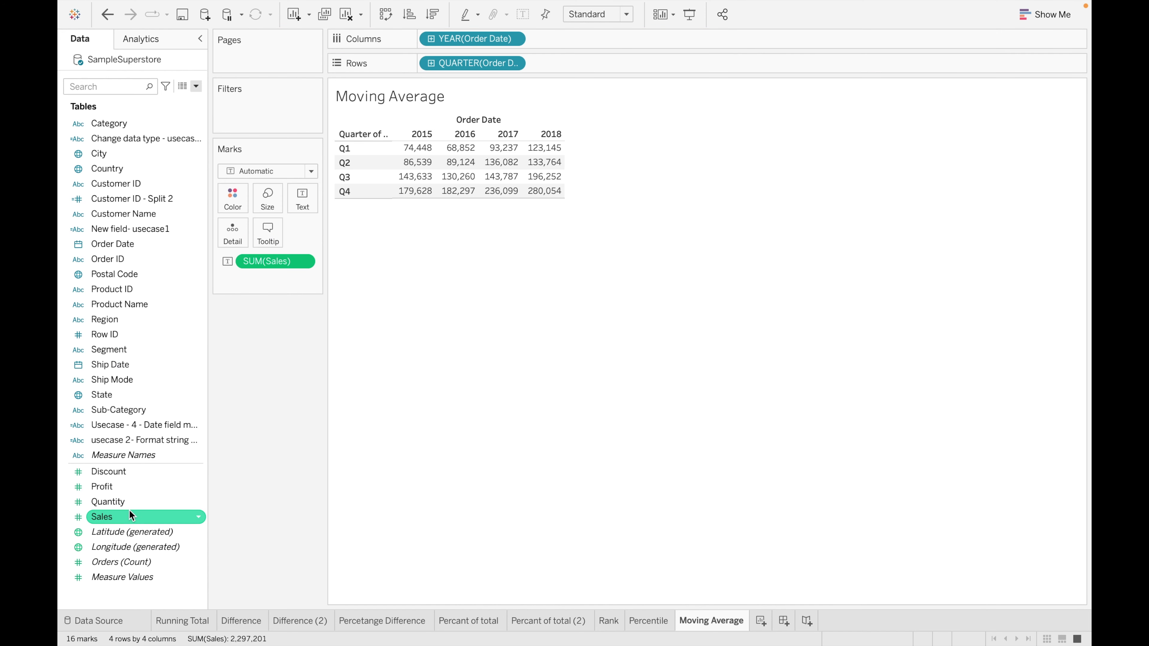
Apply the Moving Average quick table calculation to Sales in the yearly and quarterly table.
left_click(303, 262)
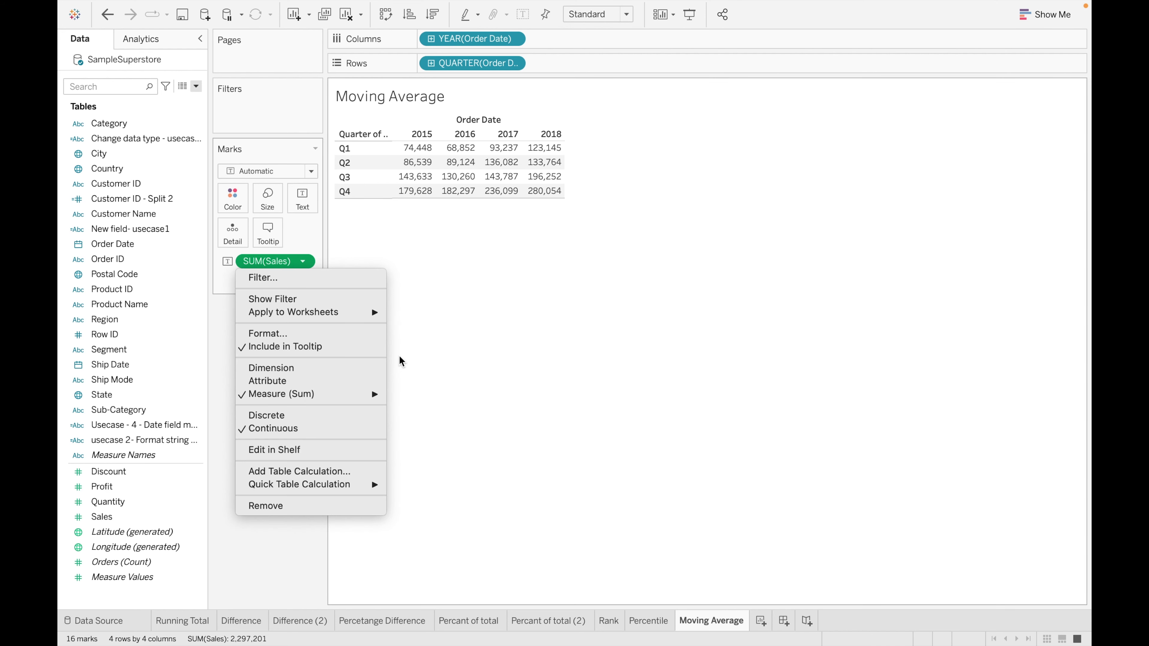
mouse_move(371, 484)
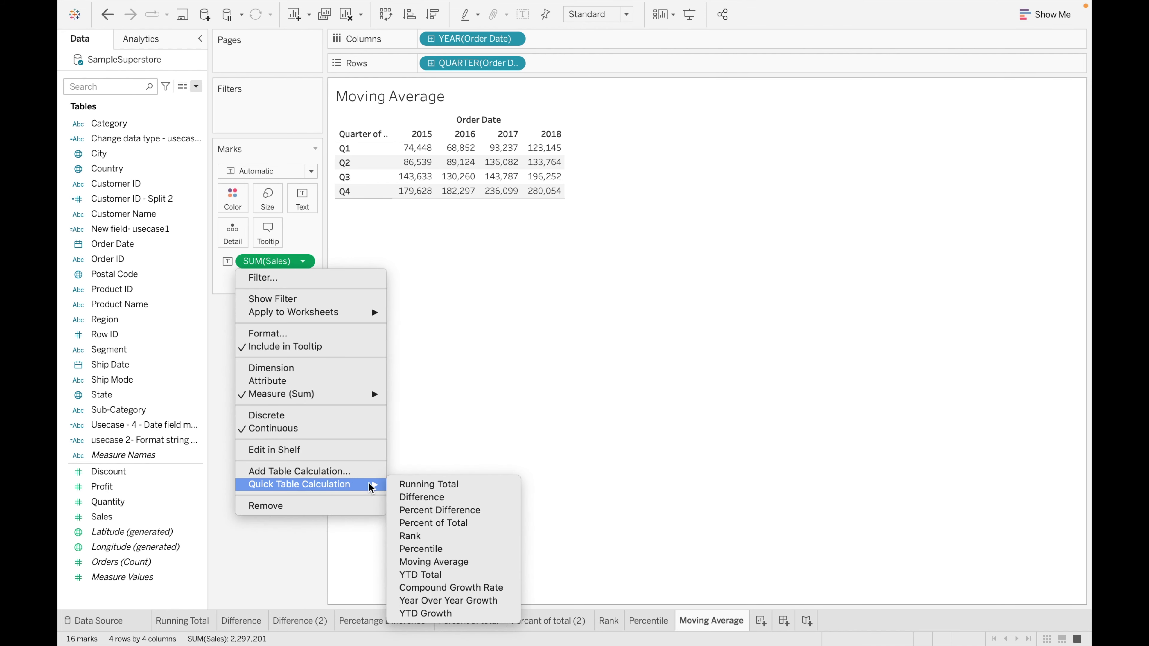
left_click(434, 562)
mouse_move(420, 151)
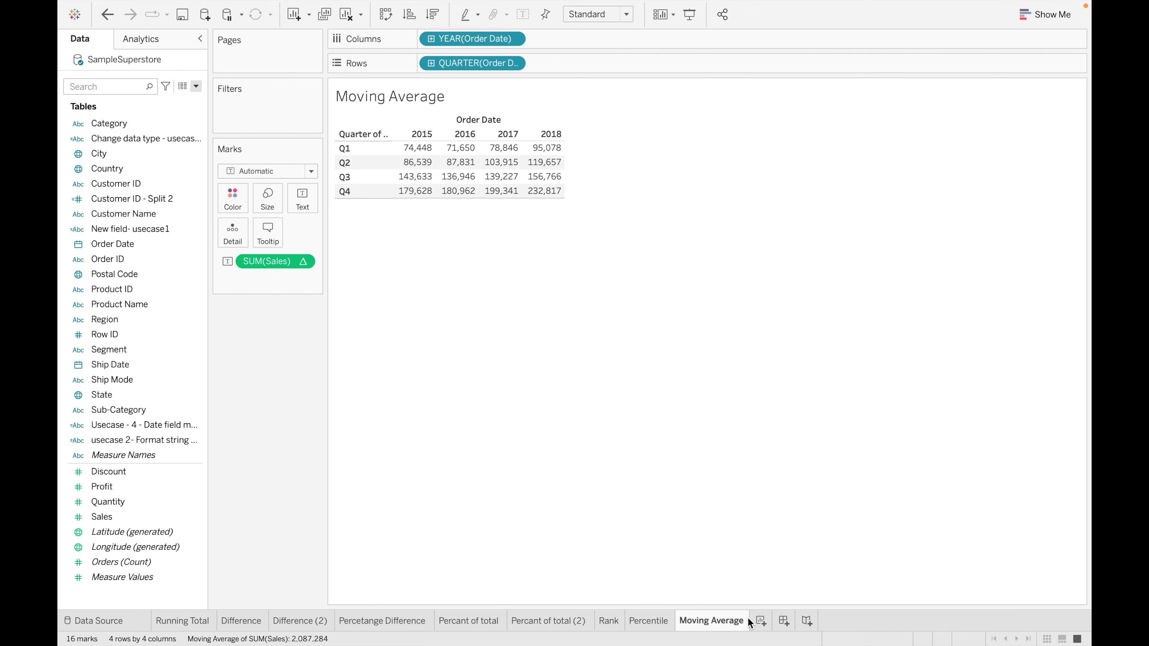
Add a new worksheet with a table of summed Sales, using Order Date years as columns and quarters as rows.
left_click(761, 621)
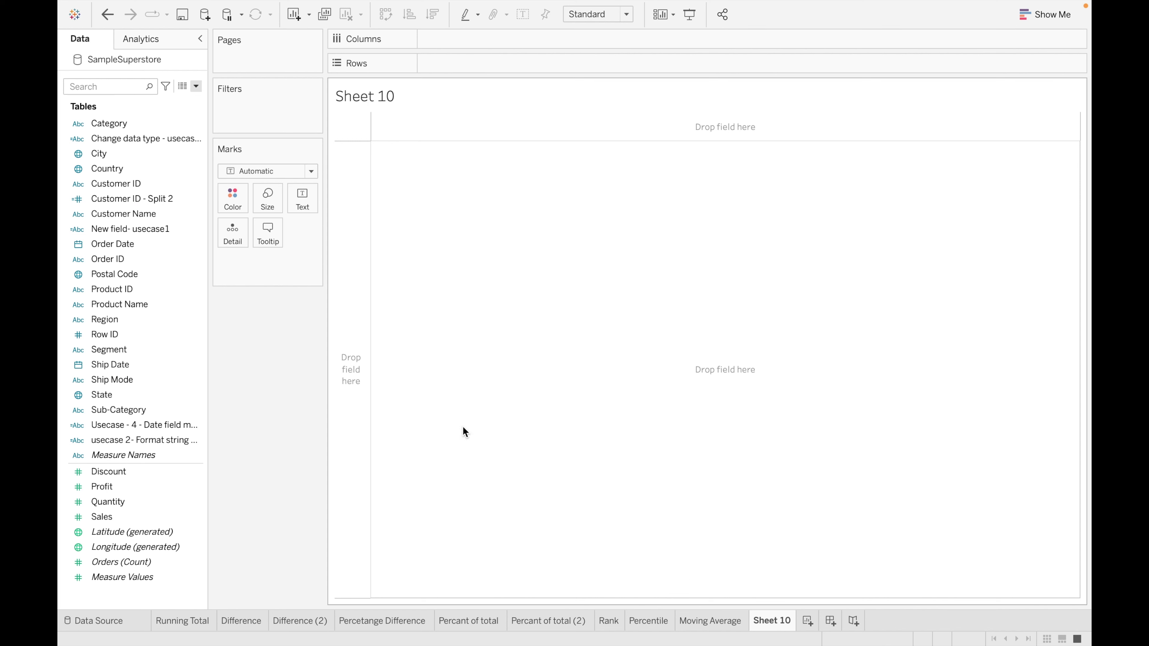
double_click(147, 244)
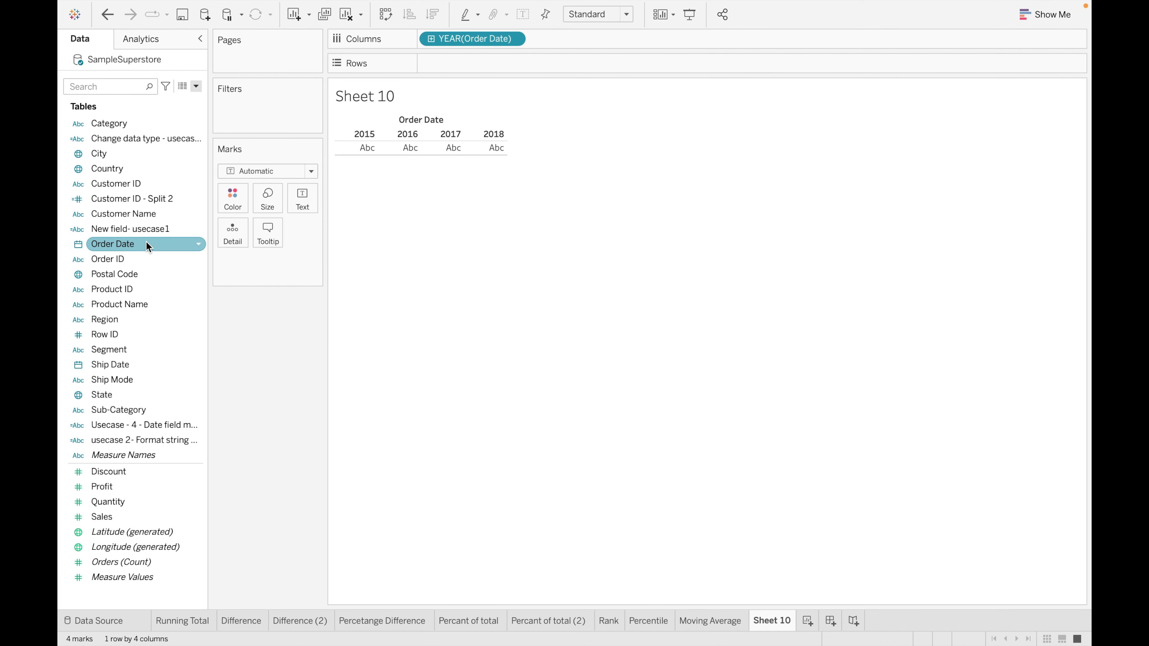
left_click(433, 39)
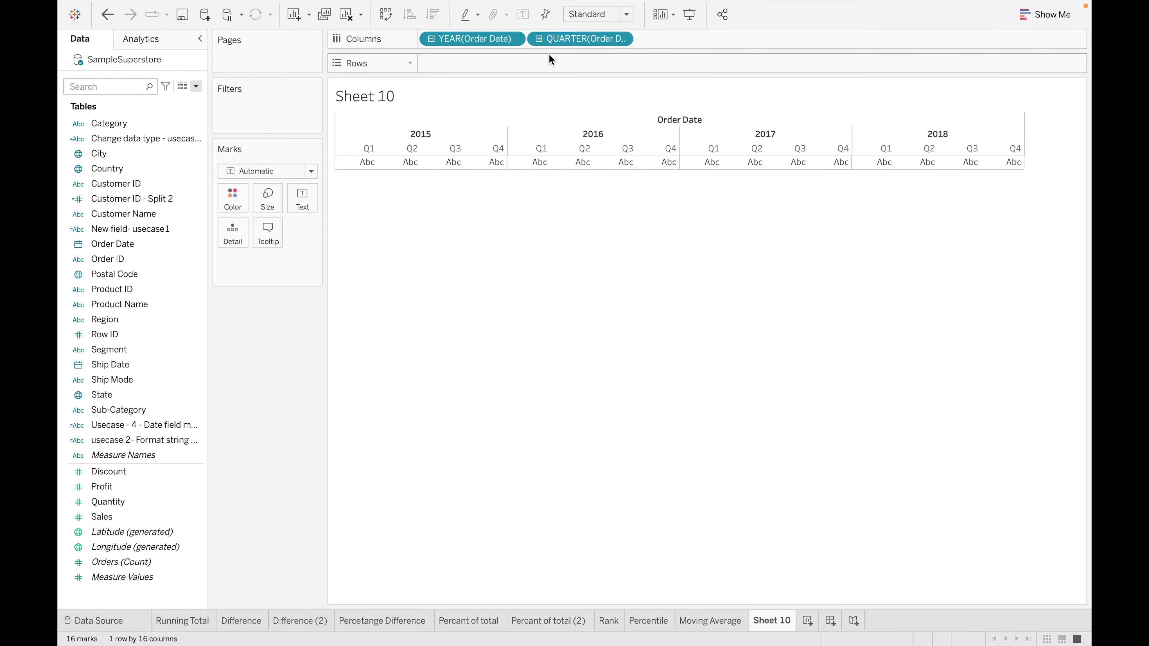
left_click_drag(564, 39, 512, 61)
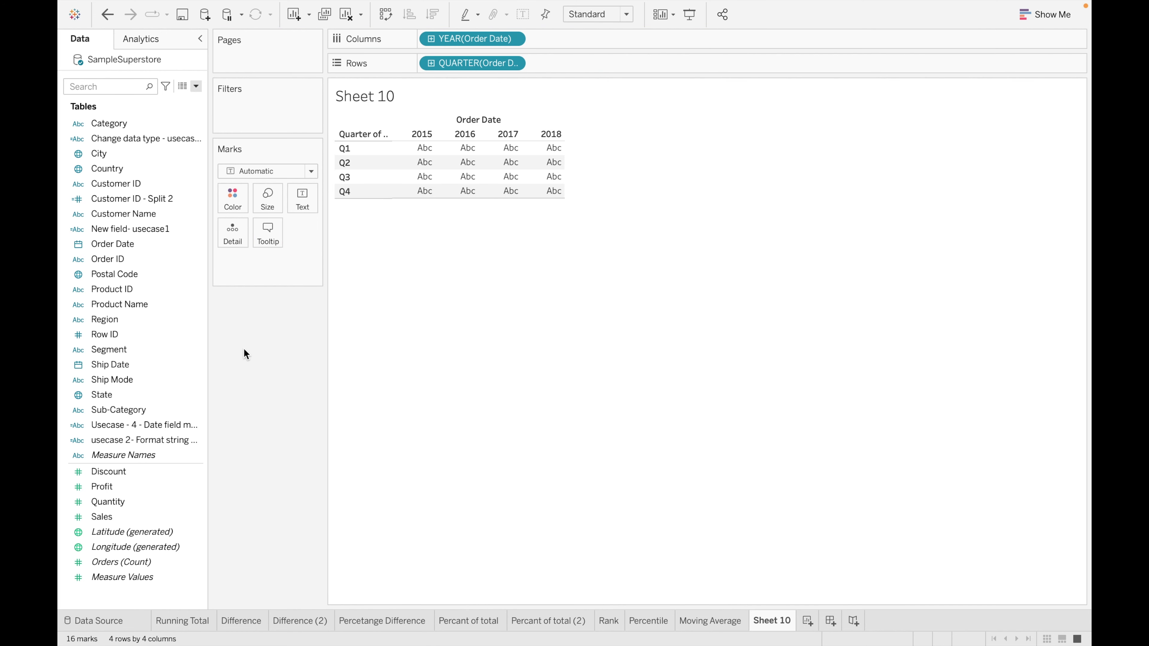
double_click(133, 519)
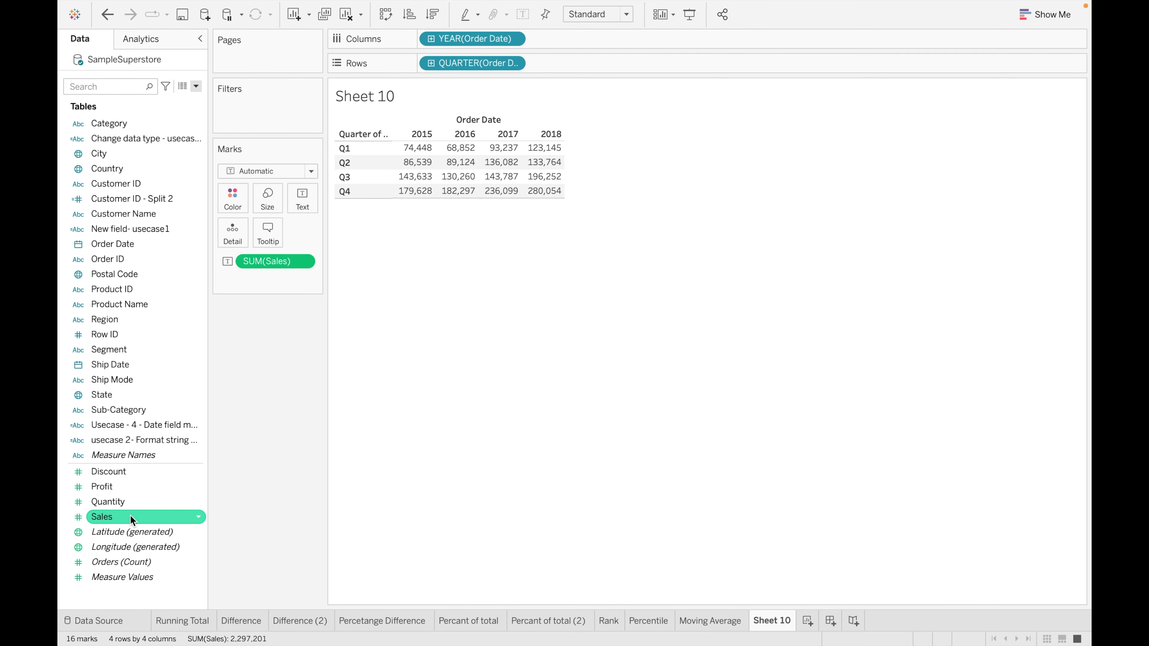
Apply the YTD Total quick table calculation to Sales in the yearly and quarterly table.
left_click(302, 262)
mouse_move(367, 488)
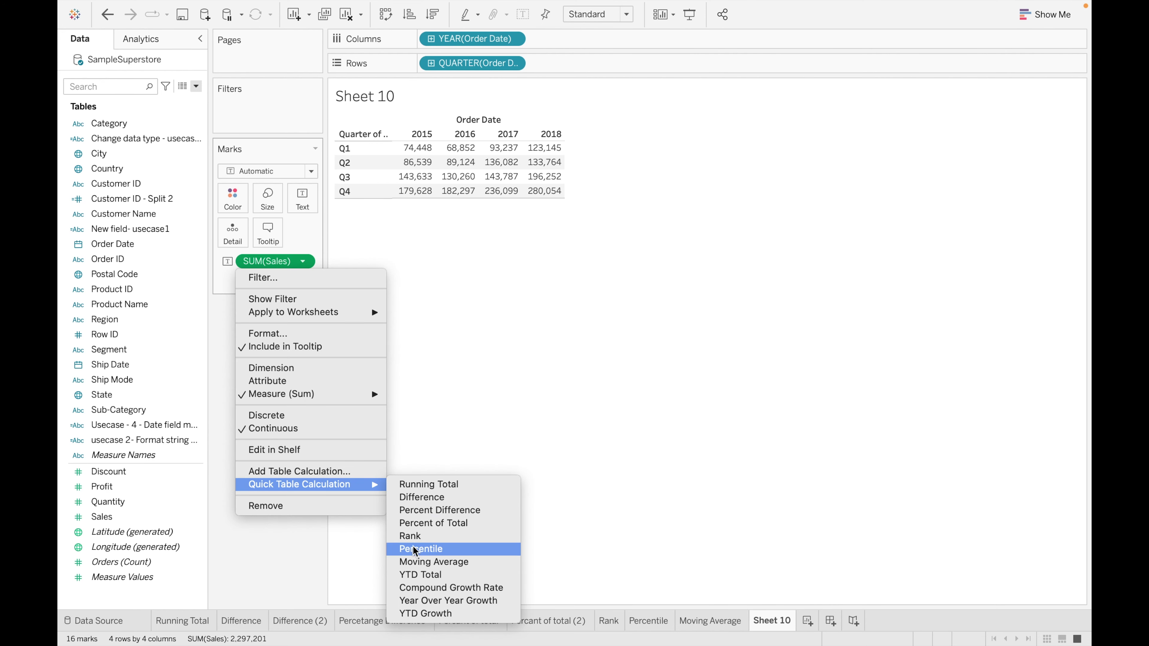
left_click(424, 575)
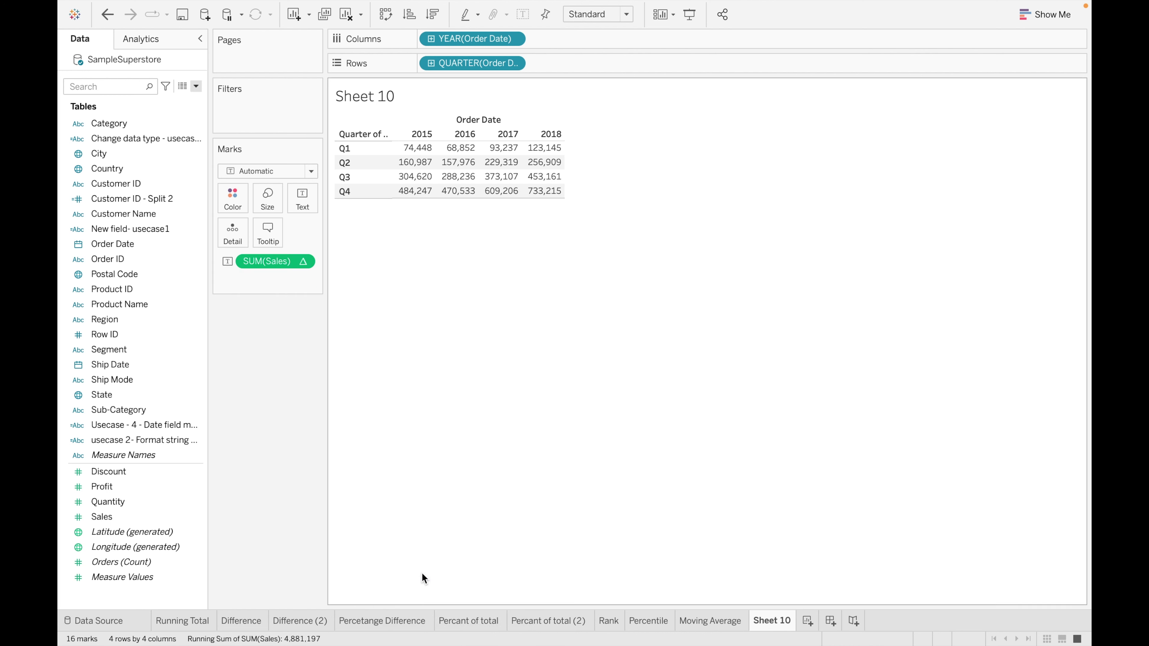
Rename the current worksheet as "YTD Total".
double_click(782, 619)
key("BackSpace")
type("Y")
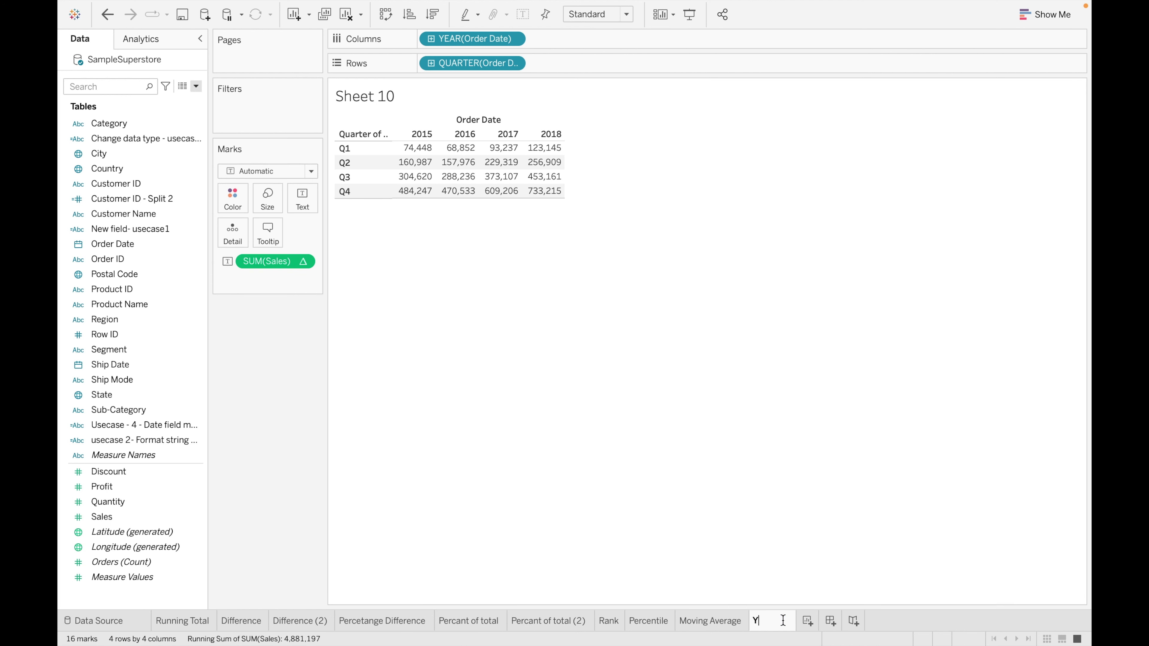
type("TD Total")
key("Return")
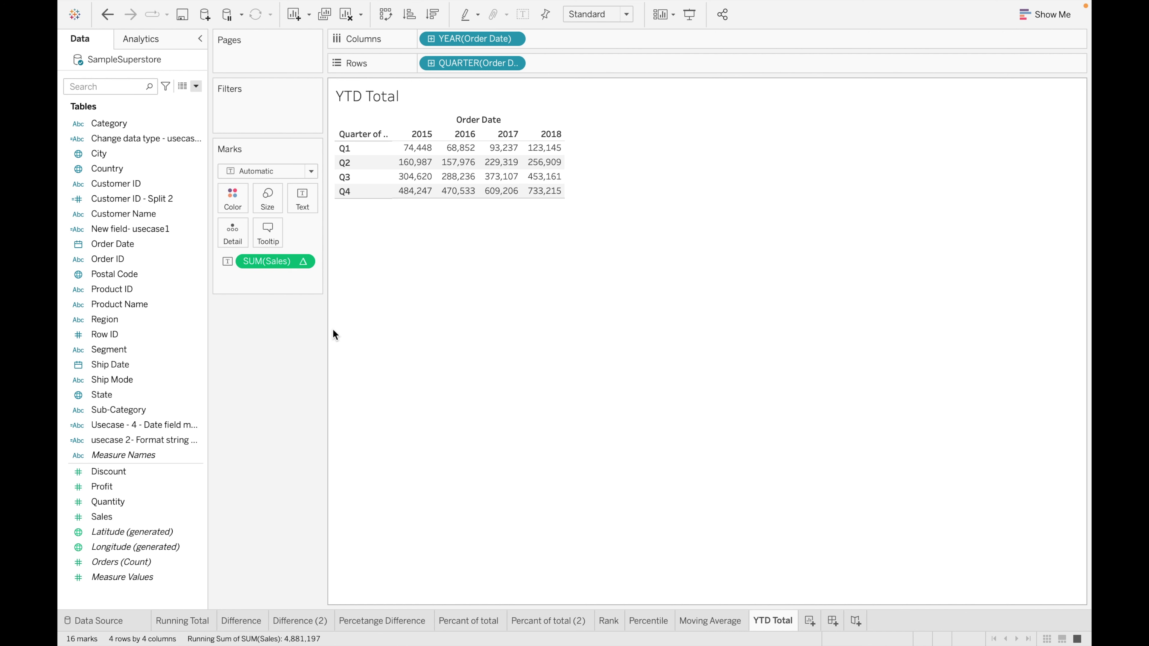
Set the YTD Total calculation on Sales to compute using Table (across).
left_click(303, 261)
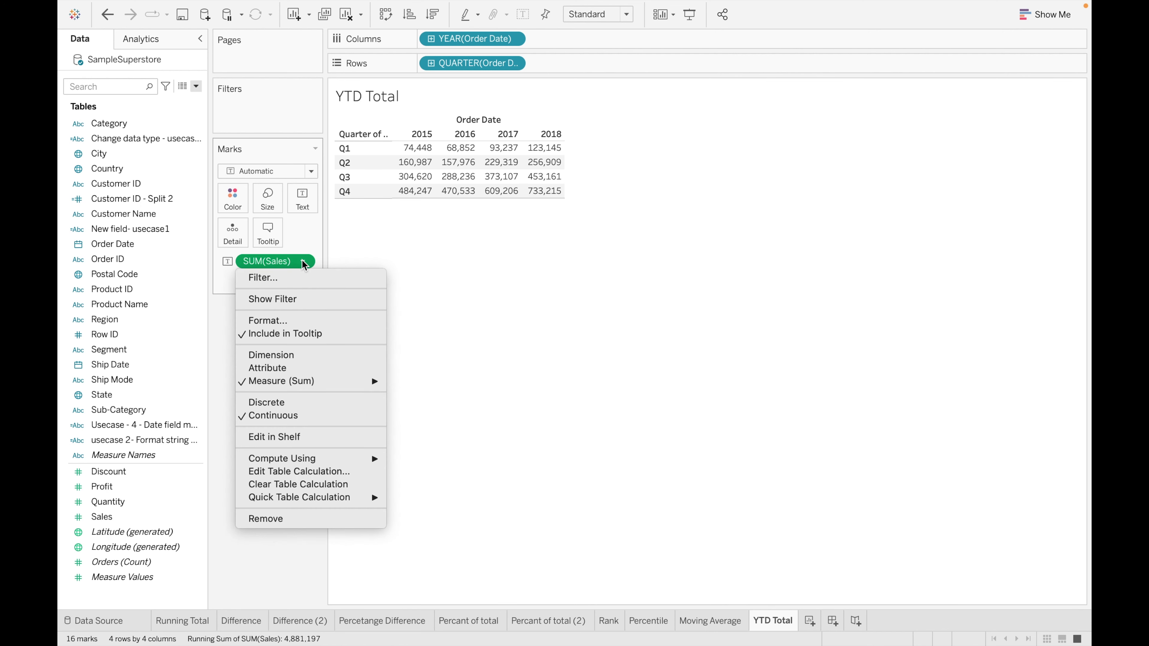
mouse_move(379, 459)
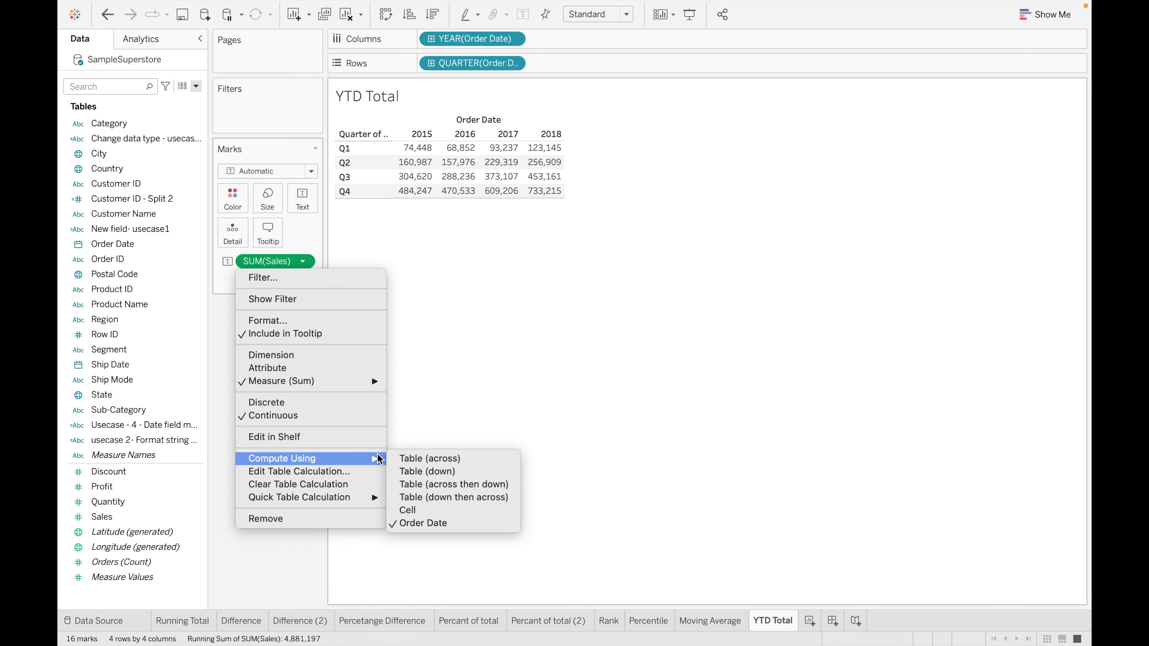
left_click(427, 460)
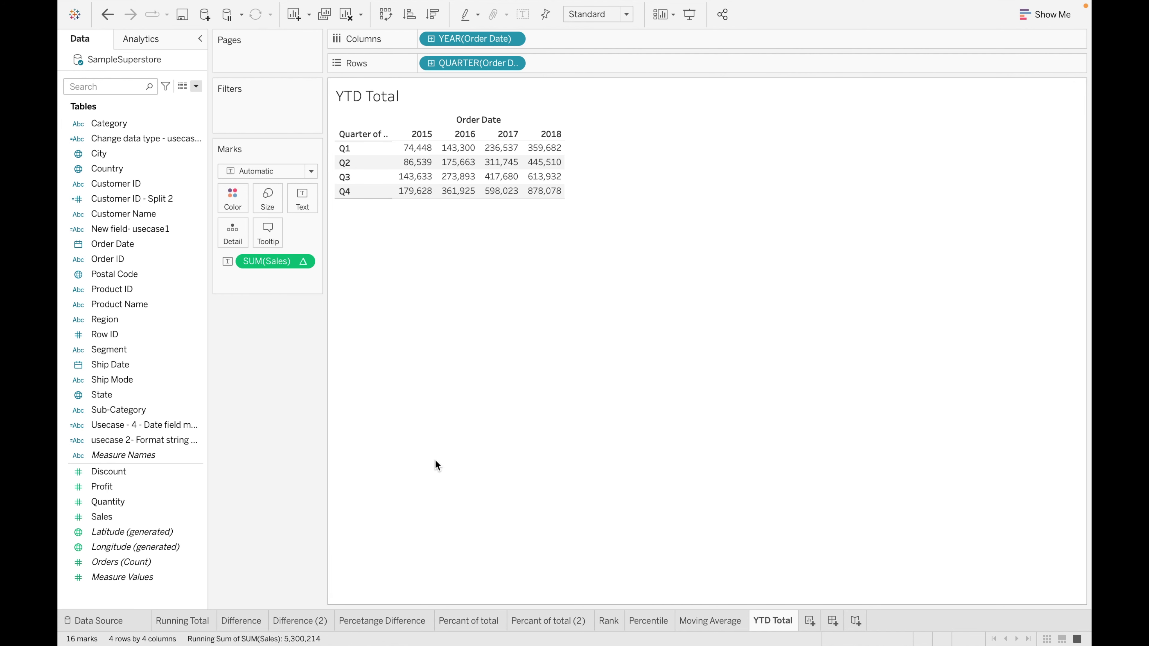
mouse_move(415, 151)
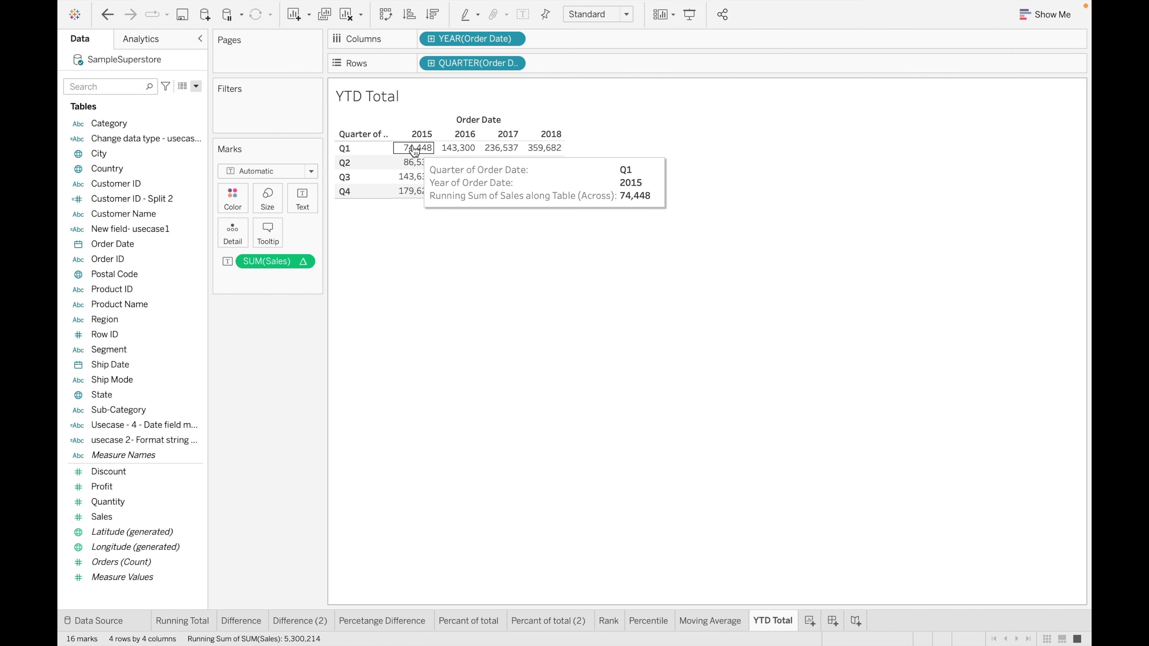
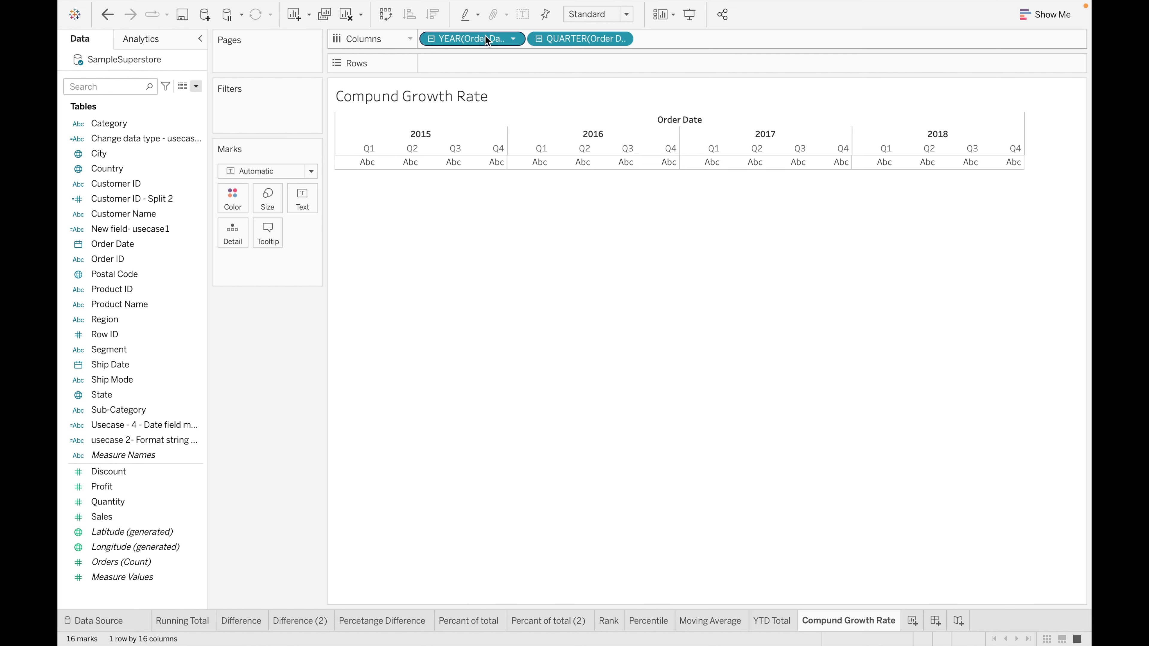
Complete the table with Order Date years as columns, months as rows without the quarter level, and summed Profit as values.
left_click(538, 38)
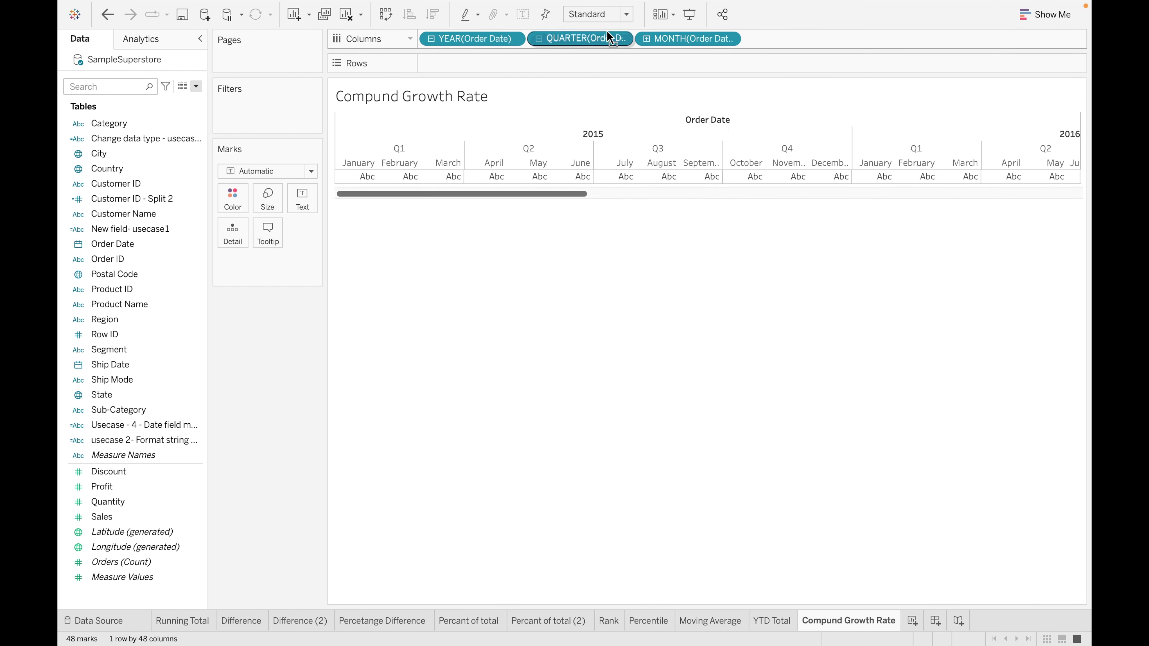
left_click_drag(602, 40, 667, 108)
left_click_drag(593, 36, 527, 65)
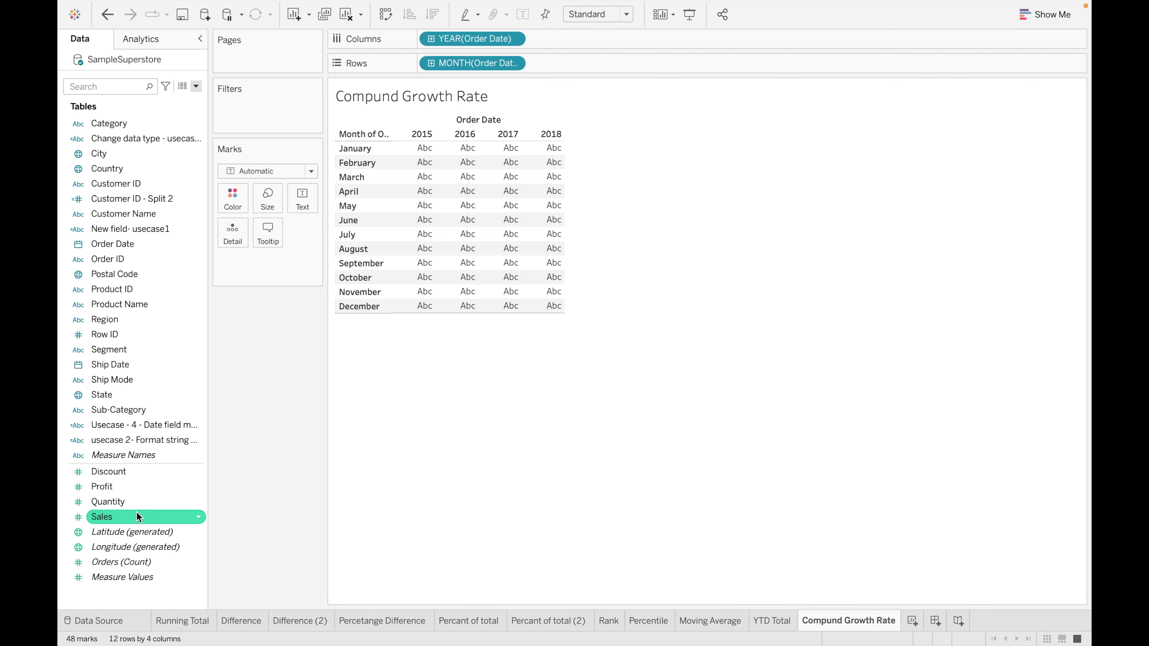
double_click(135, 490)
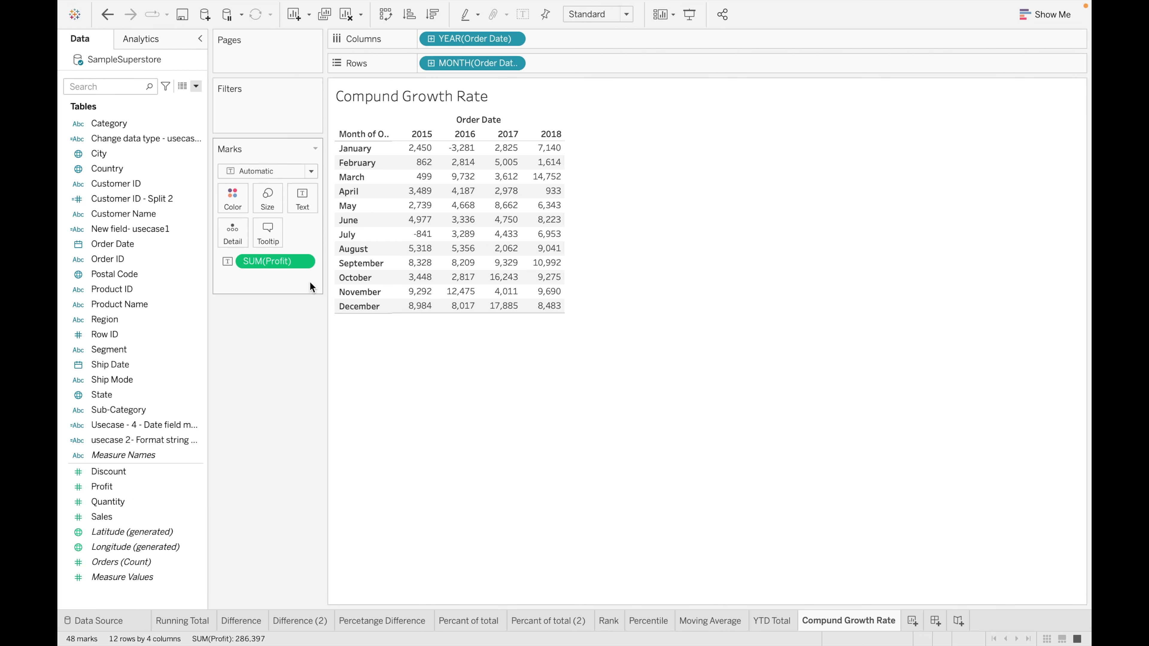
Apply the Compound Growth Rate quick table calculation to Profit in the yearly and monthly table.
left_click(304, 262)
mouse_move(370, 486)
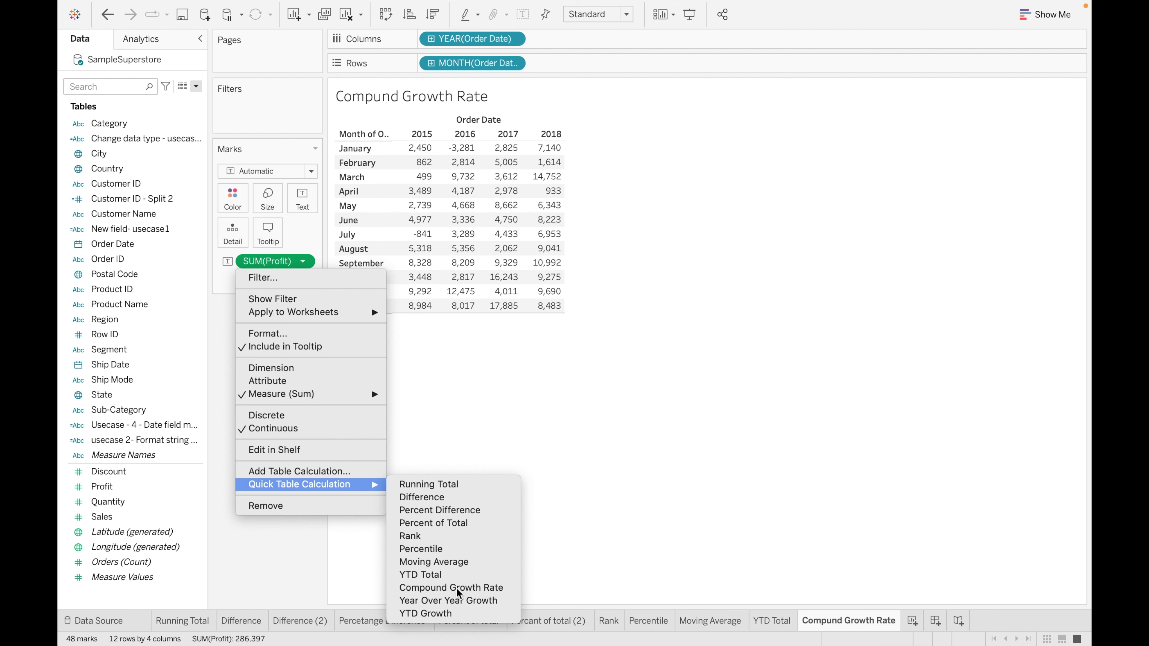
left_click(452, 587)
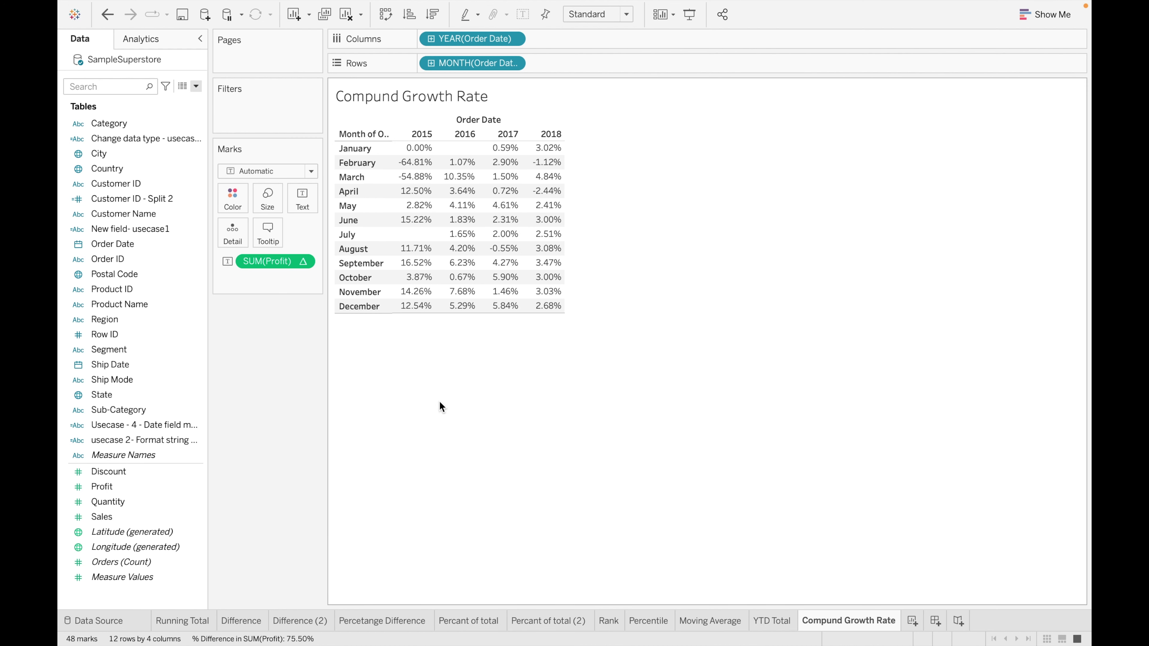
Set the compound growth calculation on Profit to compute using Table (across).
left_click(307, 264)
mouse_move(368, 460)
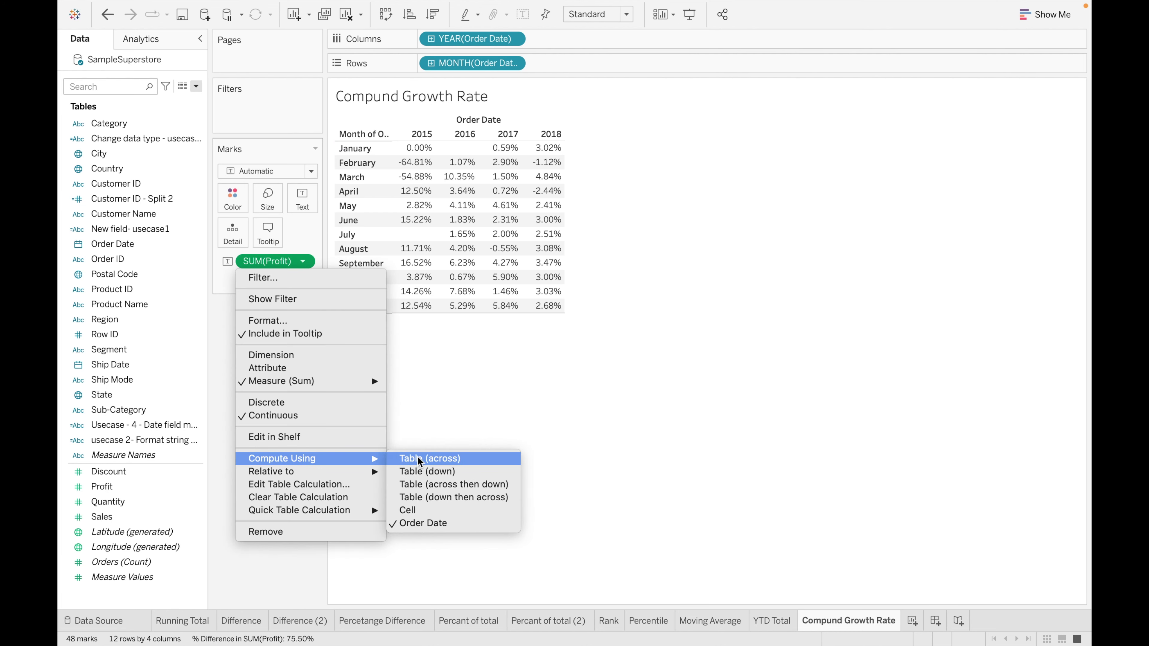
left_click(426, 459)
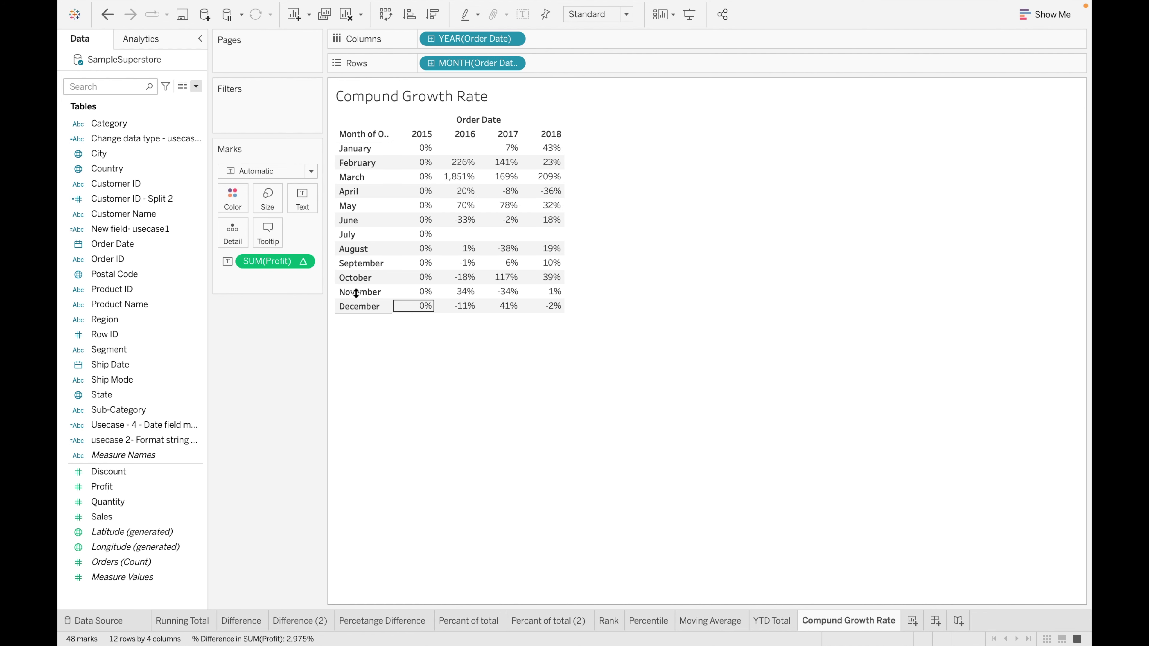
Clear the table calculation on Profit and reapply the Compound Growth Rate quick table calculation.
left_click(302, 261)
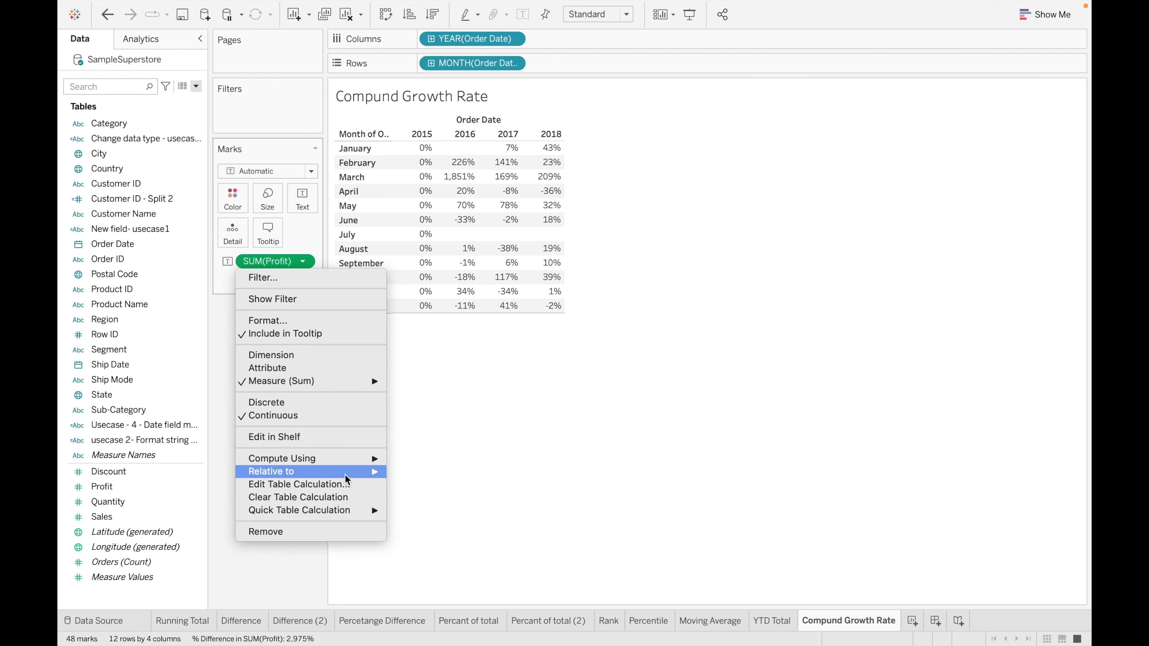
left_click(342, 500)
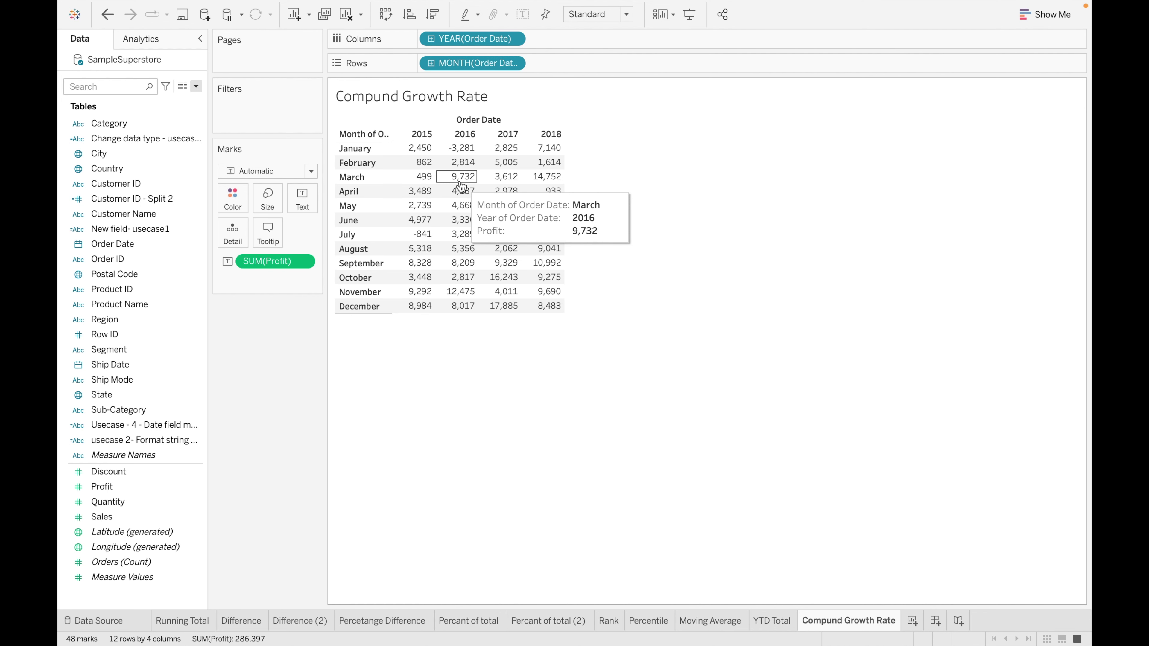
left_click(303, 264)
mouse_move(362, 484)
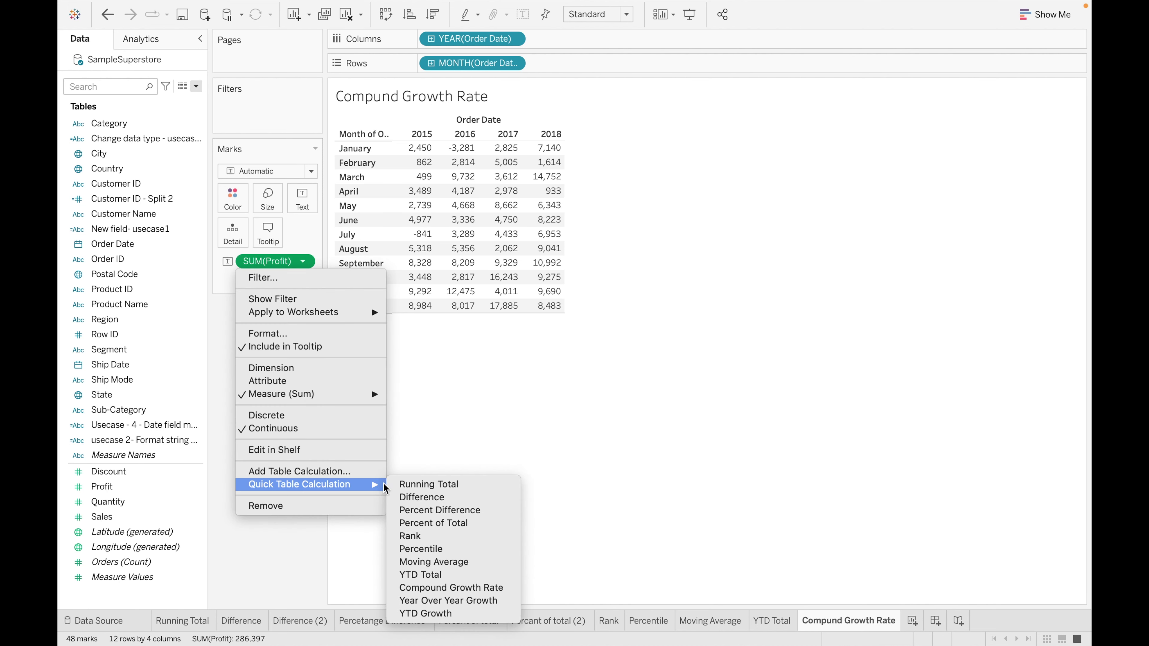
left_click(458, 592)
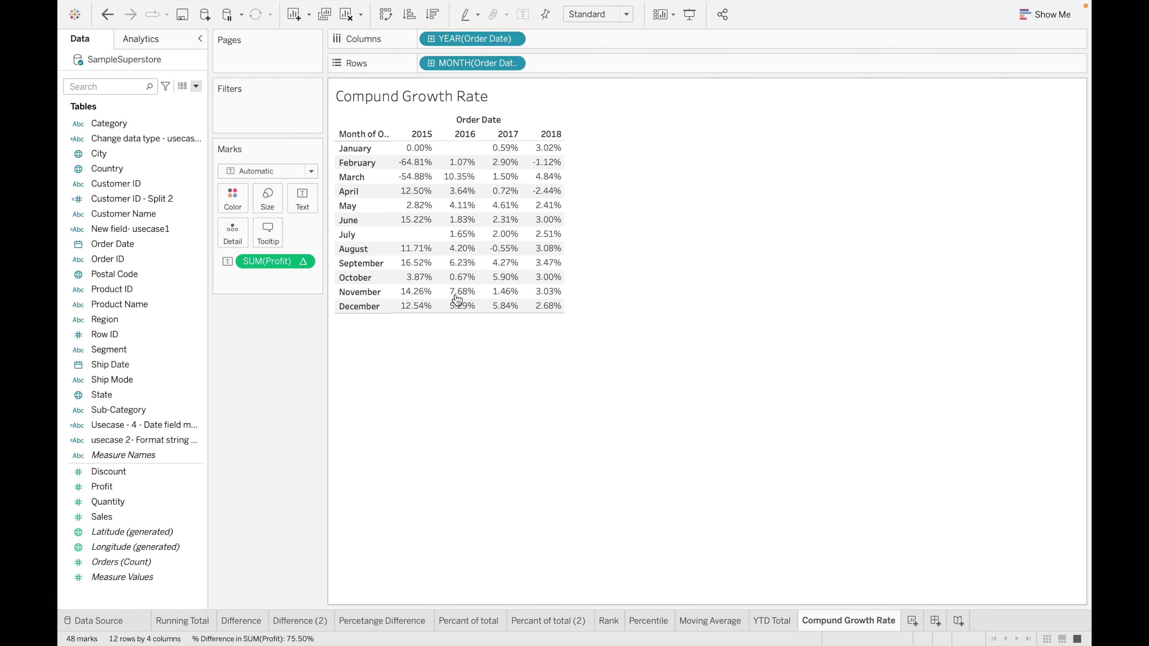
Set the compound growth calculation on Profit to compute using Table (down).
left_click(304, 263)
mouse_move(371, 461)
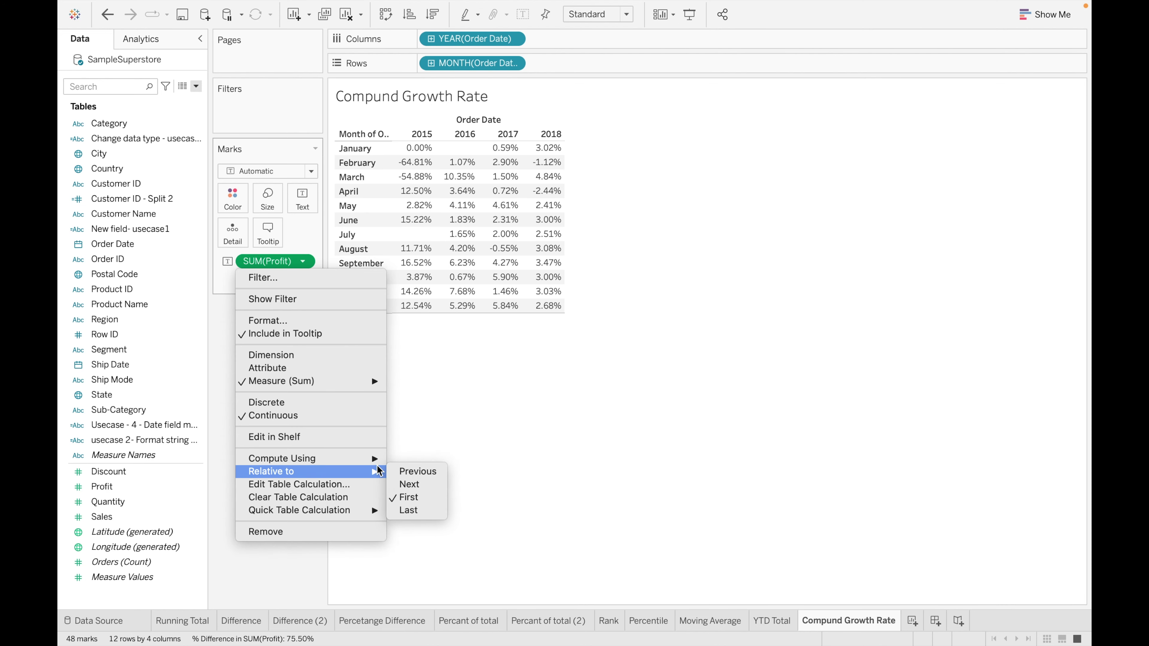
left_click(417, 472)
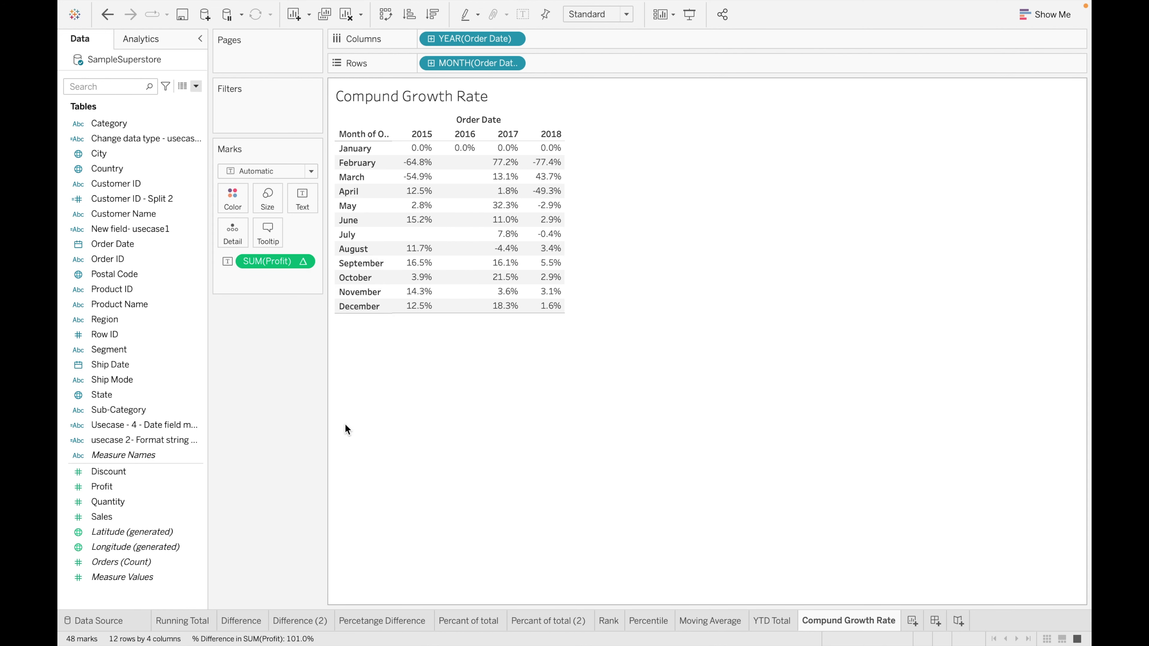
Change the compound growth calculation on Profit to compute using Table (across).
left_click(304, 263)
mouse_move(366, 460)
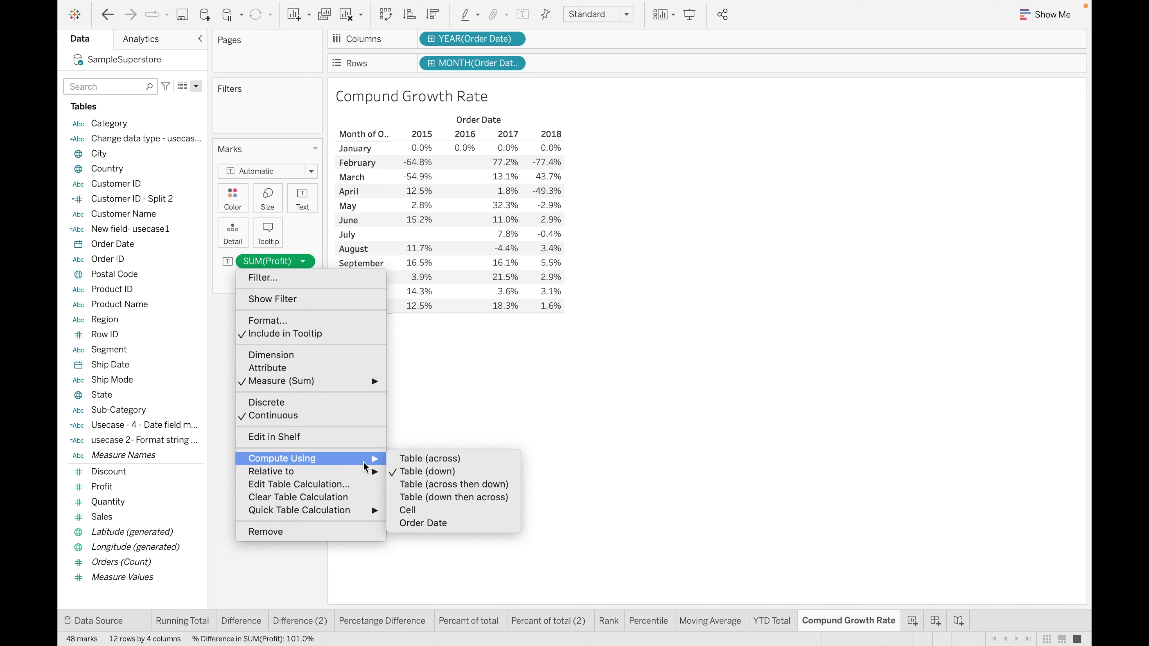
left_click(408, 460)
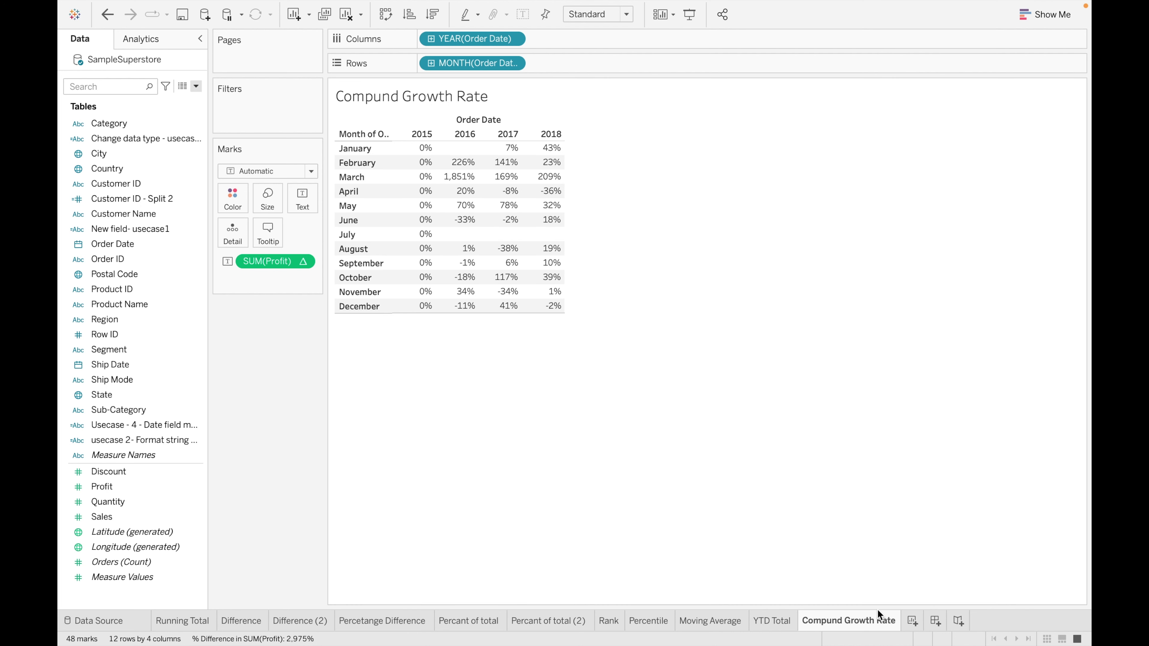
left_click(308, 261)
mouse_move(364, 510)
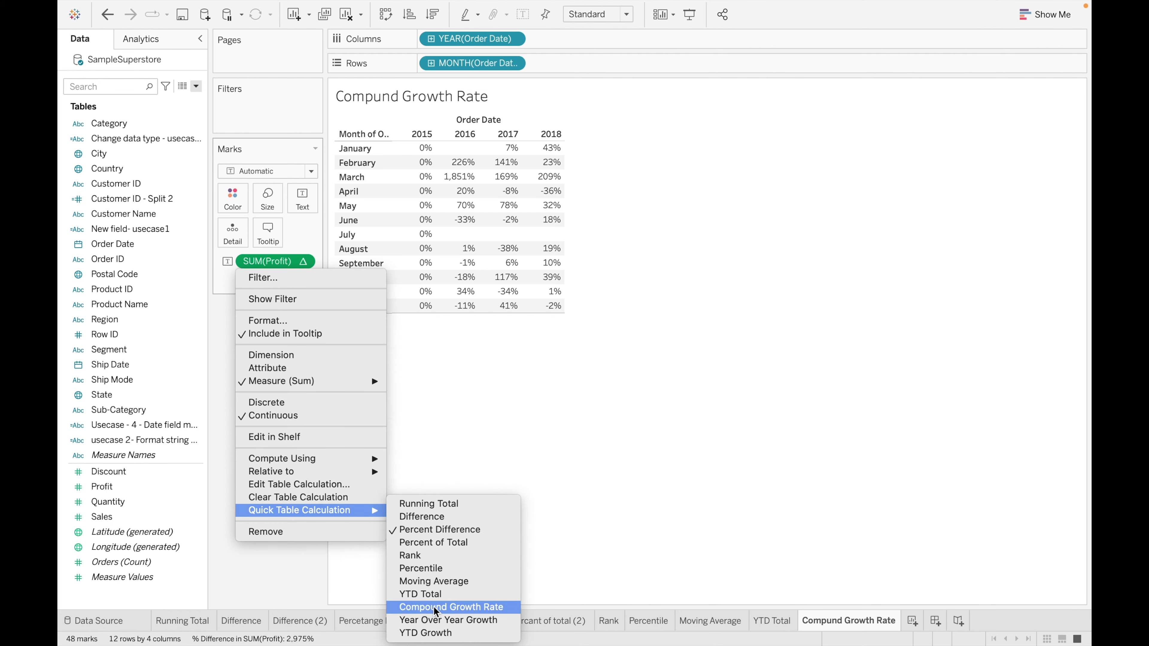
left_click(493, 385)
Add a new worksheet and name it "YOY Growth".
left_click(913, 620)
double_click(921, 623)
key("BackSpace")
type("Y")
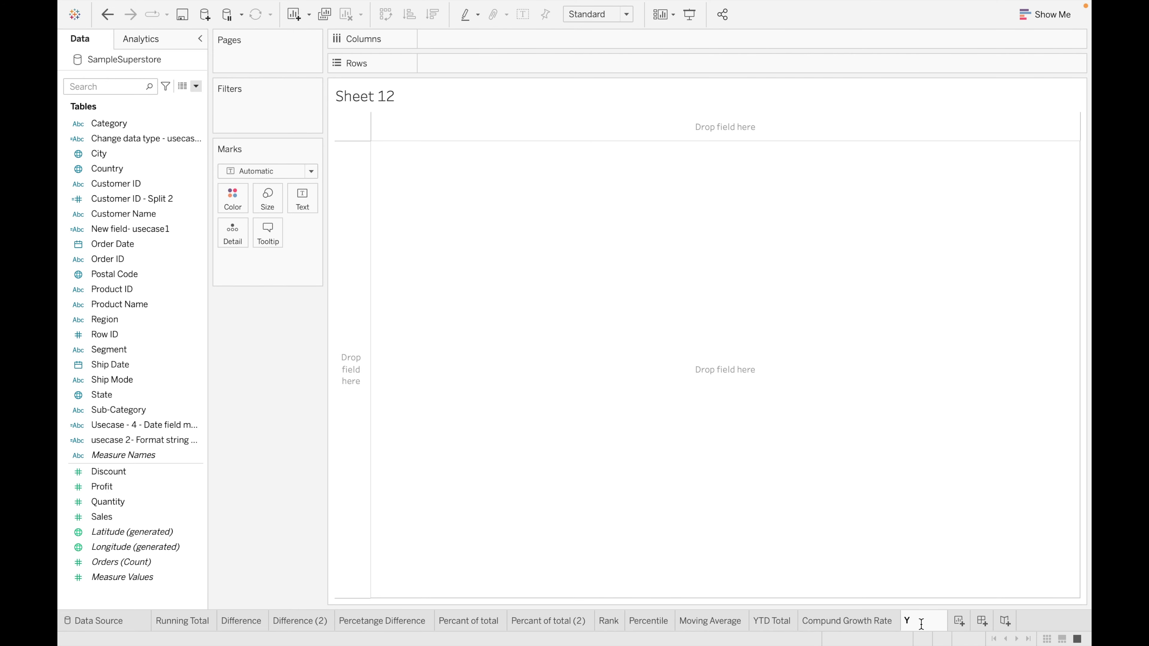
type("OY Growth")
key("Return")
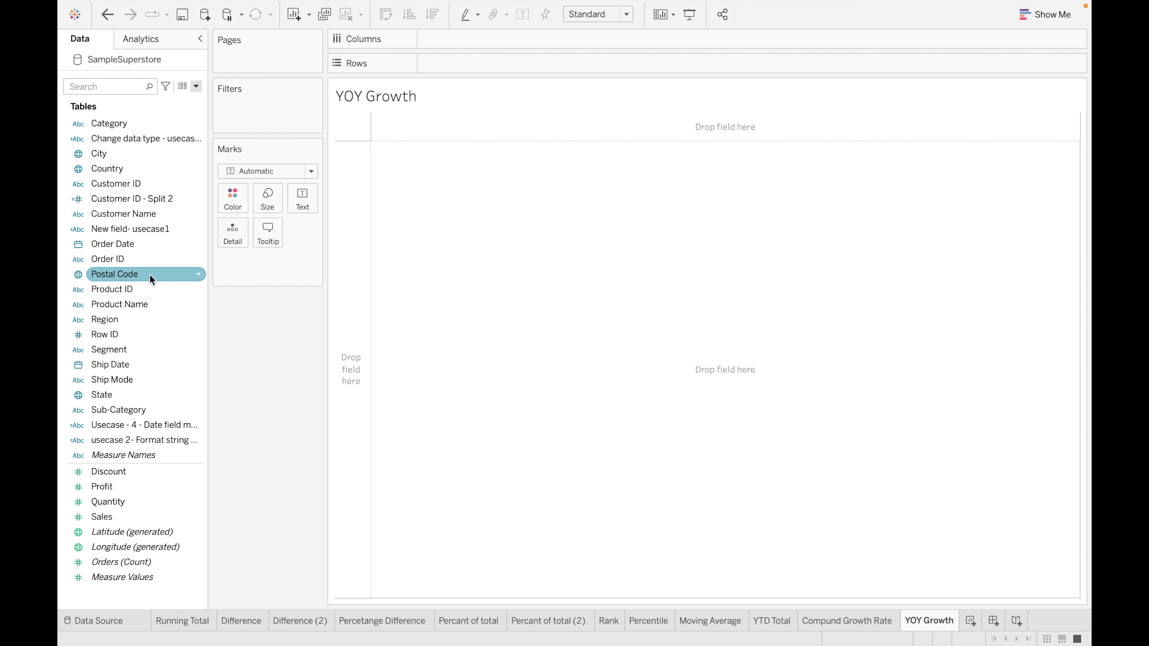
Build a table of summed Sales with Order Date years as columns and Sub-Category as rows.
left_click(140, 246)
double_click(140, 245)
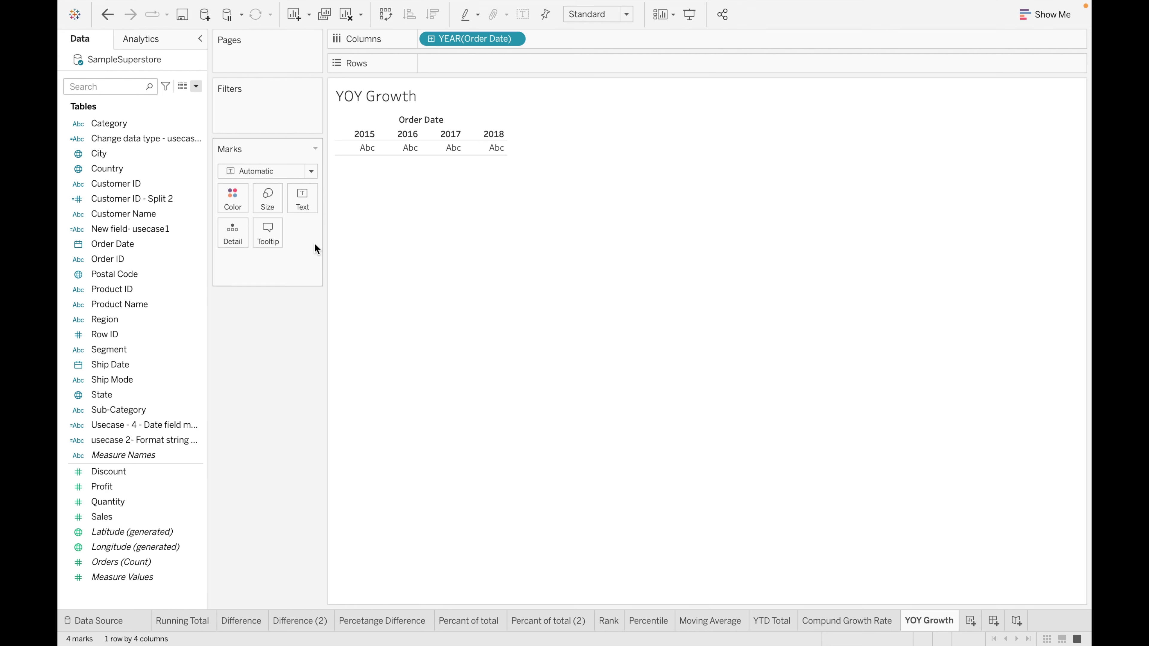
double_click(146, 410)
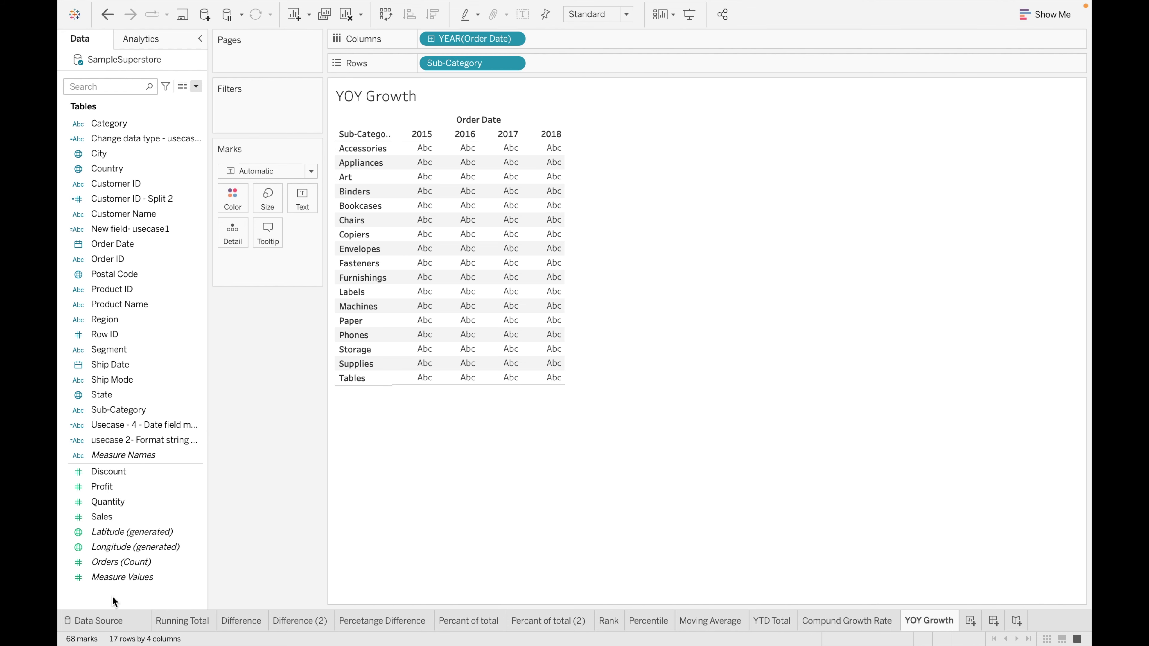
double_click(109, 519)
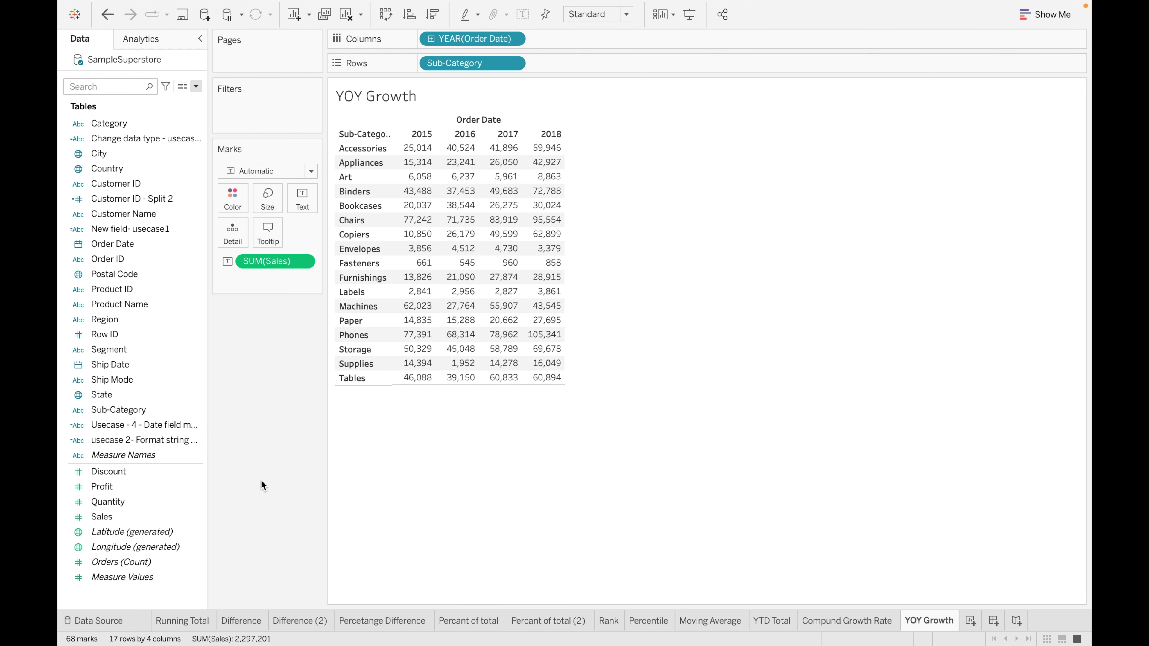
Apply the Year Over Year Growth quick table calculation to the summed Sales in the YOY Growth sheet.
left_click(304, 263)
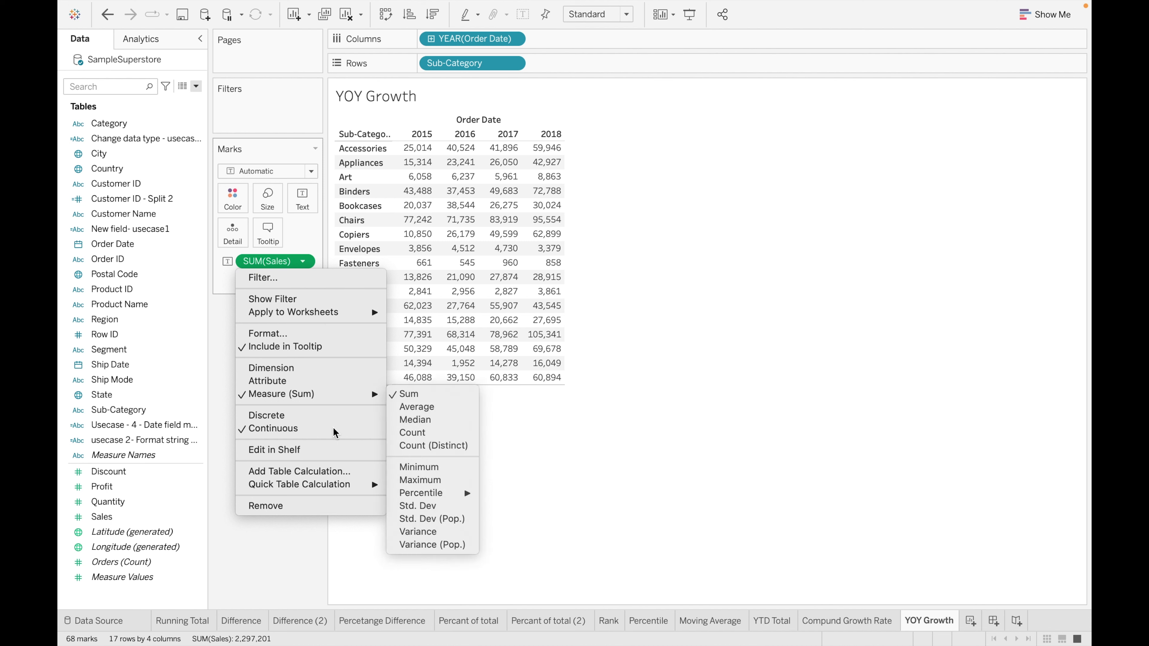
mouse_move(369, 486)
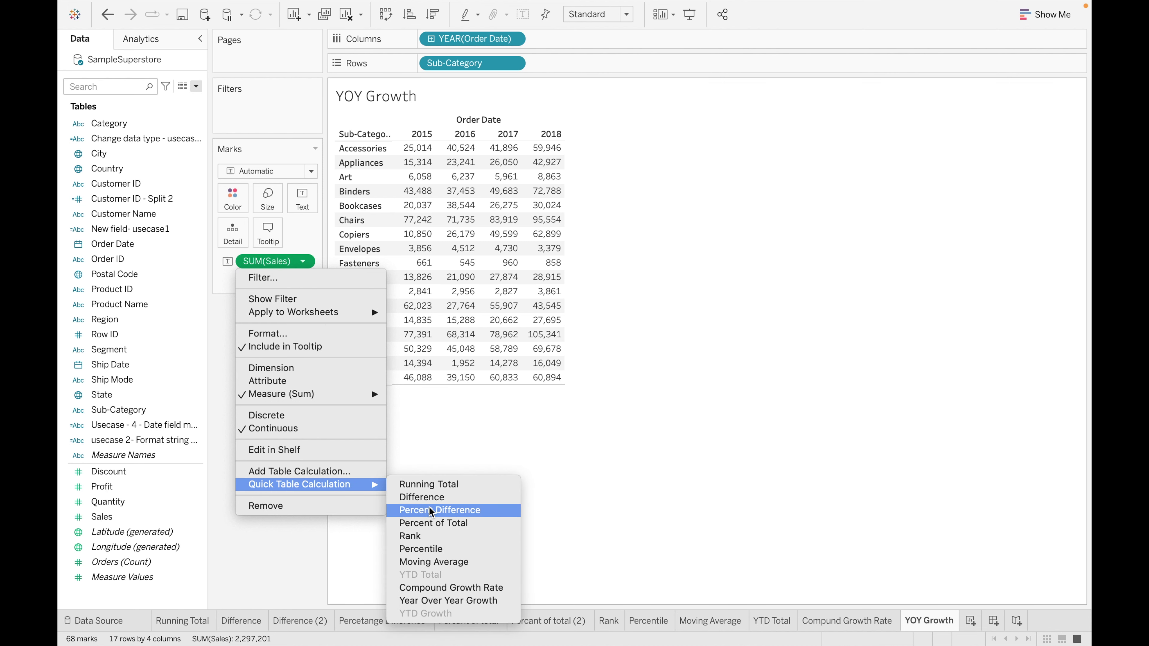
left_click(460, 600)
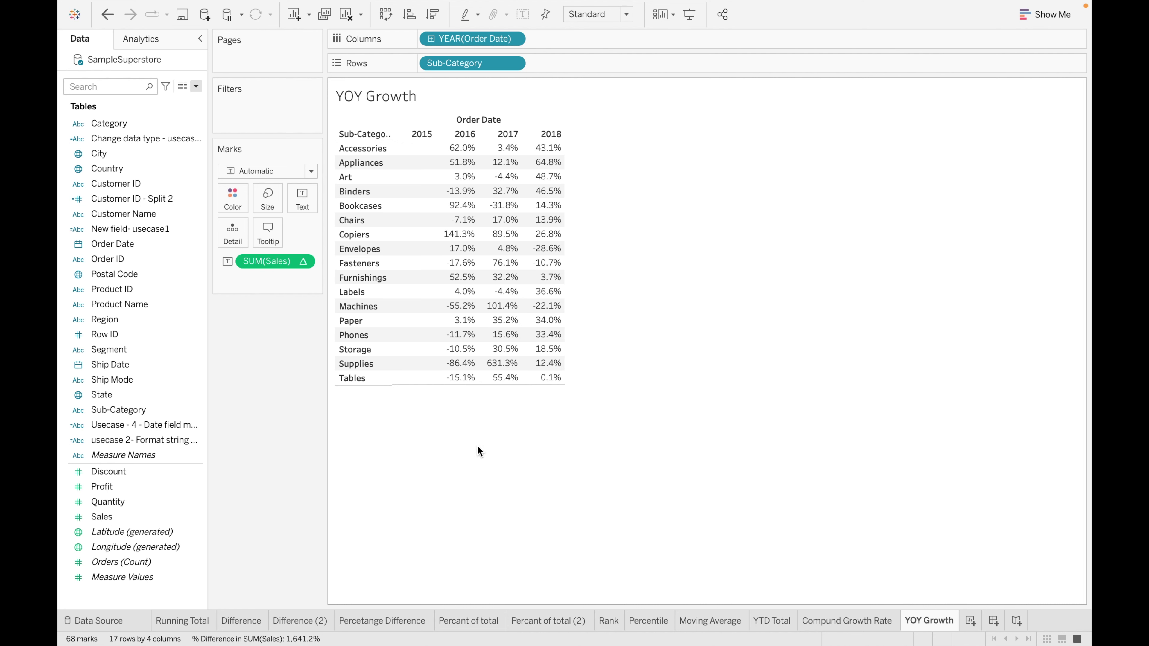
mouse_move(556, 157)
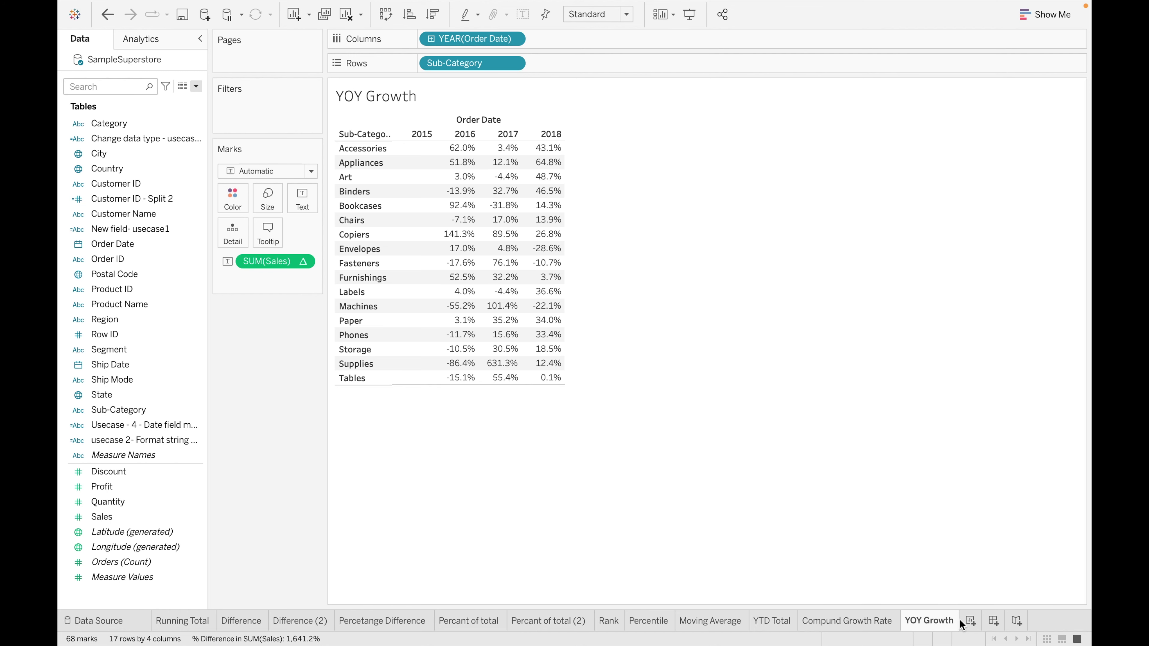
Add a new worksheet named "YTD Growth", checking the quick table calculation options for Sales on the YOY Growth sheet before naming it.
left_click(971, 621)
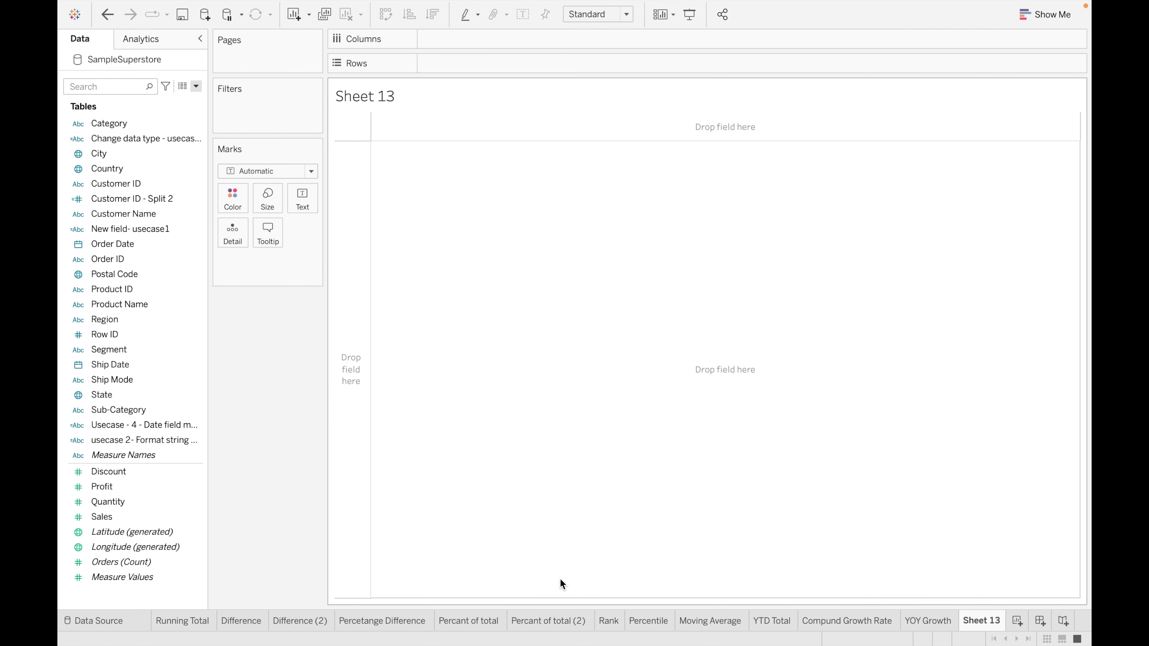
left_click(925, 620)
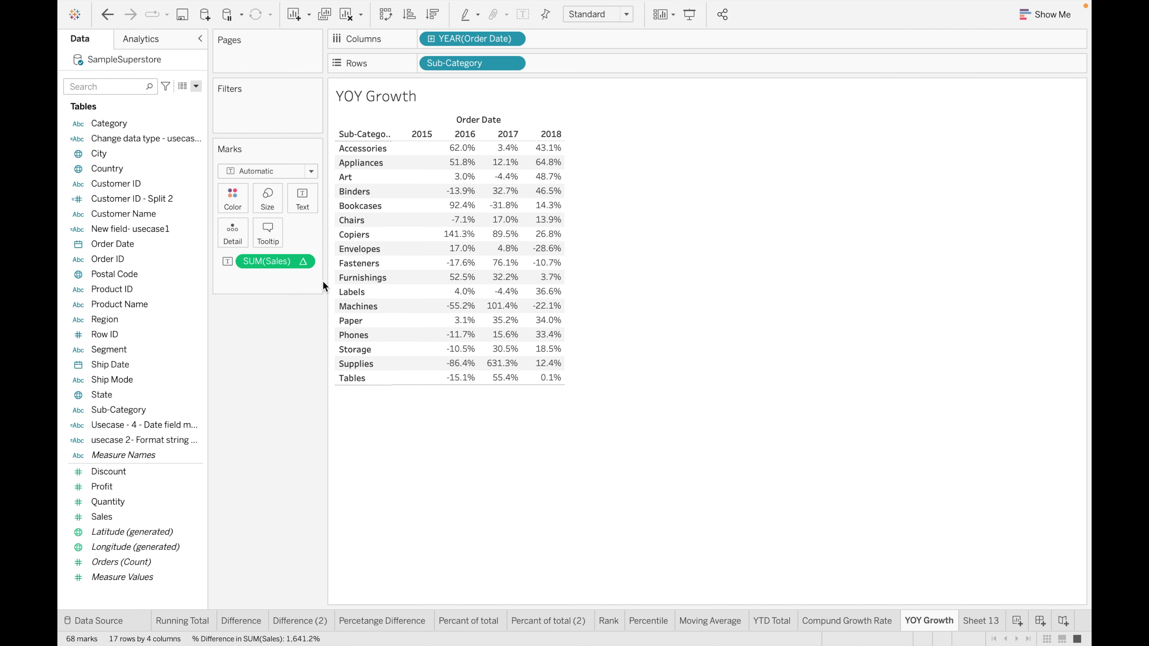
left_click(305, 262)
mouse_move(344, 511)
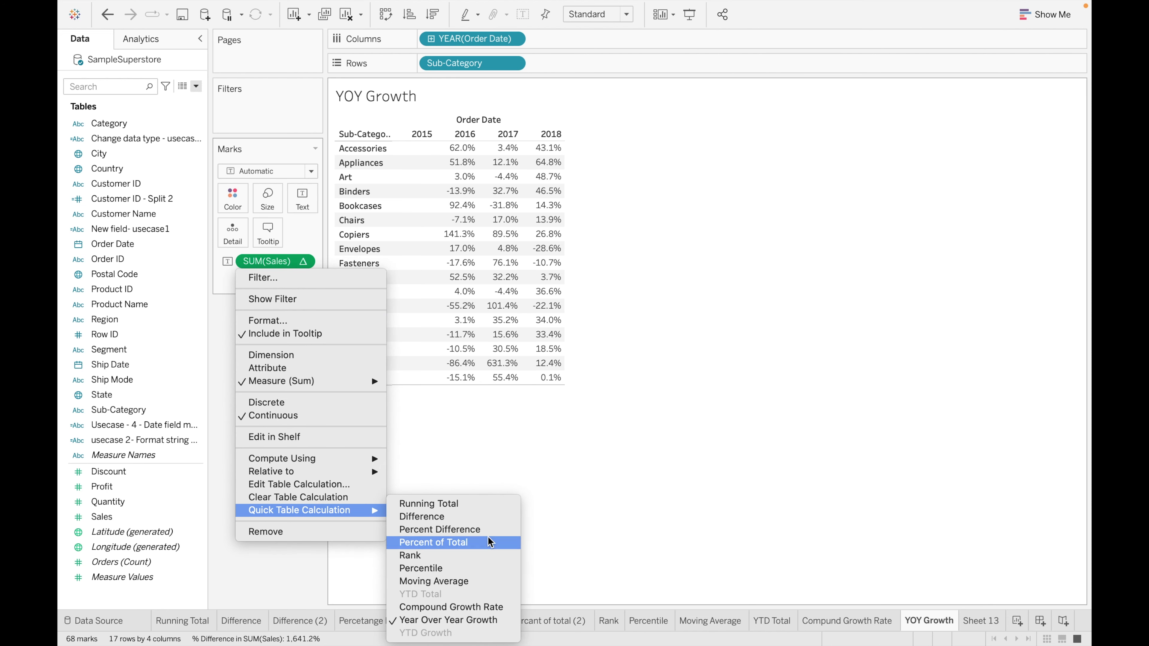
left_click(549, 563)
left_click(982, 622)
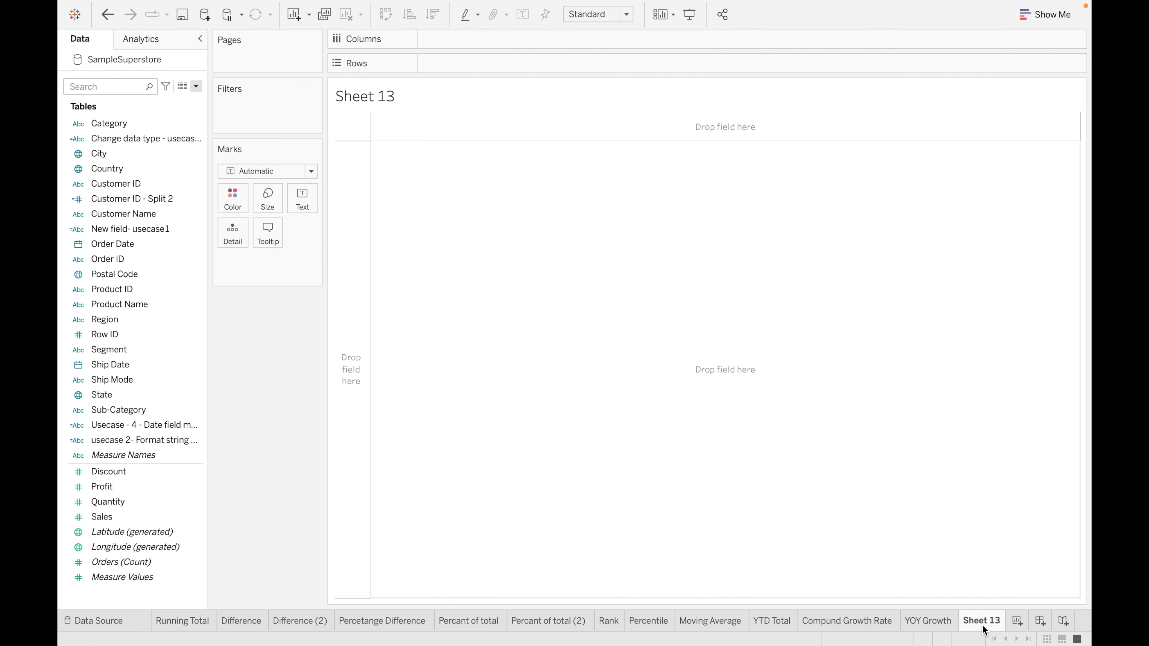
double_click(982, 622)
key("BackSpace")
type("YTD Growth")
left_click(566, 397)
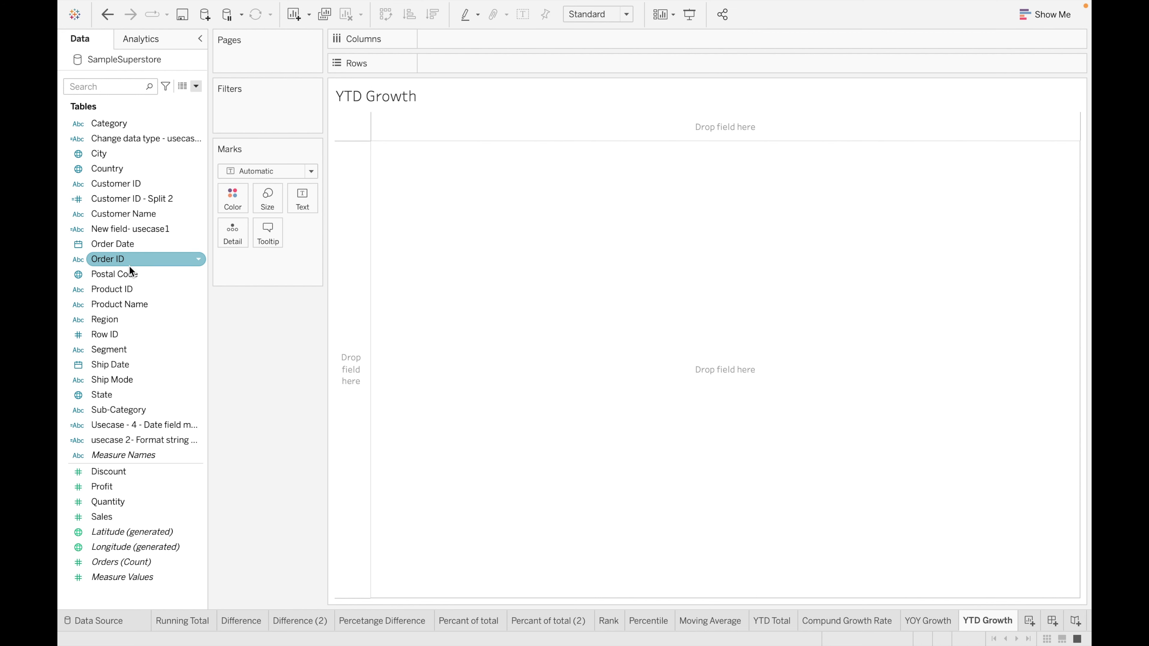
Build a table of summed Sales with Order Date years as columns and Order Date quarters and months as rows.
left_click(151, 244)
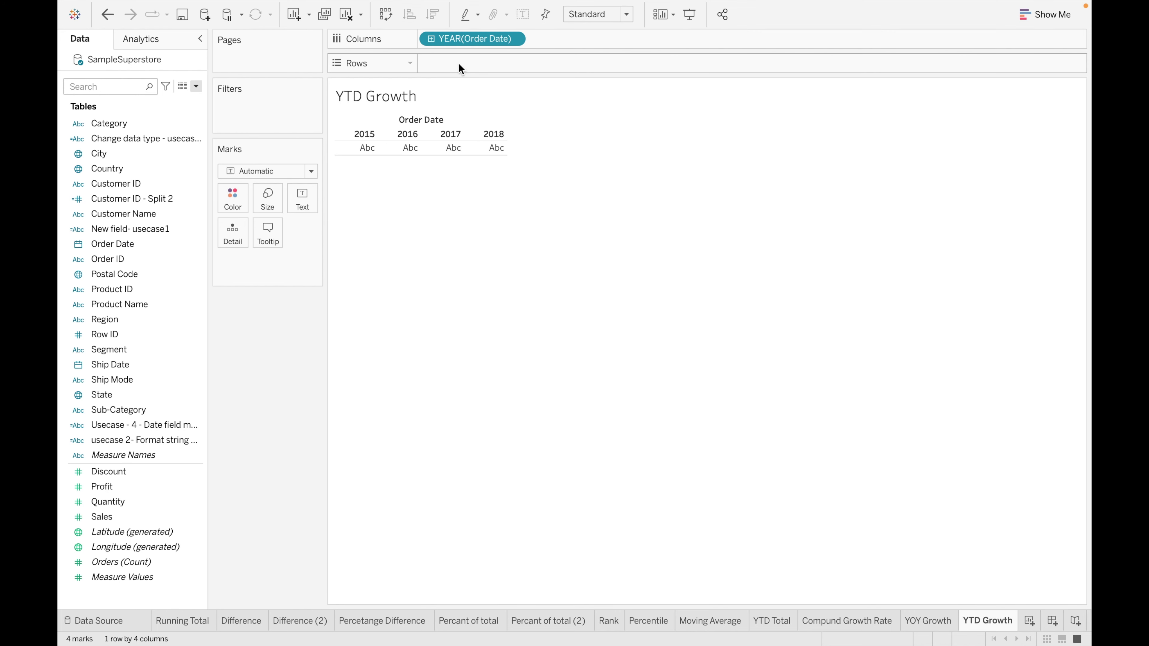
left_click(432, 39)
left_click(538, 39)
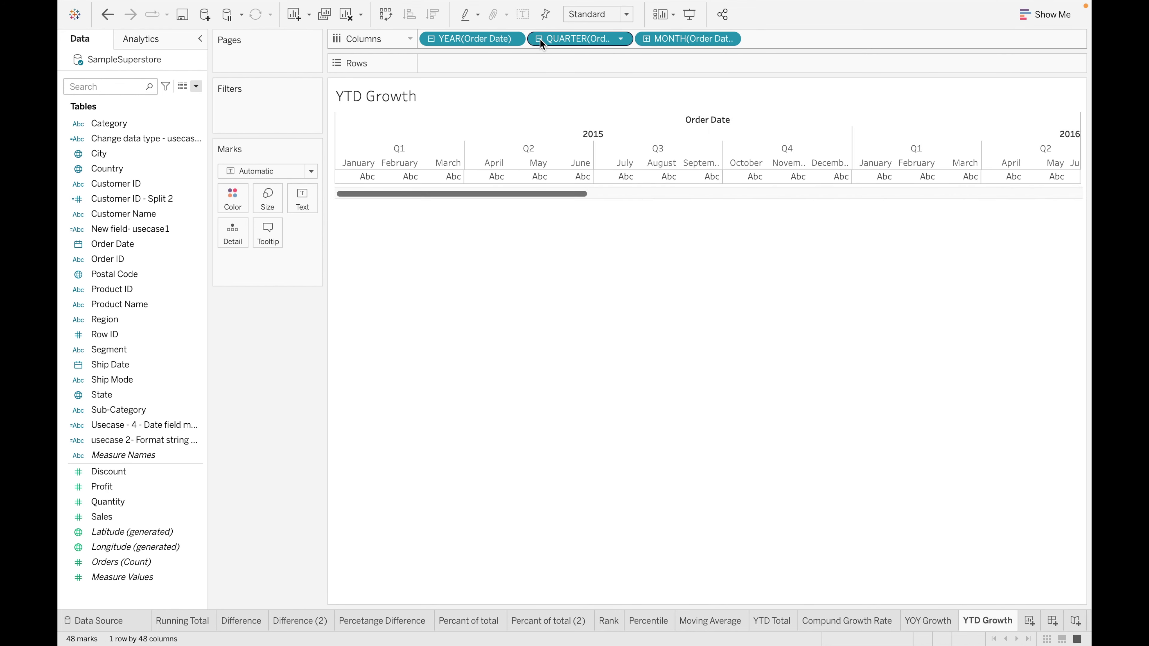
left_click_drag(581, 41, 497, 61)
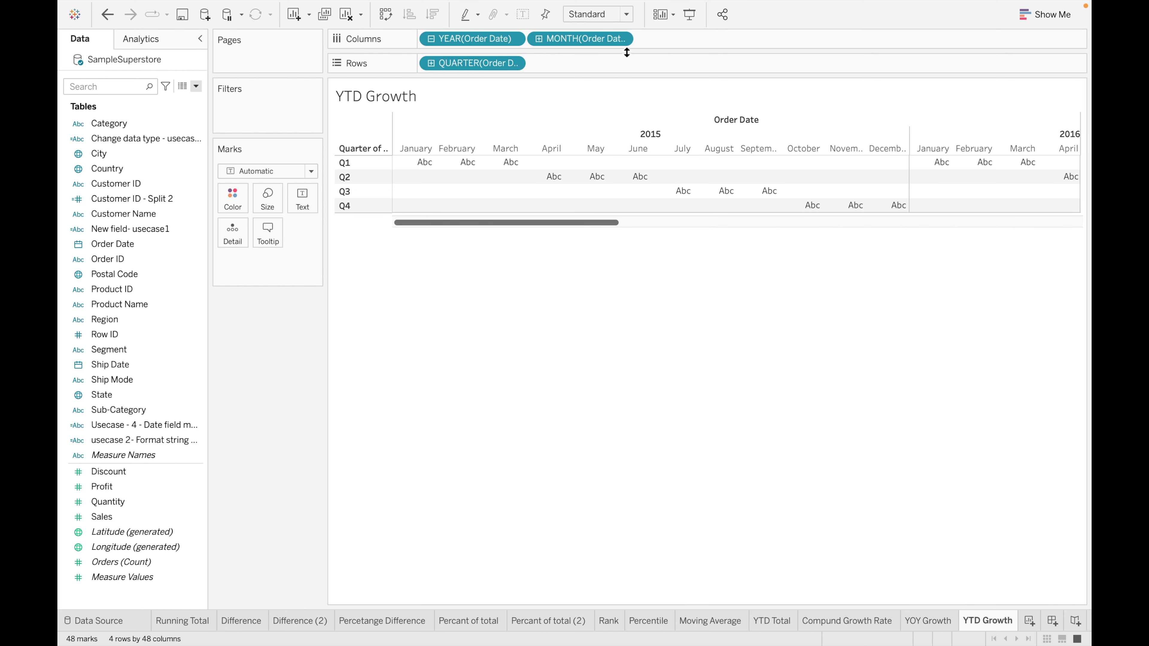
left_click_drag(604, 39, 604, 60)
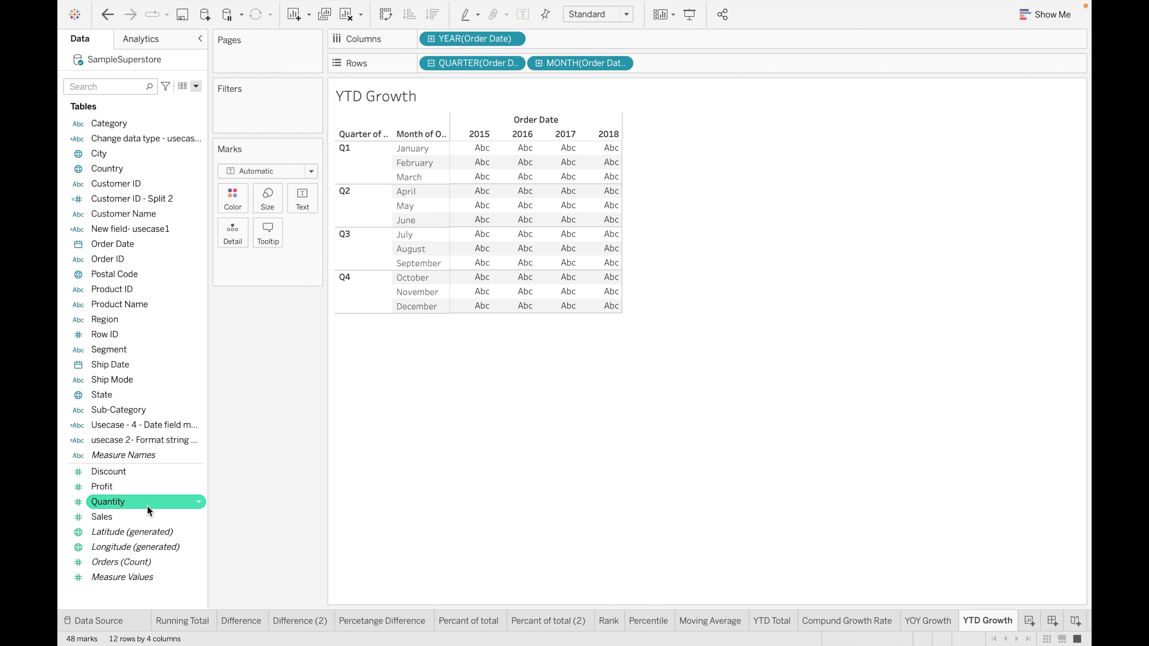
double_click(129, 517)
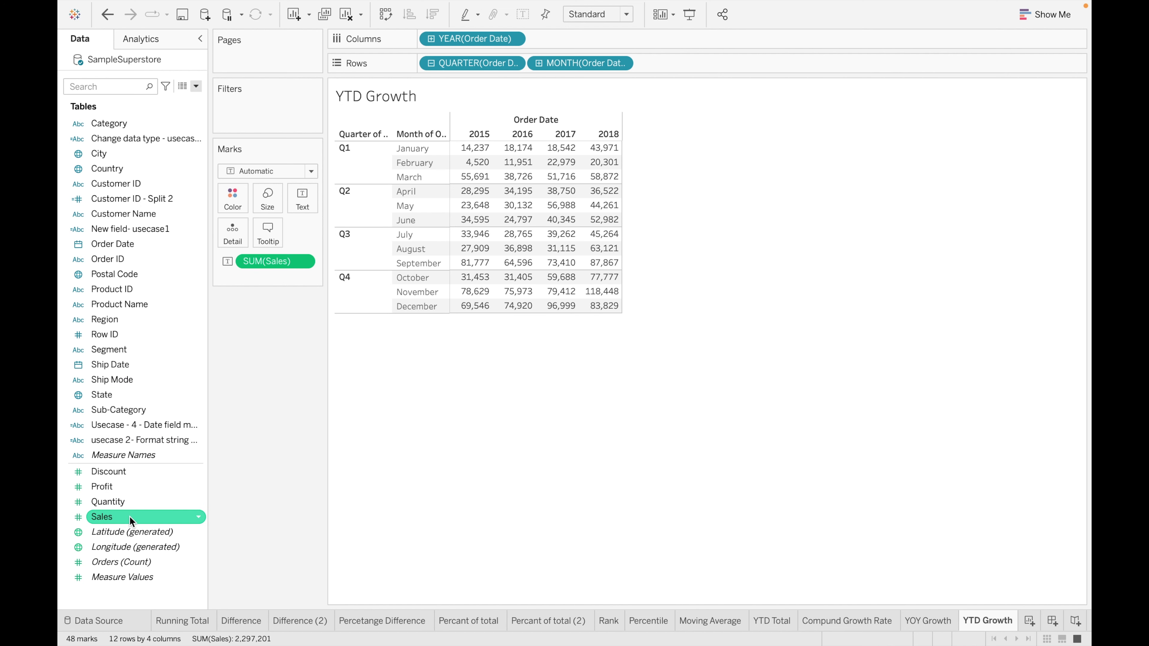
Apply the YTD Growth quick table calculation to the summed Sales in the YTD Growth sheet.
left_click(303, 262)
mouse_move(369, 485)
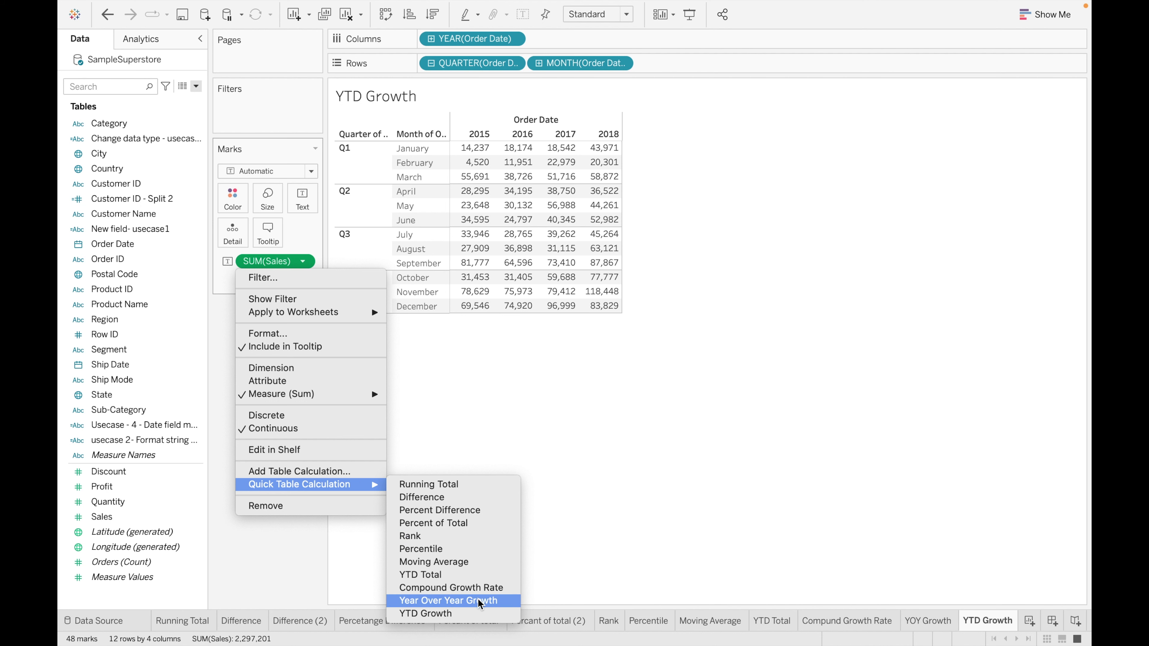
left_click(465, 613)
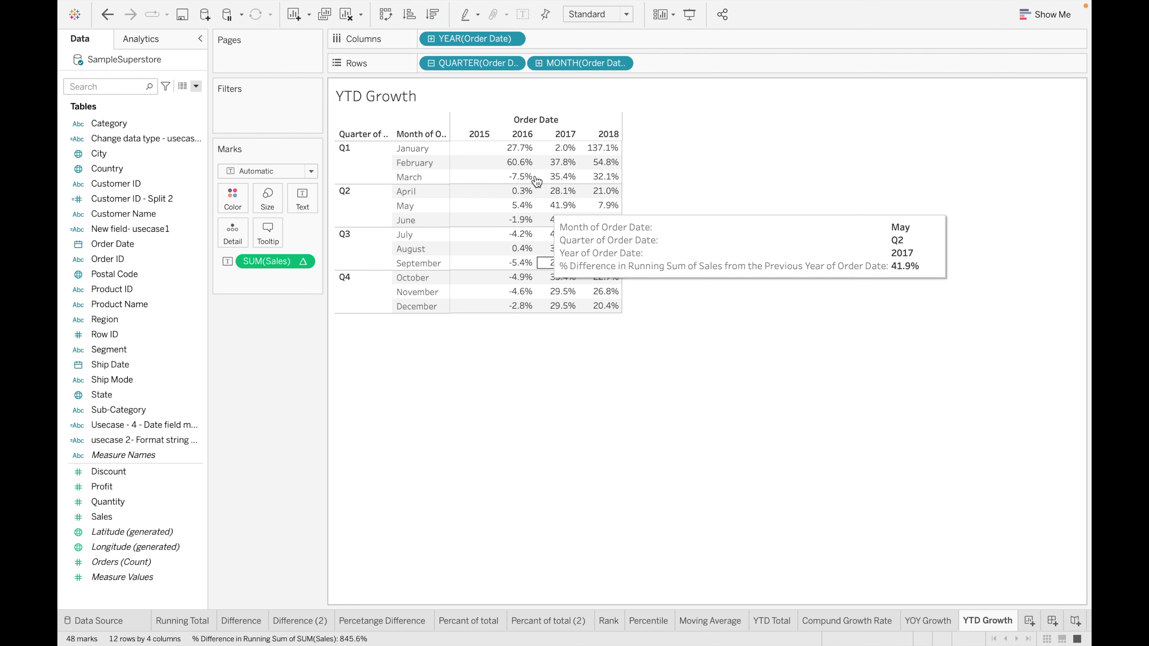